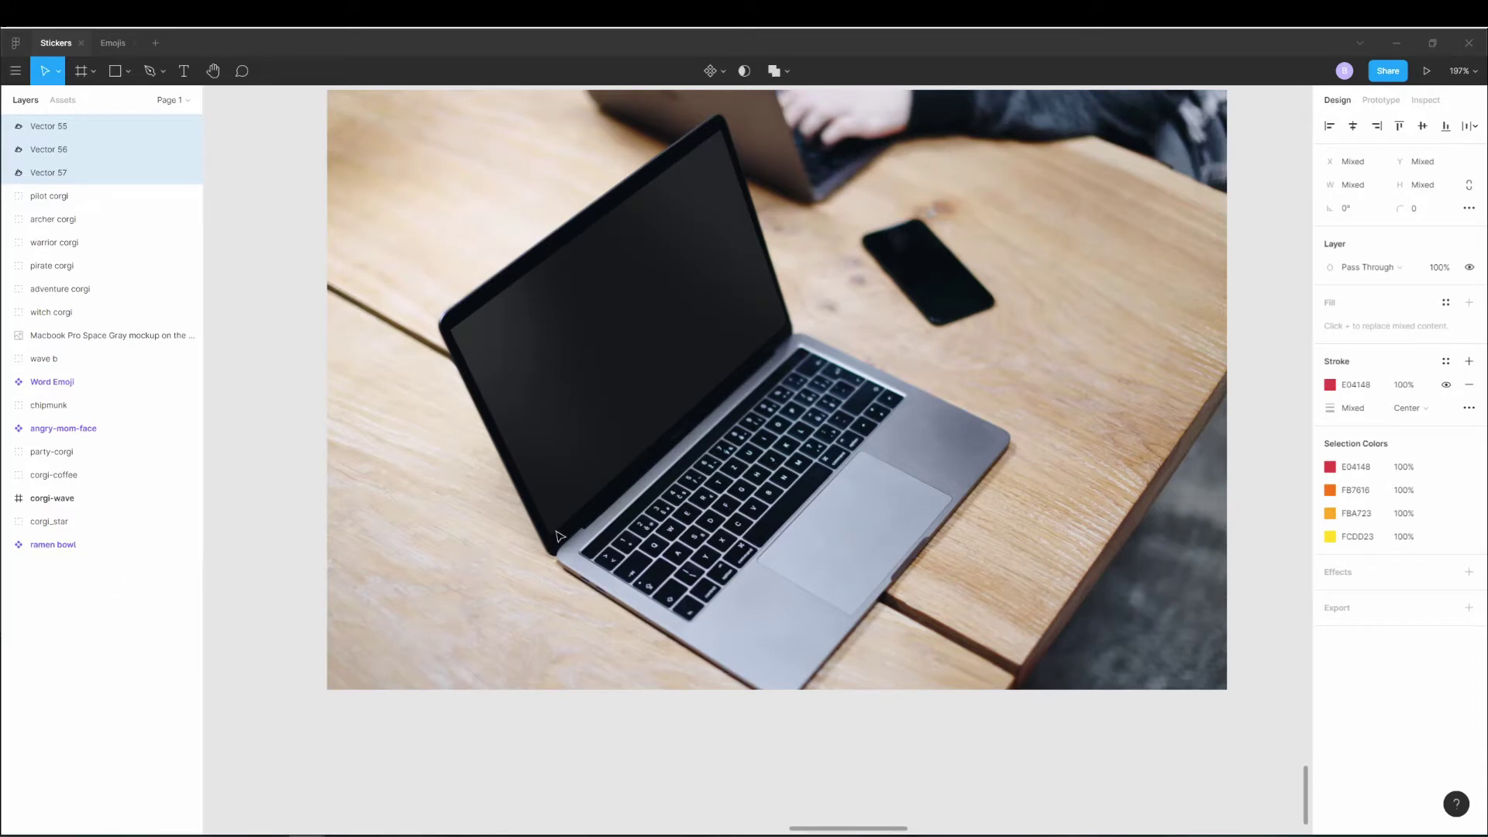
Bring the laptop photo back into view and discard a stray one-point path.
{"action": "scroll", "coordinate": [917, 354], "scroll_direction": "up", "scroll_amount": 3}
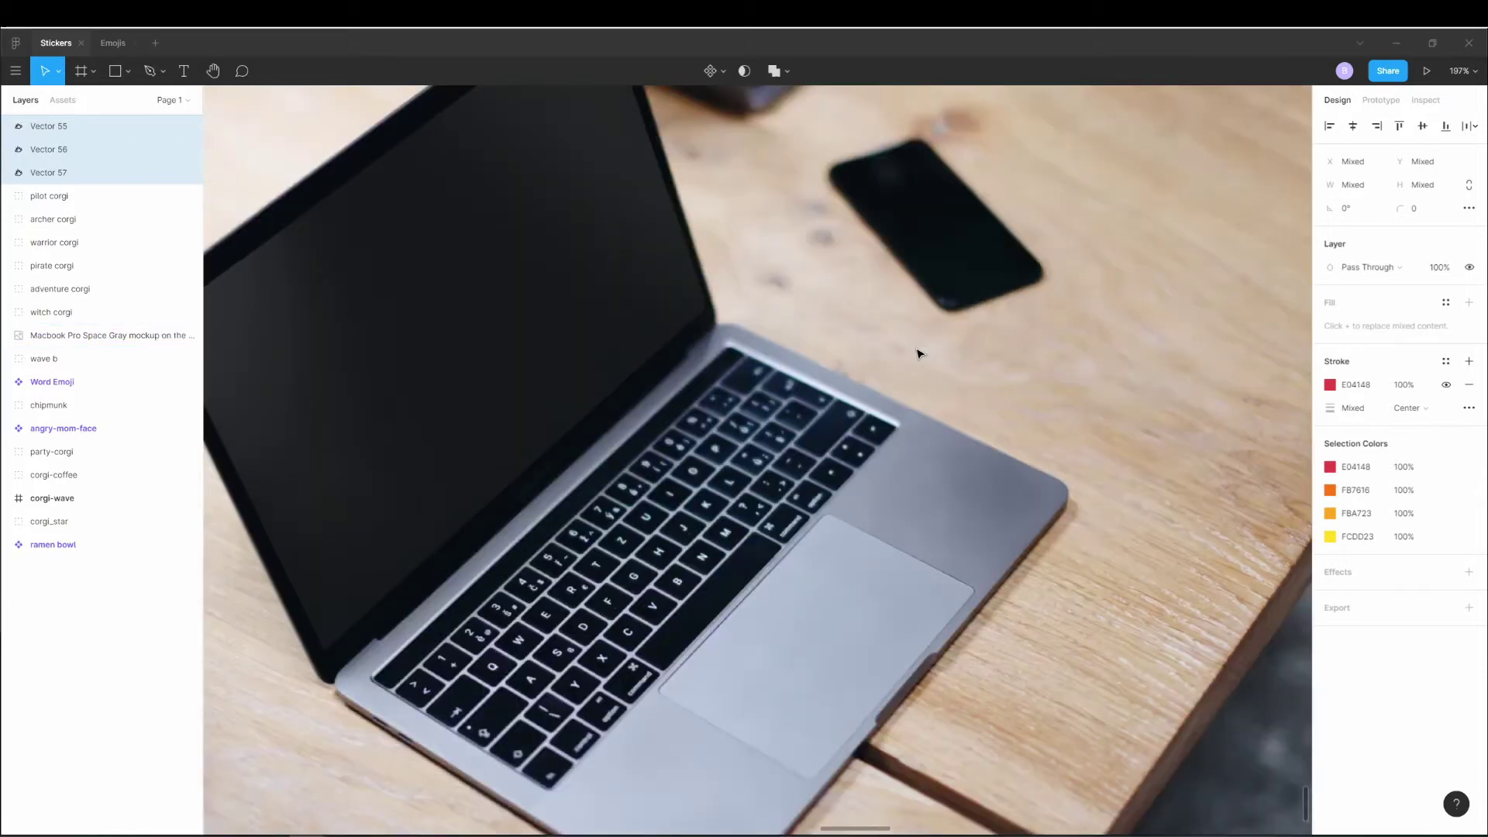
{"action": "scroll", "coordinate": [844, 355], "scroll_direction": "up", "scroll_amount": 2}
{"action": "scroll", "coordinate": [750, 366], "scroll_direction": "down", "scroll_amount": 5}
{"action": "scroll", "coordinate": [407, 321], "scroll_direction": "up", "scroll_amount": 2}
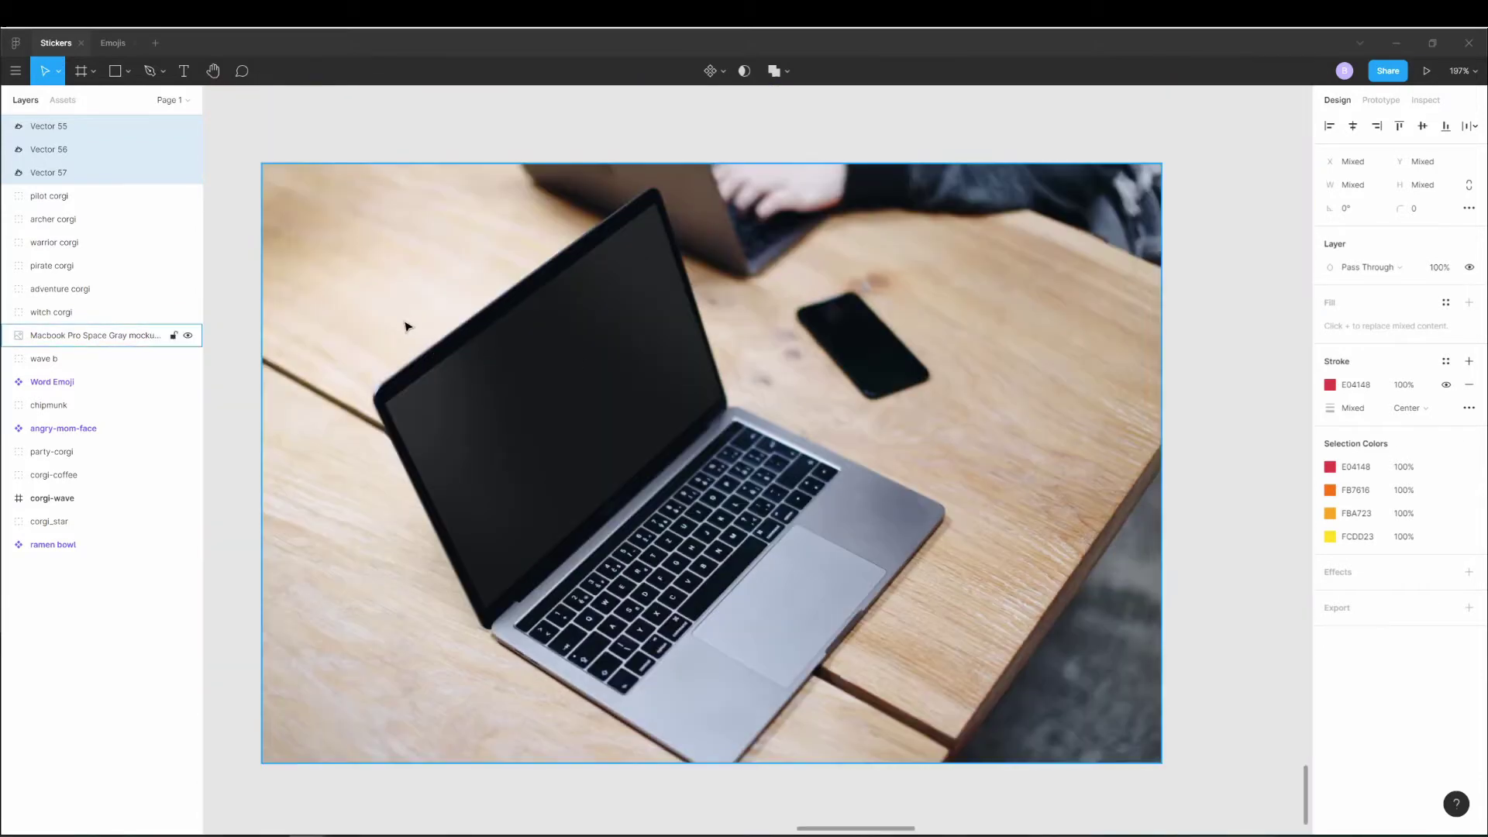
{"action": "left_click_drag", "start_coordinate": [426, 126], "coordinate": [196, 114]}
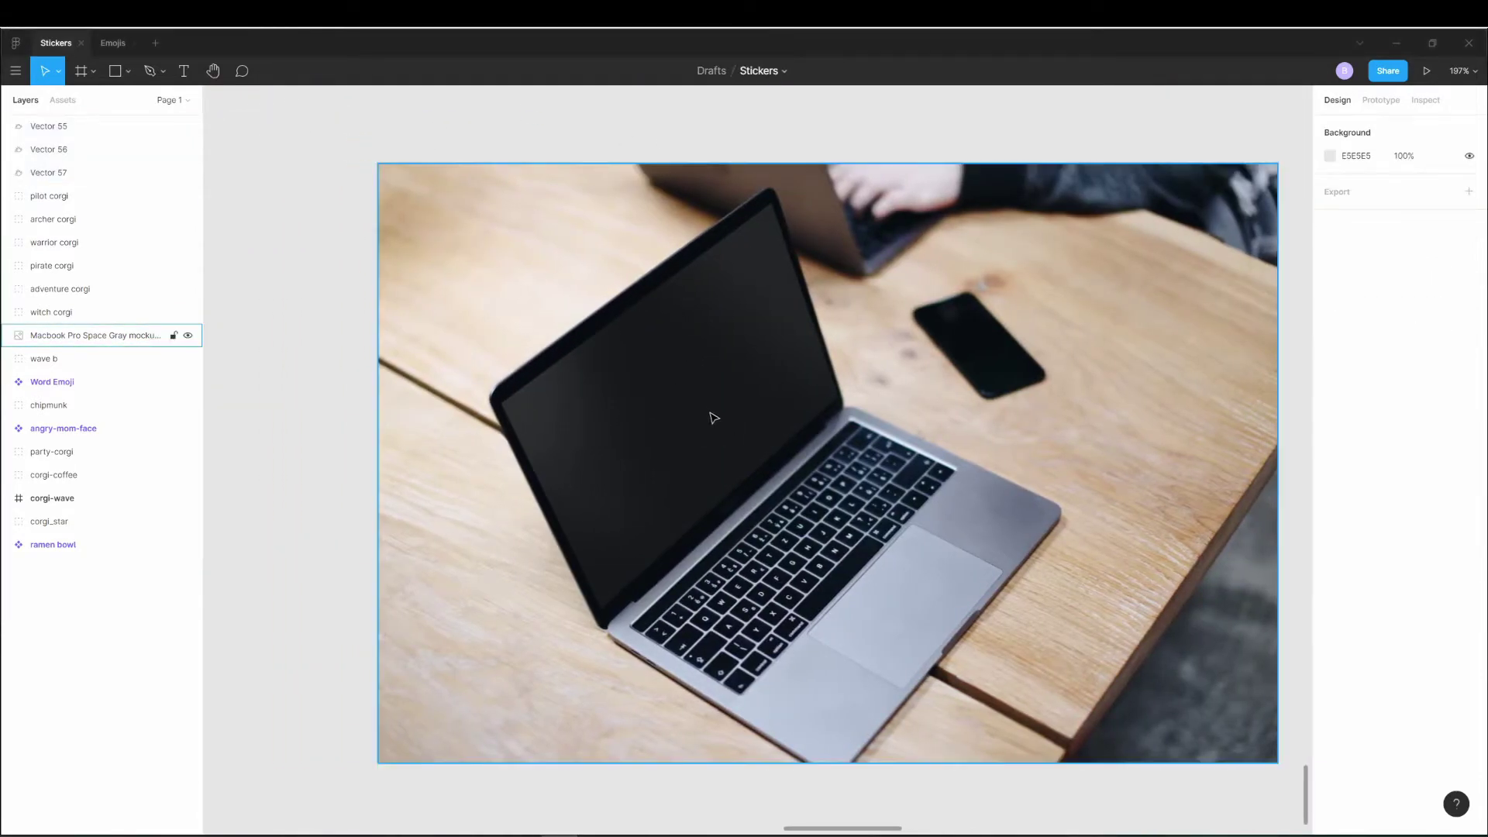
{"action": "left_click", "coordinate": [710, 413]}
{"action": "key", "text": "p"}
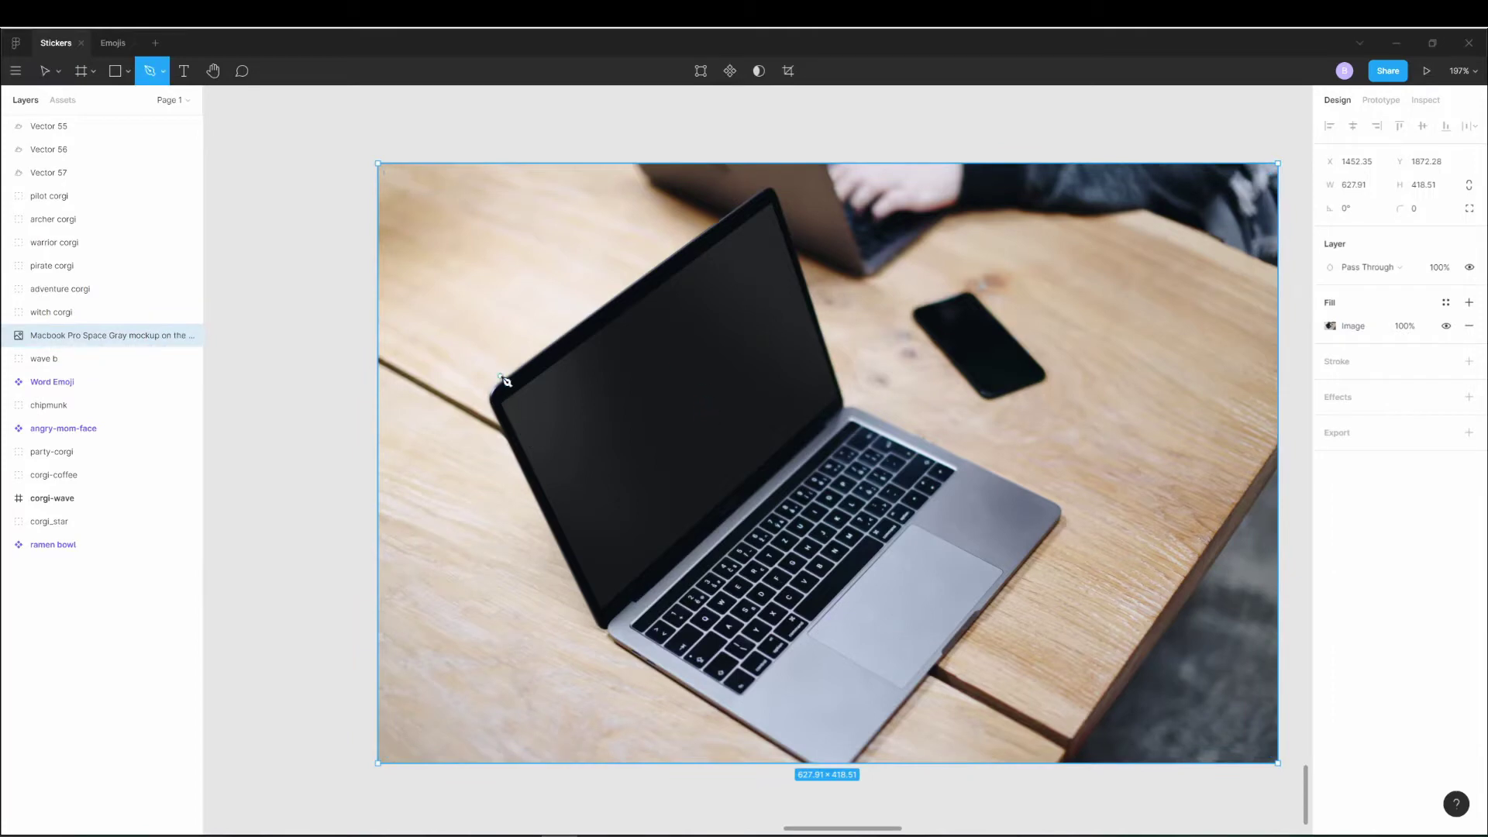
{"action": "left_click", "coordinate": [502, 383]}
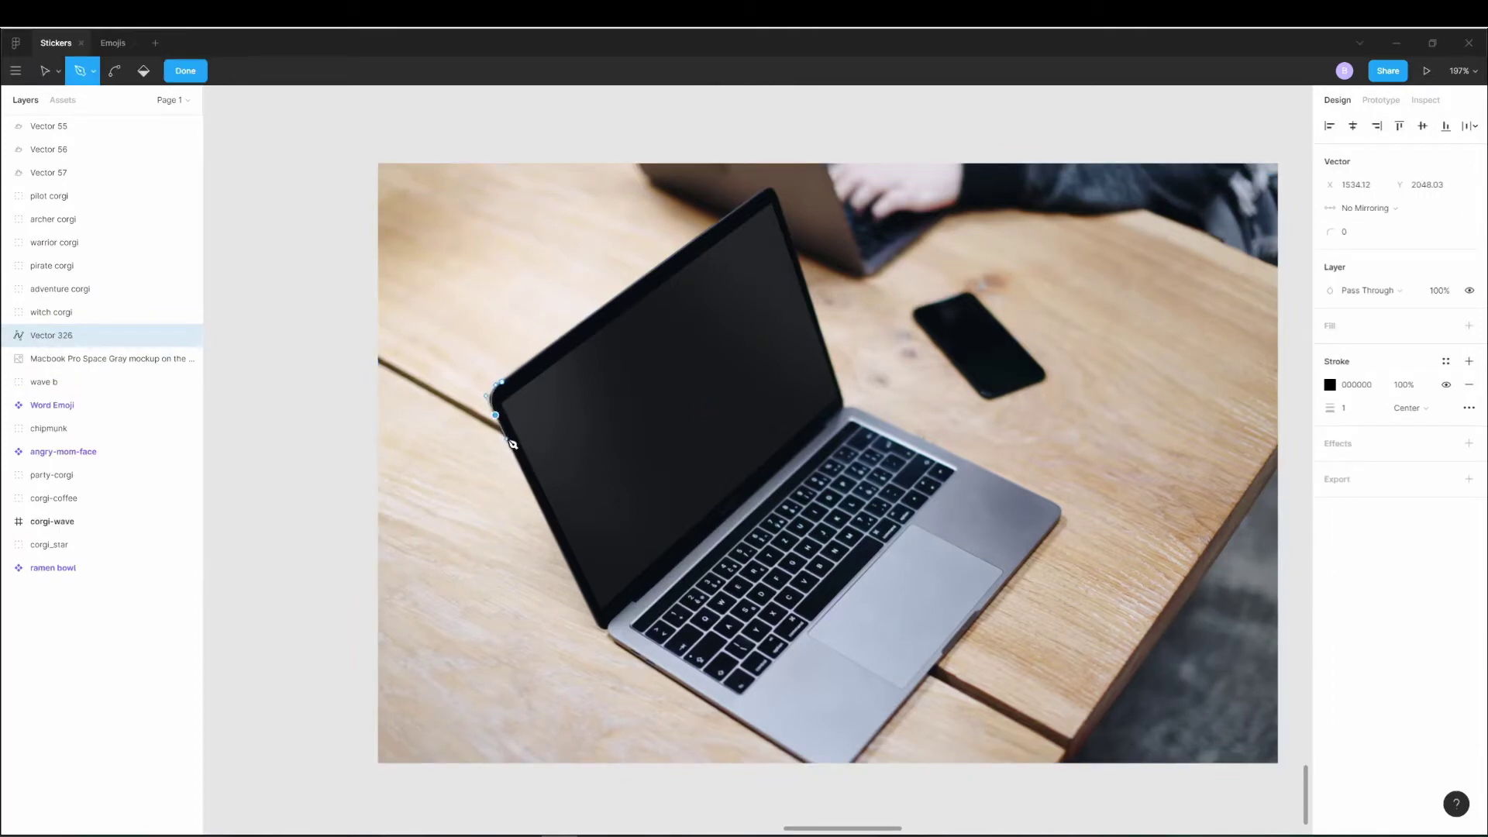
{"action": "key", "text": "Escape"}
{"action": "key", "text": "Delete"}
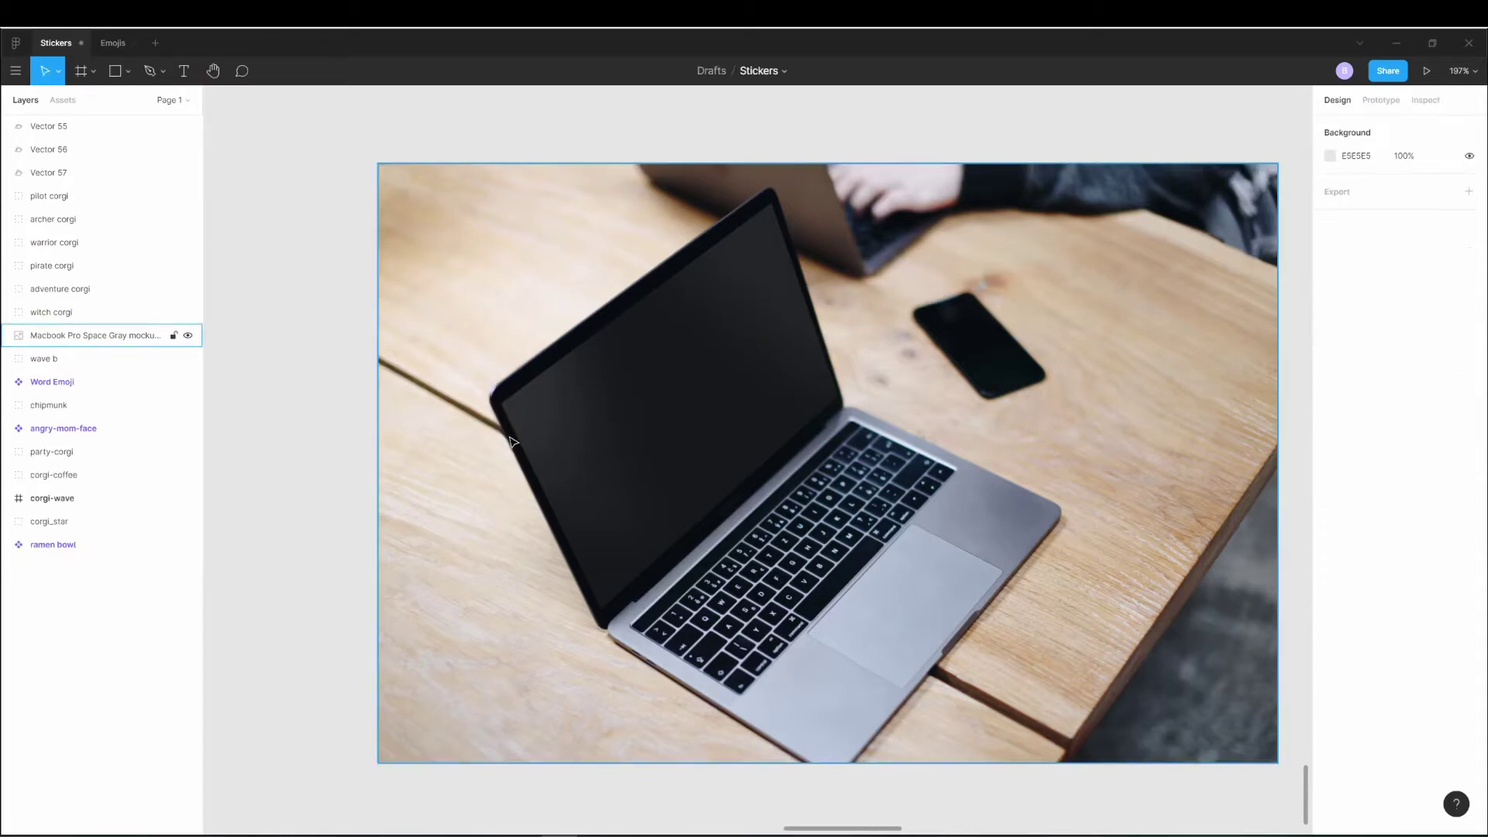
Draw a grey rectangle over the laptop screen and nudge it up into place.
{"action": "key", "text": "r"}
{"action": "mouse_move", "coordinate": [474, 344]}
{"action": "left_mouse_down"}
{"action": "mouse_move", "coordinate": [819, 601]}
{"action": "mouse_move", "coordinate": [861, 480]}
{"action": "left_mouse_up"}
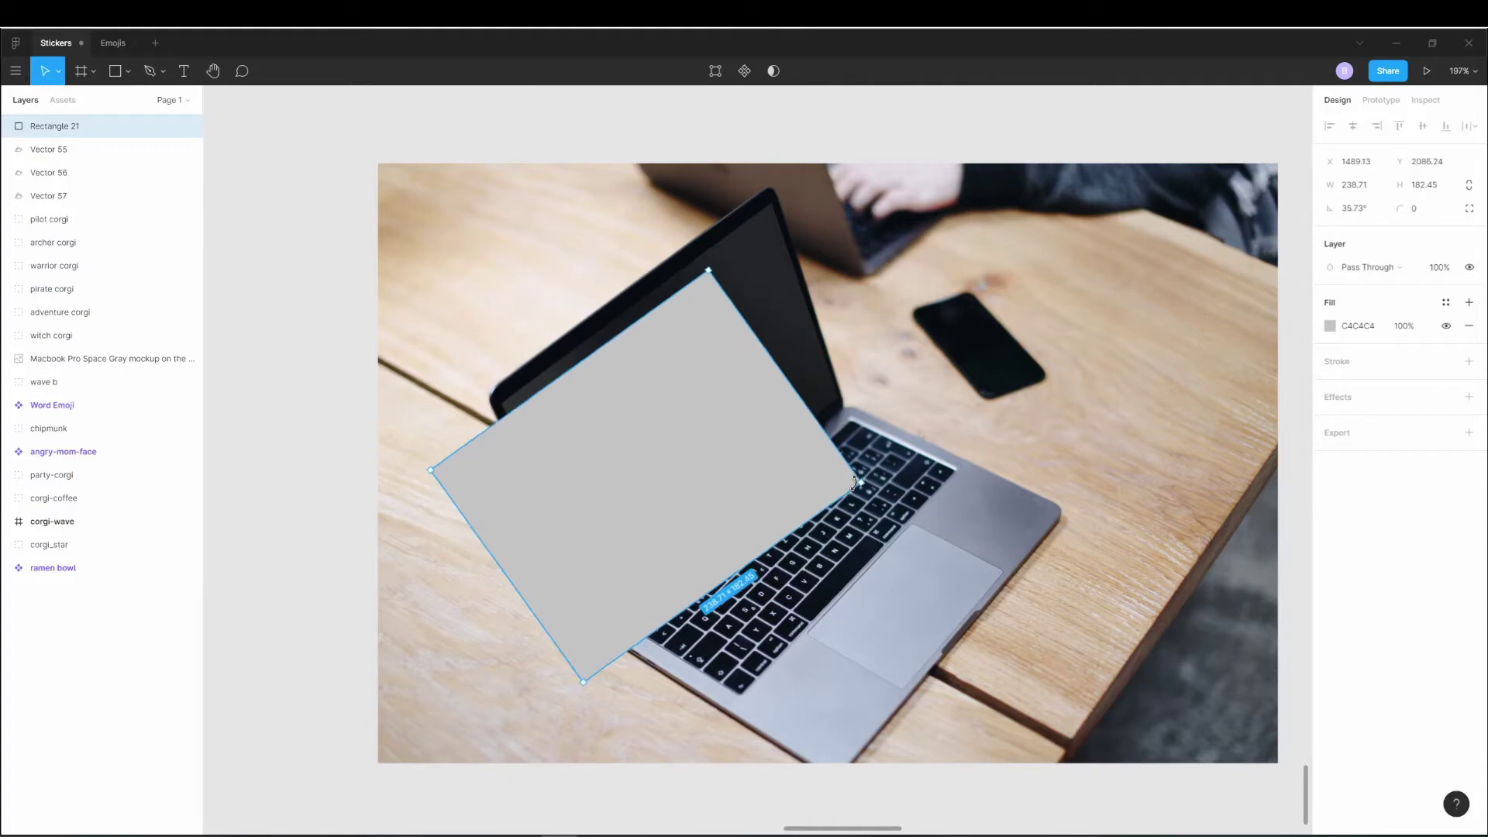
{"action": "left_click_drag", "start_coordinate": [738, 418], "coordinate": [742, 395]}
{"action": "right_click", "coordinate": [743, 393]}
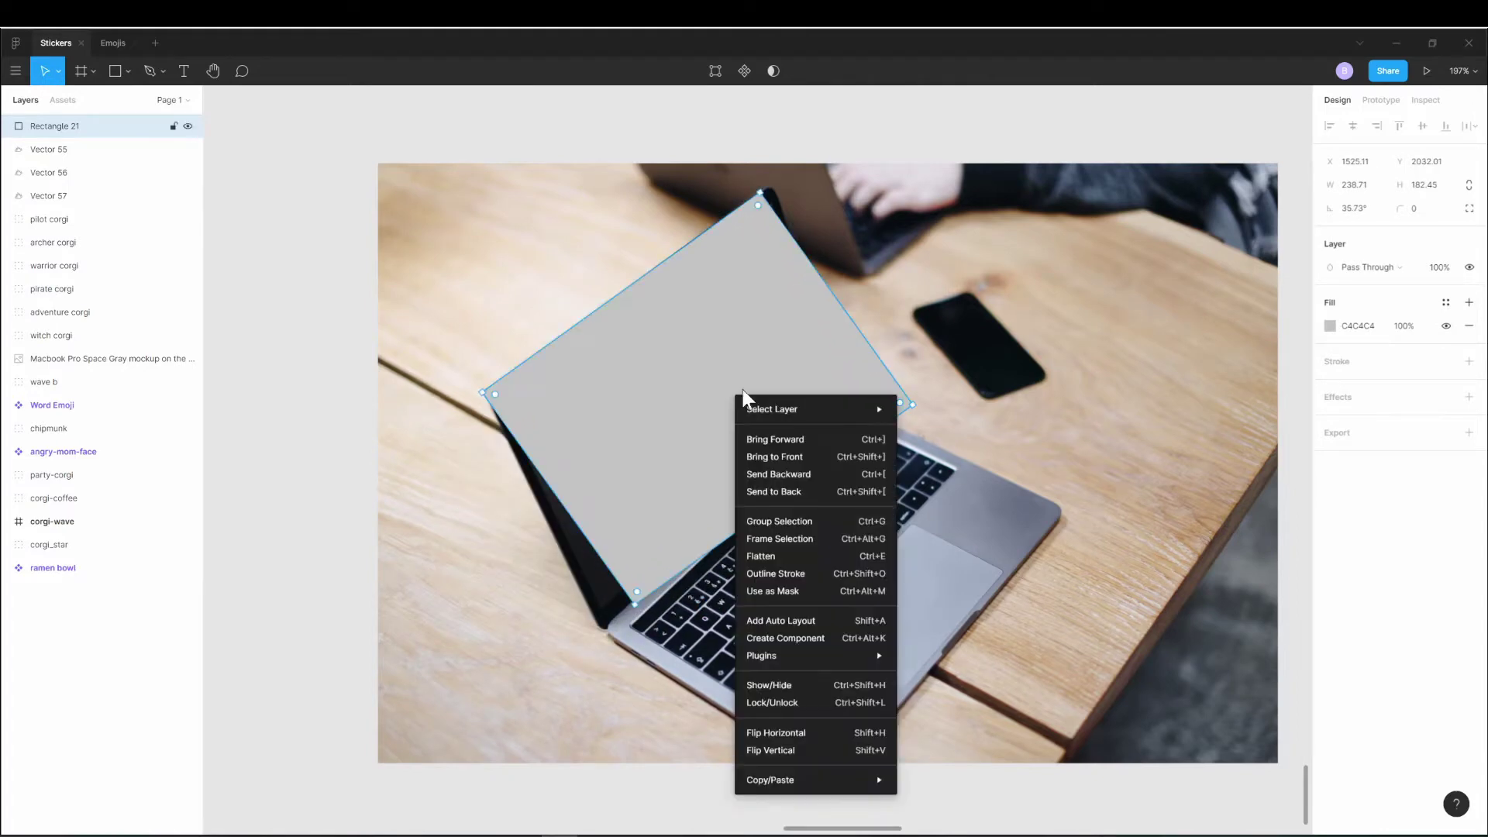
{"action": "left_click", "coordinate": [15, 71]}
{"action": "mouse_move", "coordinate": [46, 265]}
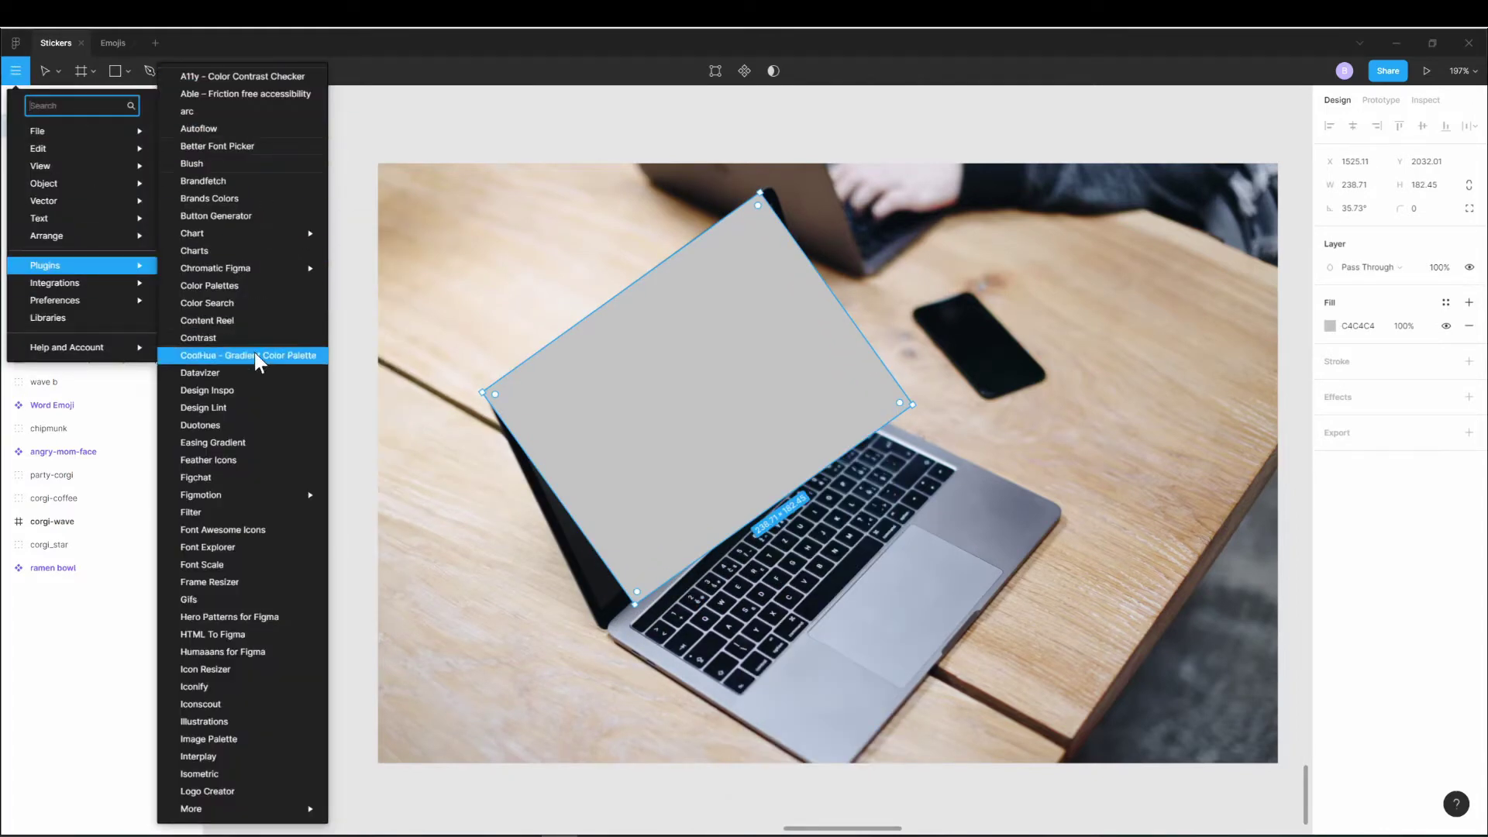
Try SkewDat skews of 13° horizontal and -39° vertical, plus rotation, to fit the screen.
{"action": "mouse_move", "coordinate": [191, 807]}
{"action": "left_click", "coordinate": [396, 558]}
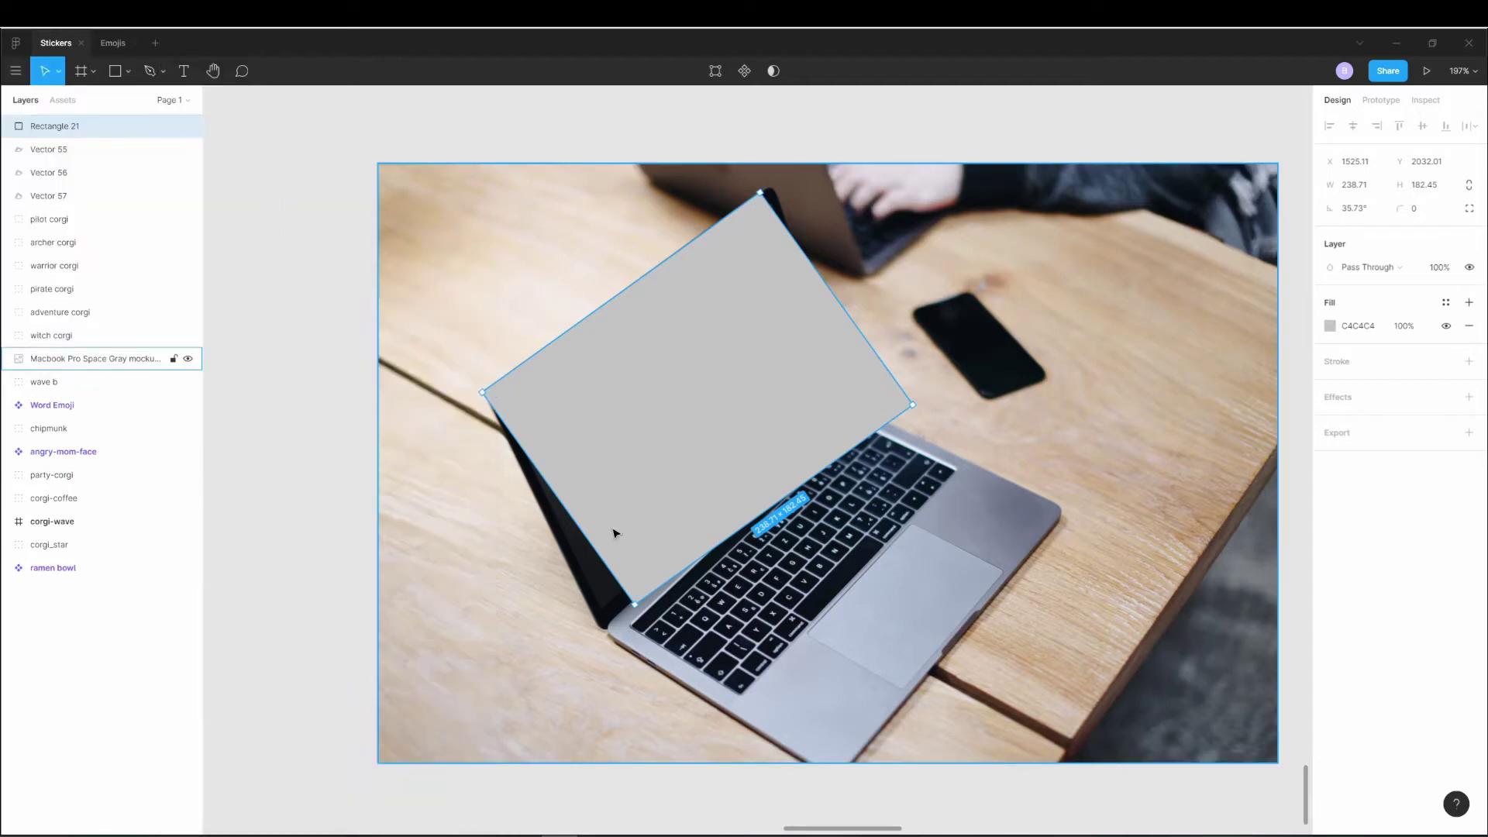
{"action": "left_click_drag", "start_coordinate": [960, 514], "coordinate": [981, 513]}
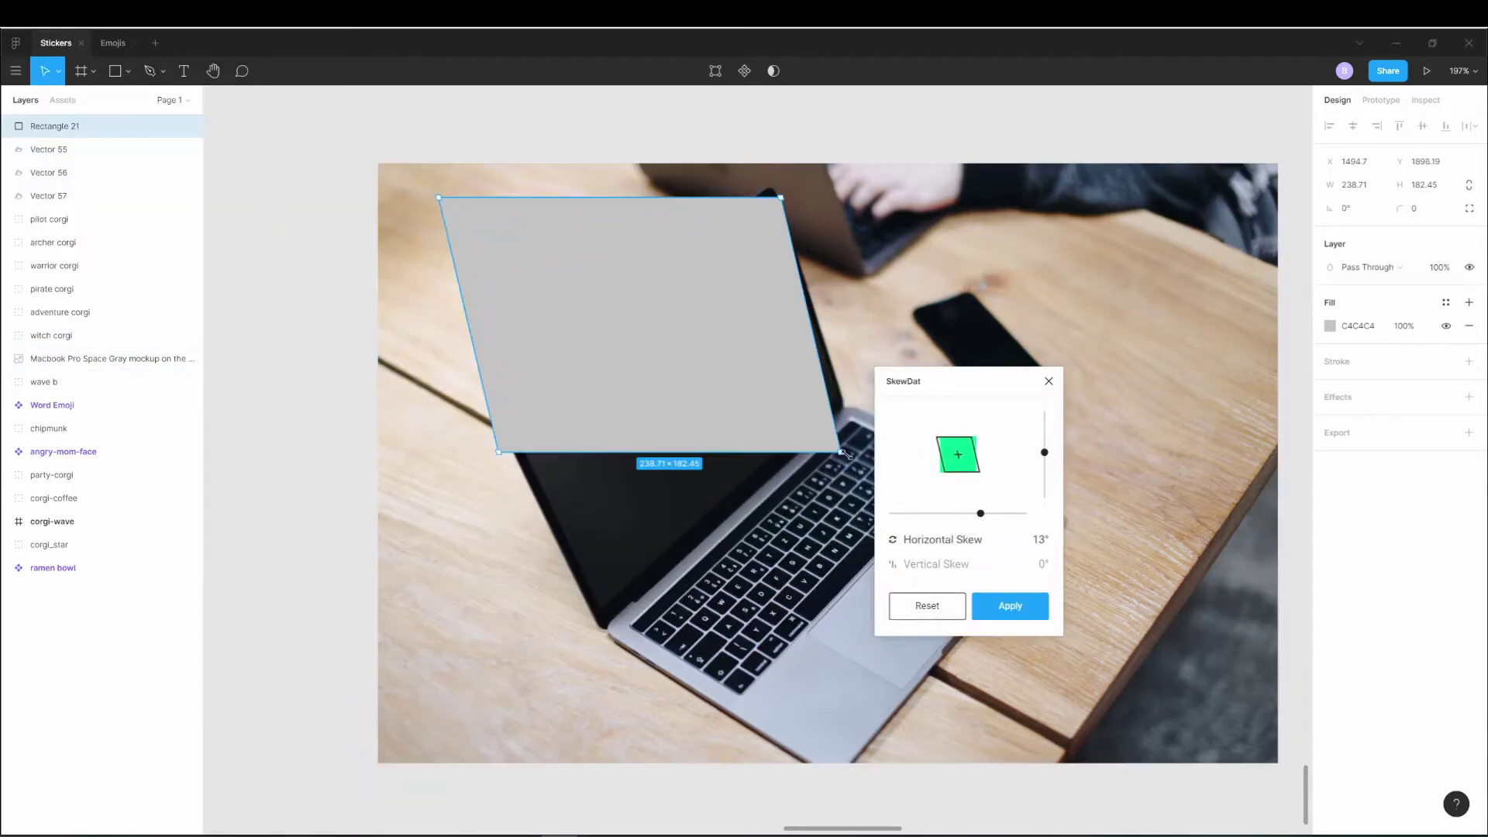
{"action": "left_click_drag", "start_coordinate": [851, 455], "coordinate": [850, 436]}
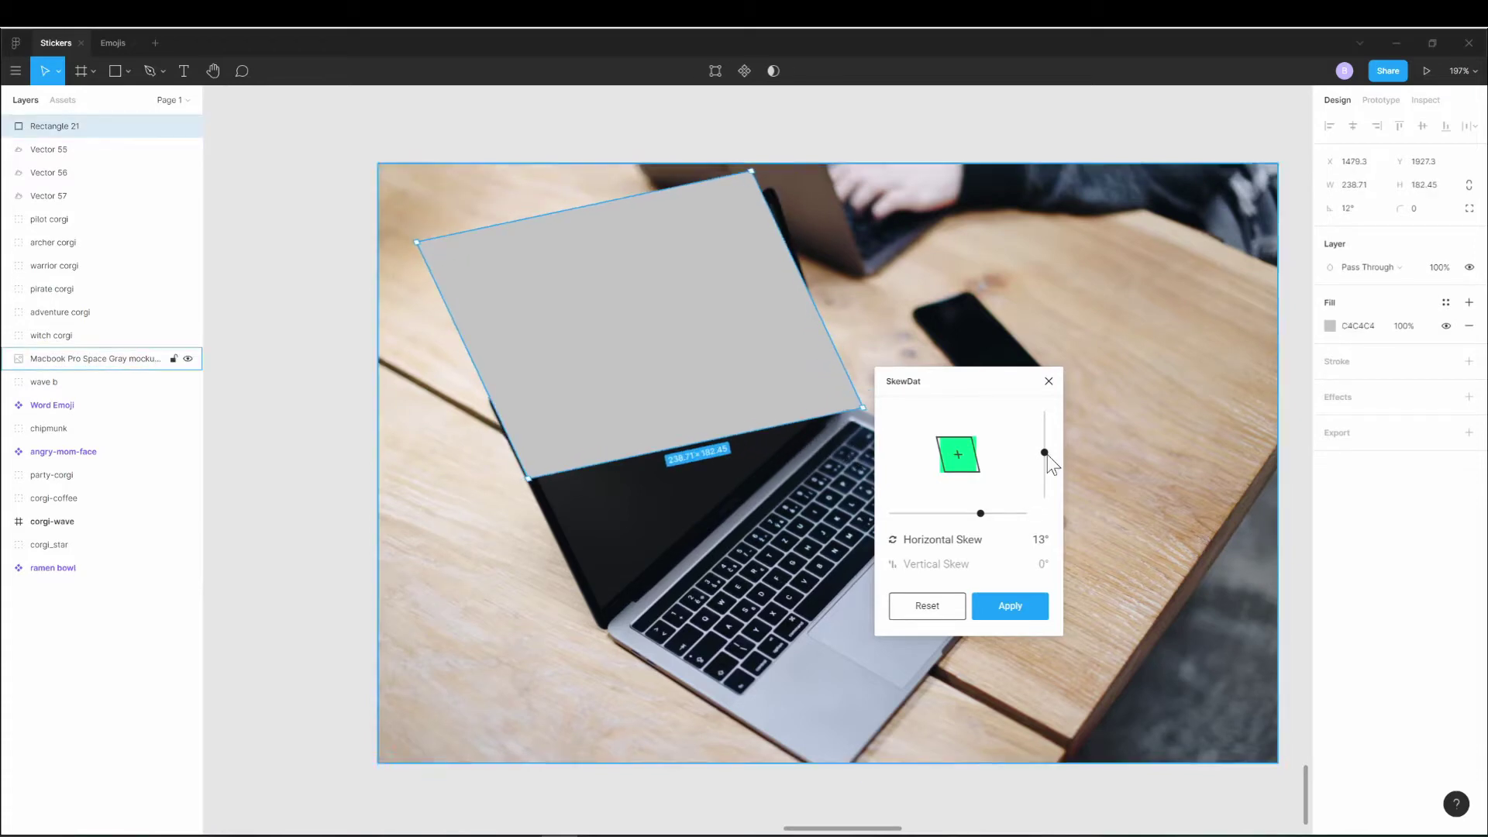
{"action": "left_click_drag", "start_coordinate": [1045, 452], "coordinate": [1044, 491]}
{"action": "left_click_drag", "start_coordinate": [547, 360], "coordinate": [660, 504]}
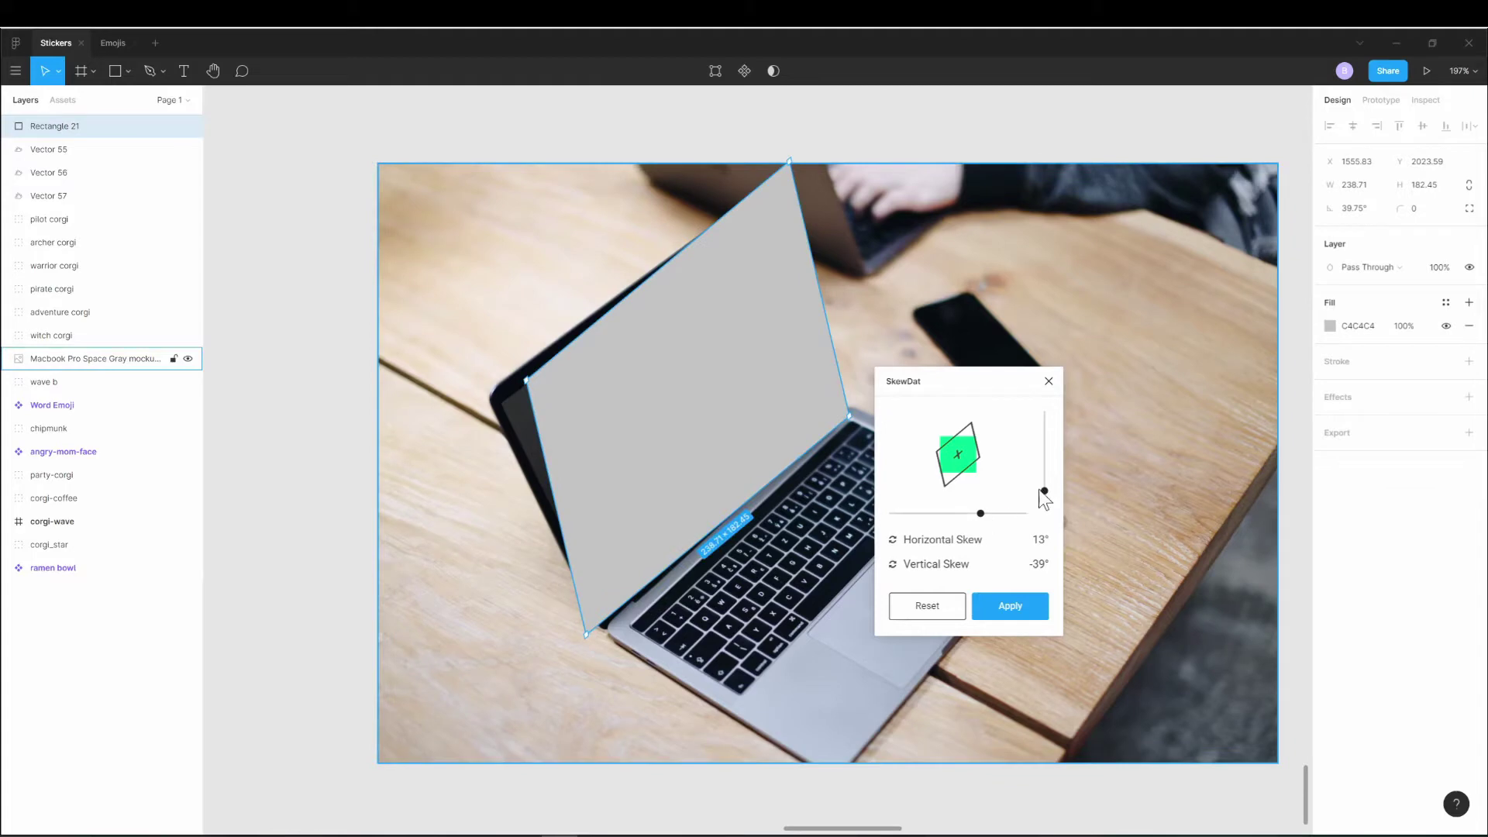
{"action": "mouse_move", "coordinate": [1045, 491]}
{"action": "left_mouse_down"}
{"action": "mouse_move", "coordinate": [975, 515]}
{"action": "mouse_move", "coordinate": [987, 520]}
{"action": "left_mouse_up"}
{"action": "left_click_drag", "start_coordinate": [777, 143], "coordinate": [772, 191]}
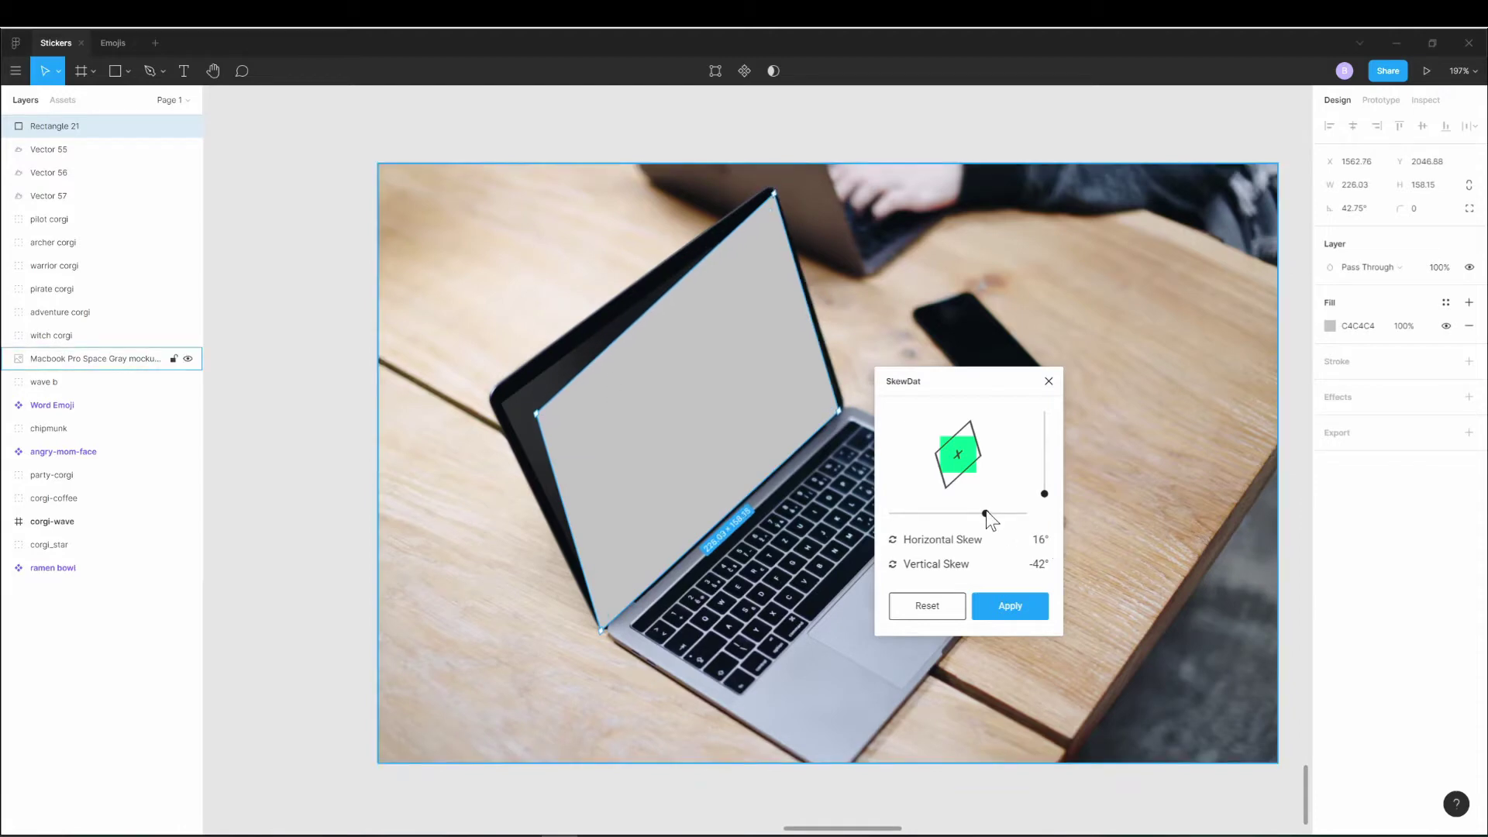
{"action": "left_click_drag", "start_coordinate": [985, 513], "coordinate": [1044, 486]}
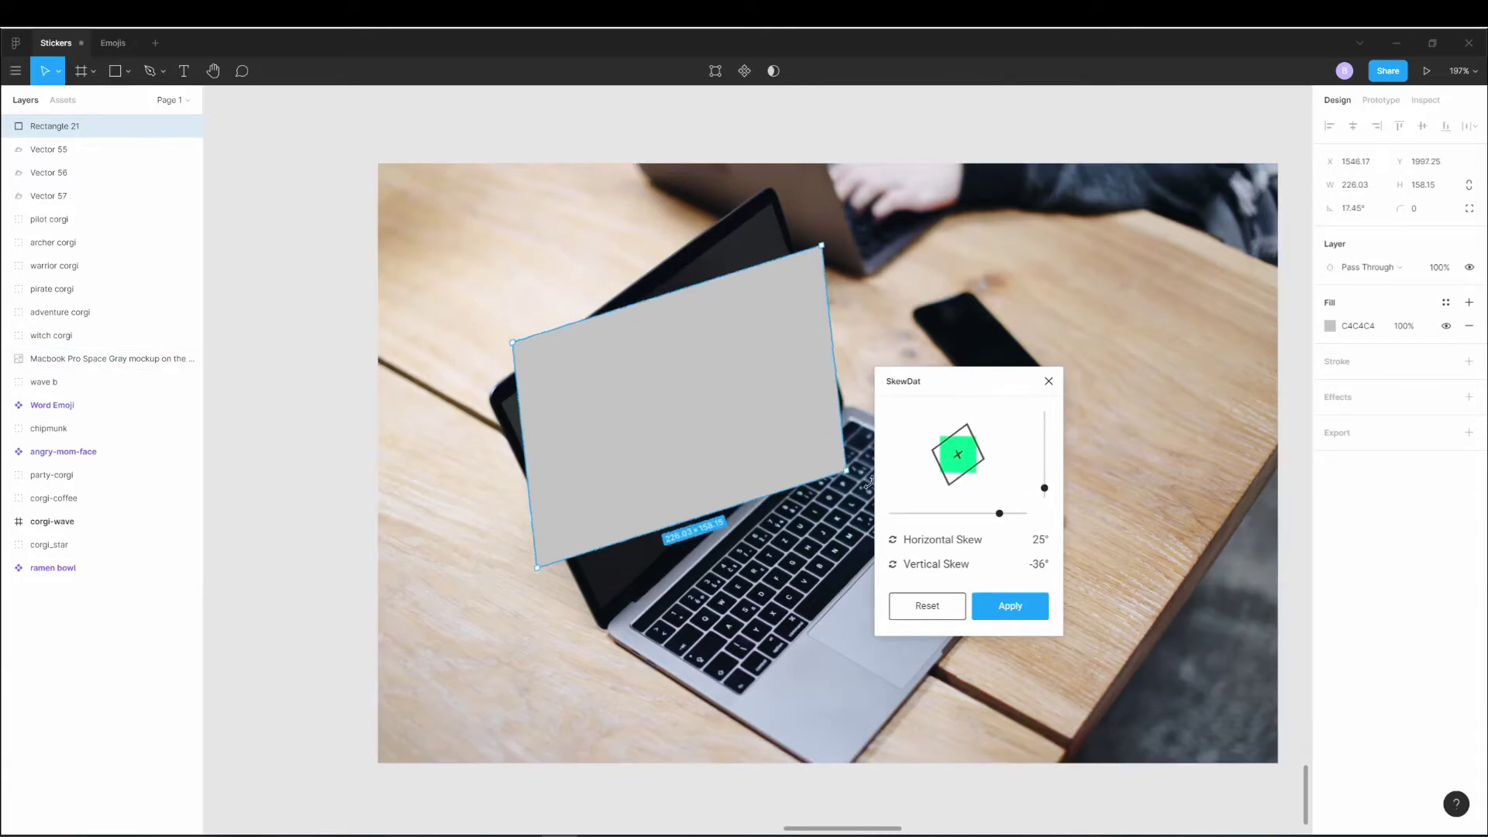
{"action": "left_click_drag", "start_coordinate": [866, 415], "coordinate": [823, 523]}
Reset the skew, re-skew to 21°/-39°, move the rectangle down, and set corner radius 5.
{"action": "left_click", "coordinate": [927, 605]}
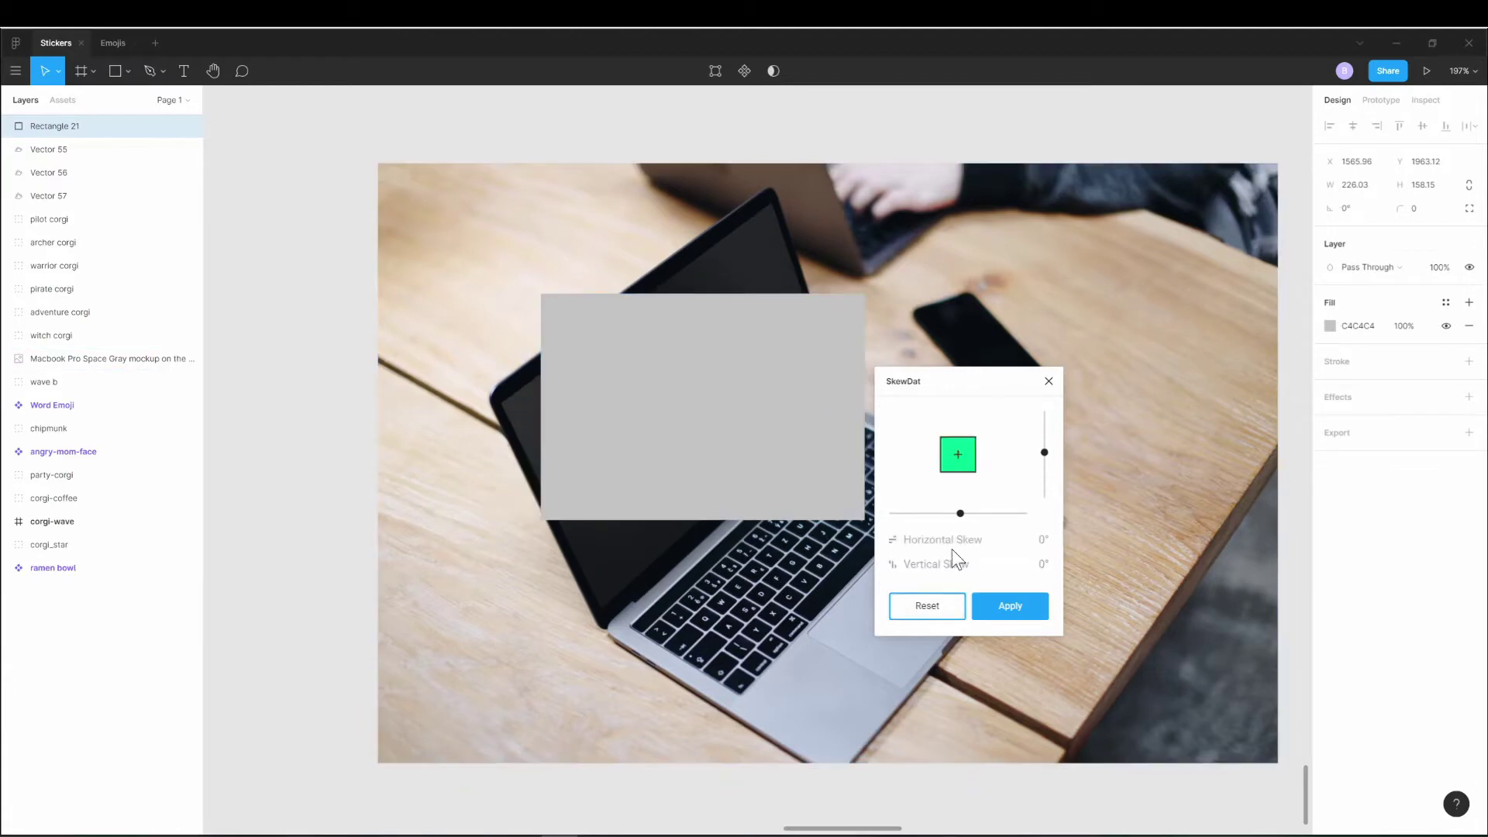
{"action": "left_click_drag", "start_coordinate": [960, 513], "coordinate": [969, 515]}
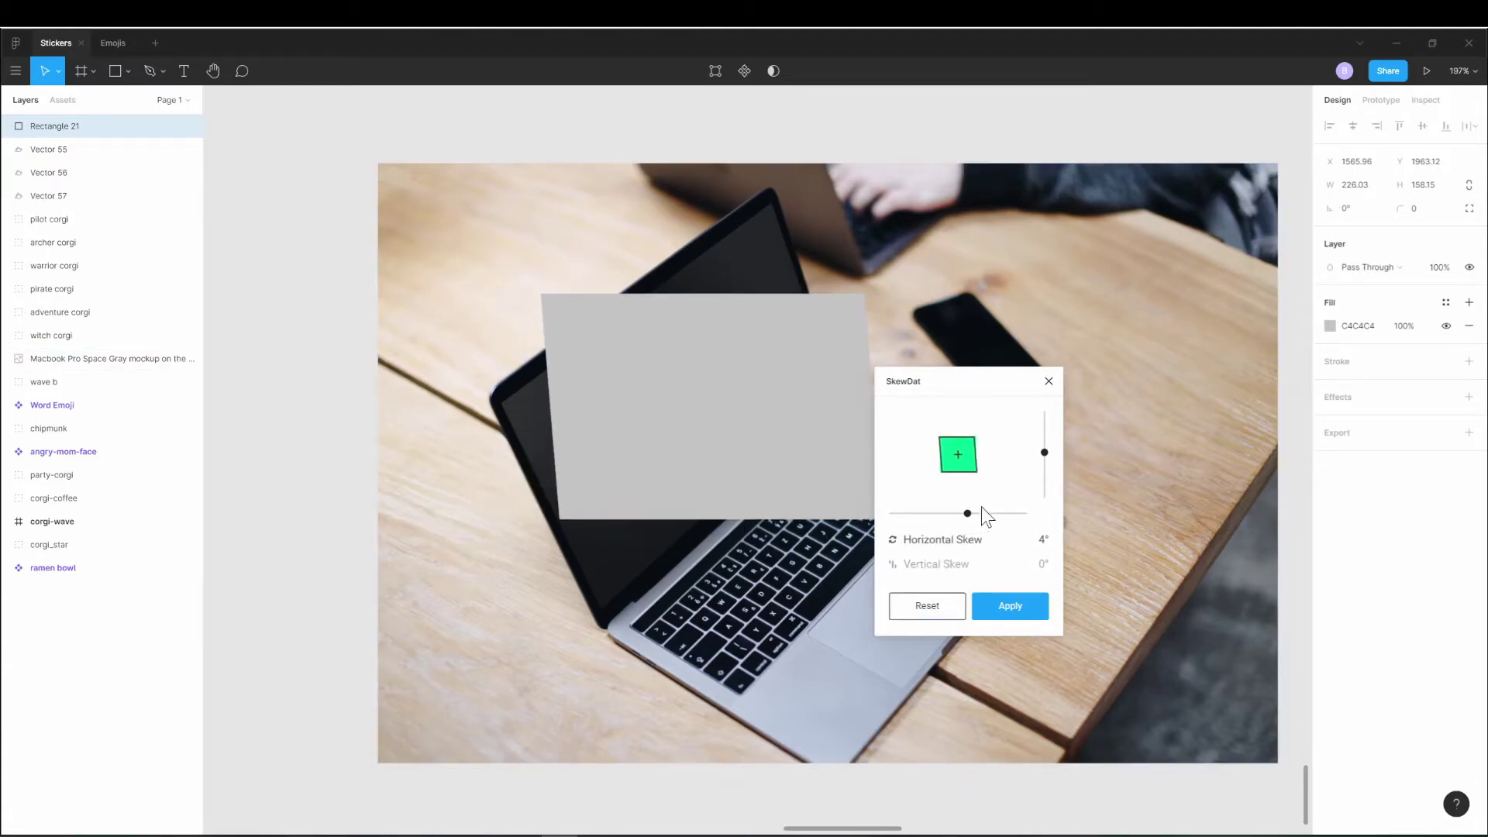
{"action": "mouse_move", "coordinate": [1045, 452]}
{"action": "left_mouse_down"}
{"action": "mouse_move", "coordinate": [1043, 492]}
{"action": "mouse_move", "coordinate": [991, 514]}
{"action": "left_mouse_up"}
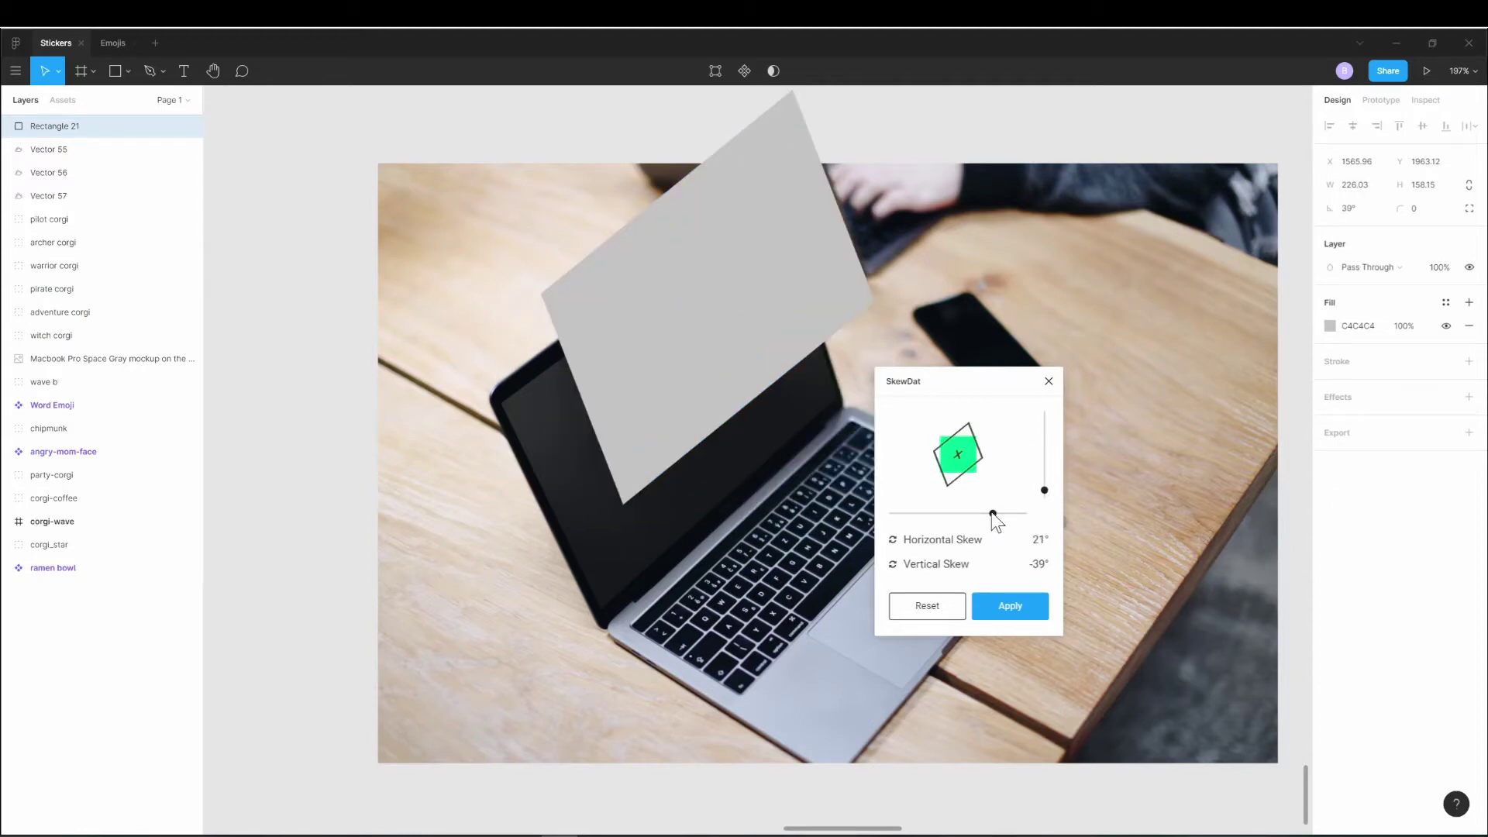
{"action": "left_click_drag", "start_coordinate": [714, 365], "coordinate": [587, 589]}
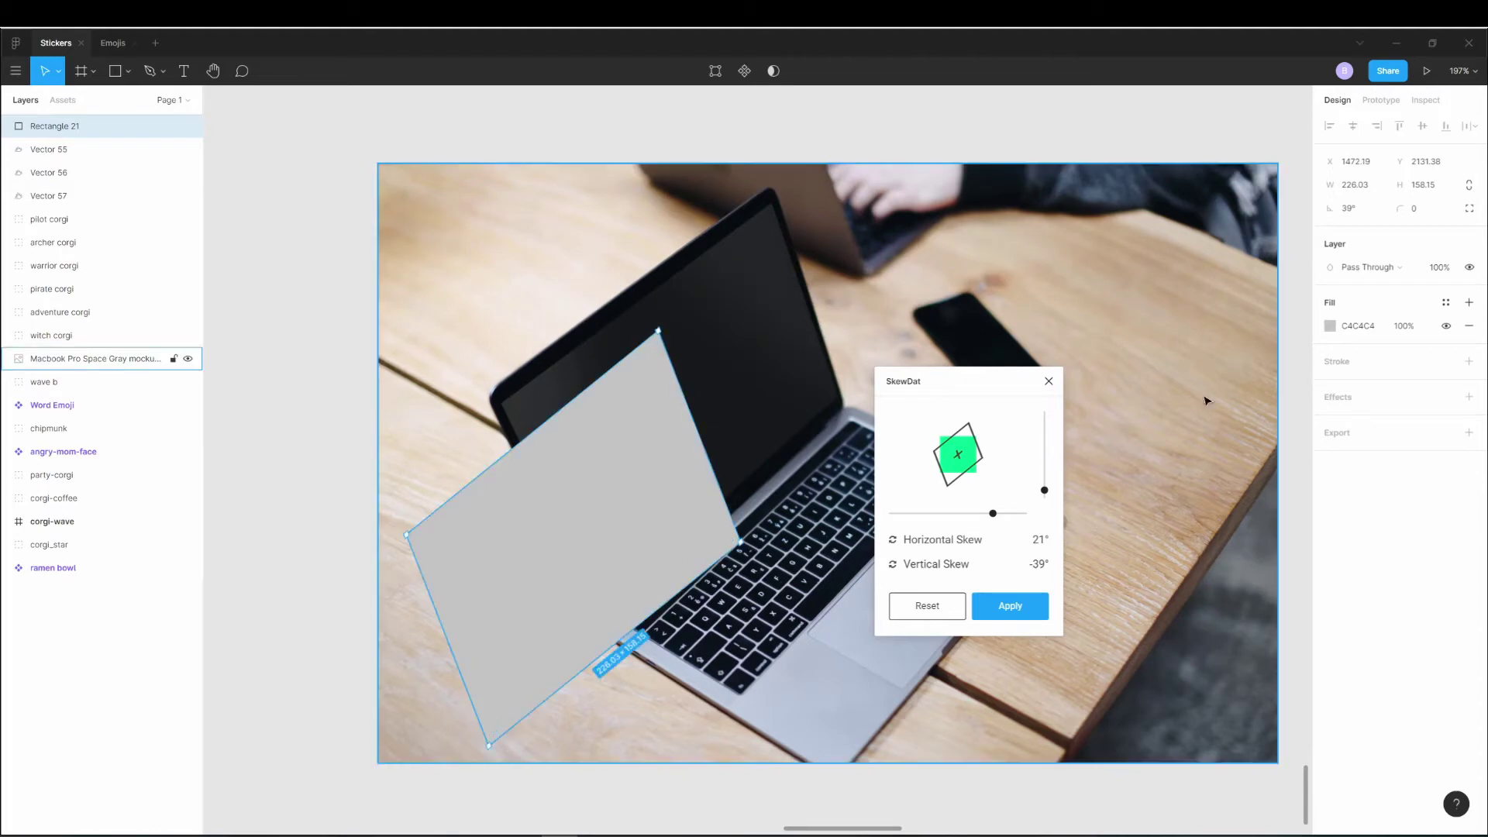
{"action": "type", "text": "5"}
{"action": "key", "text": "Return"}
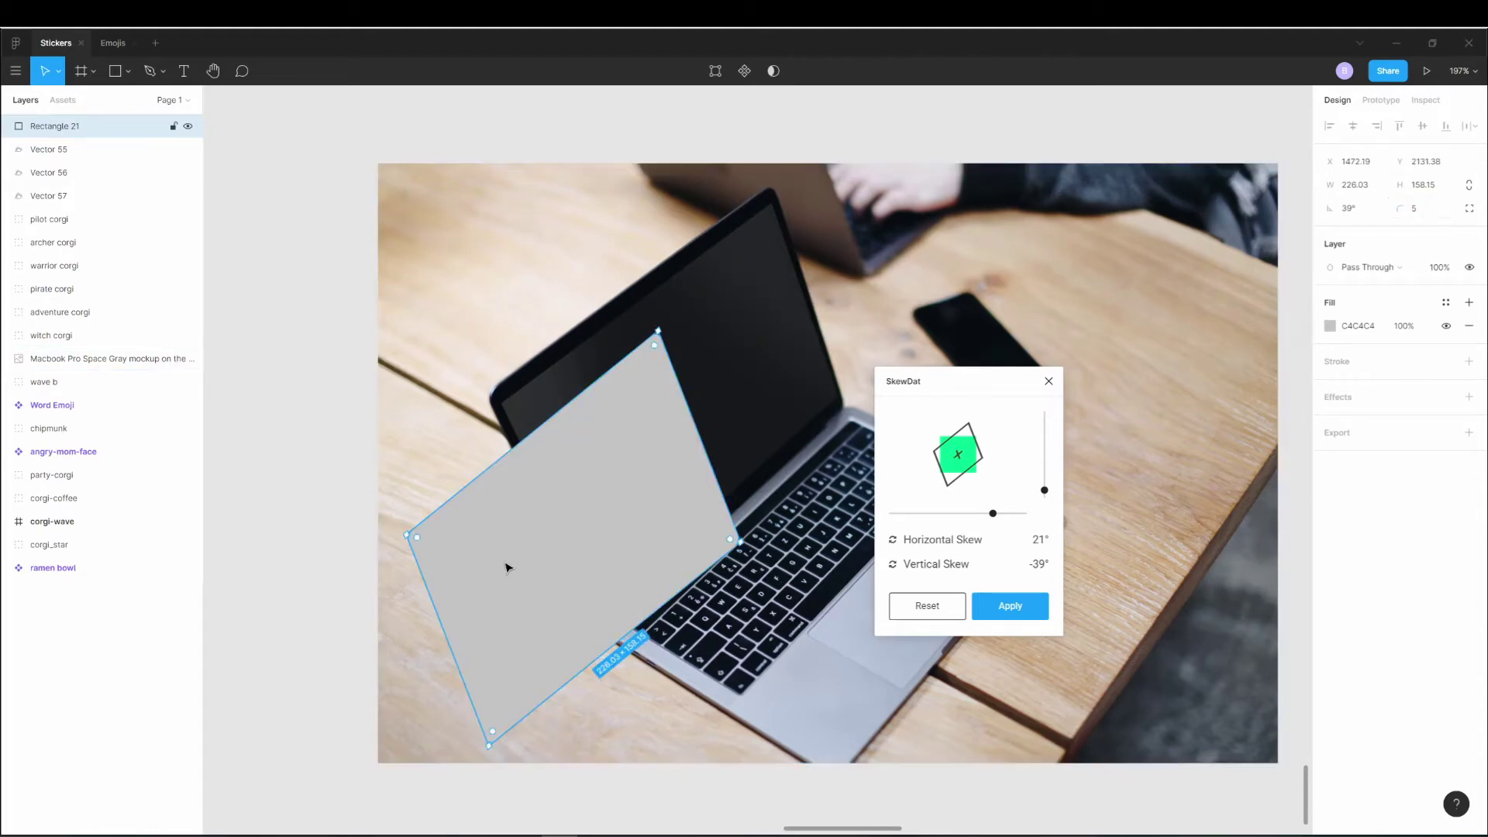
Fill the rectangle with the screen's dark colour 232426, sampled with the eyedropper.
{"action": "left_click", "coordinate": [1330, 326]}
{"action": "left_click", "coordinate": [1159, 545]}
{"action": "left_click", "coordinate": [1242, 174]}
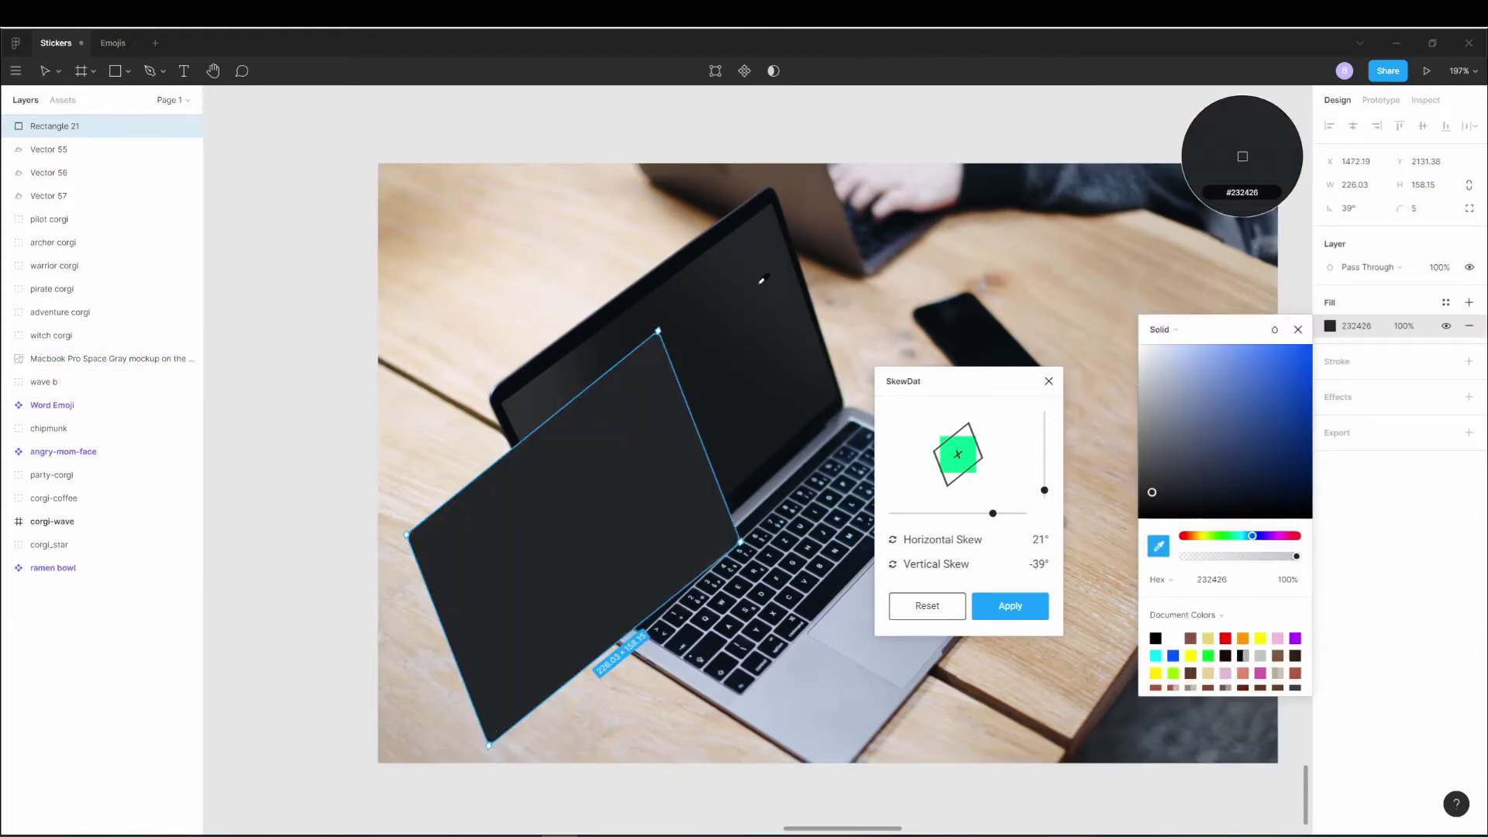
{"action": "left_click", "coordinate": [1344, 368]}
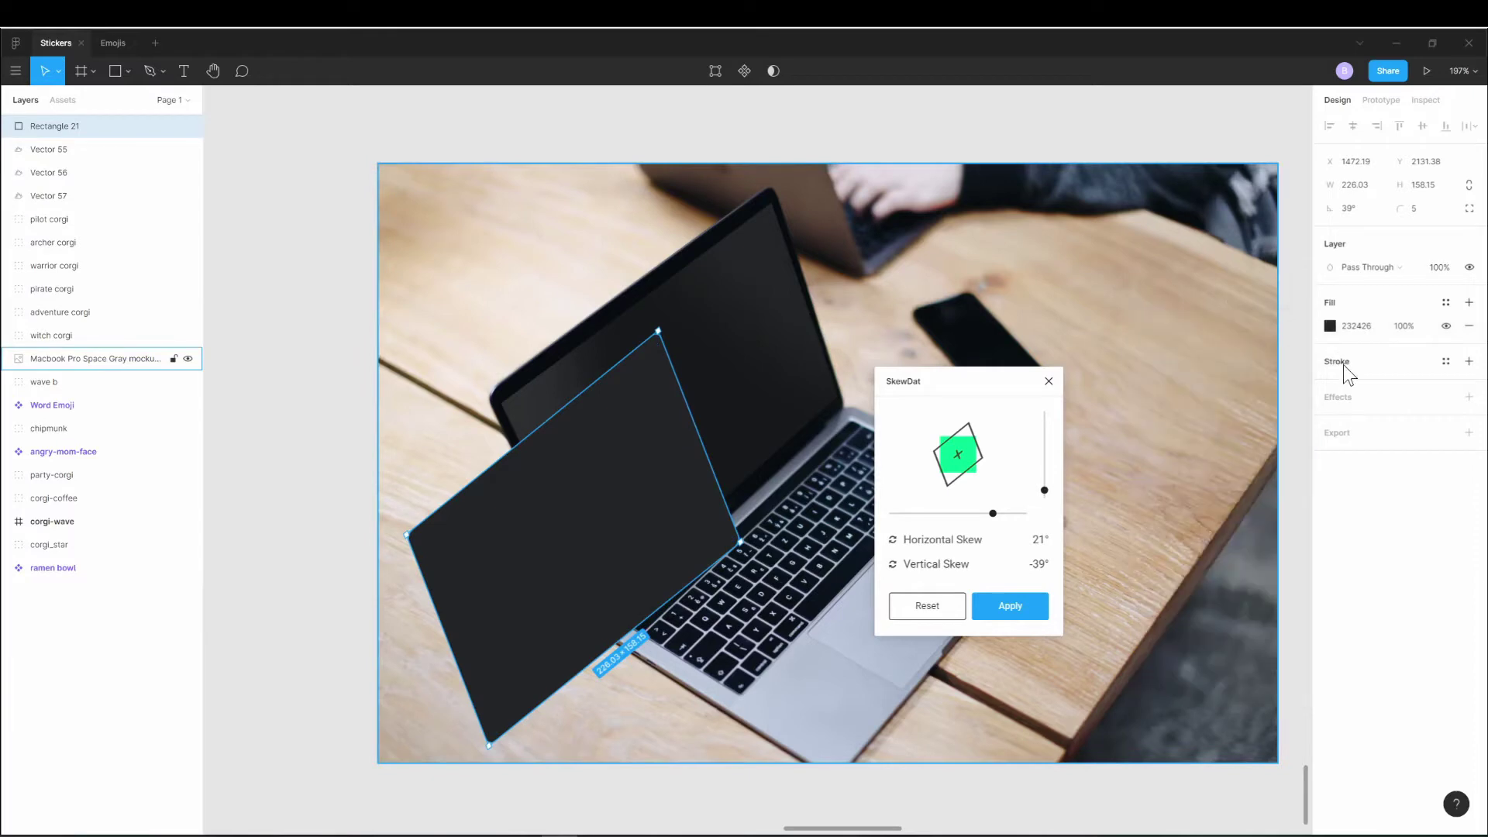
Add a black 6-weight inside stroke with round caps and fit it over the screen.
{"action": "left_click", "coordinate": [1343, 364]}
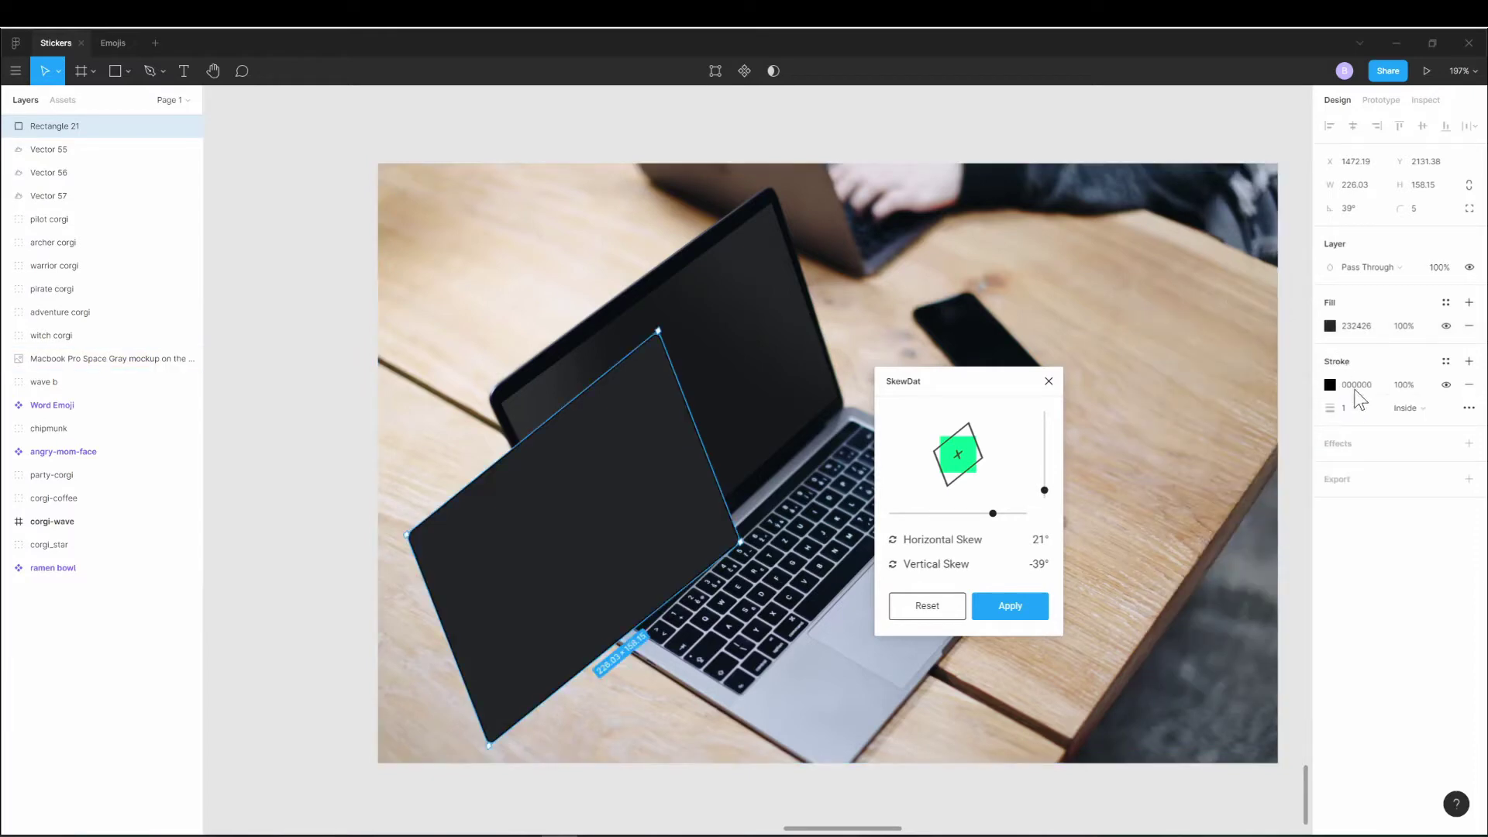
{"action": "left_click", "coordinate": [1468, 409]}
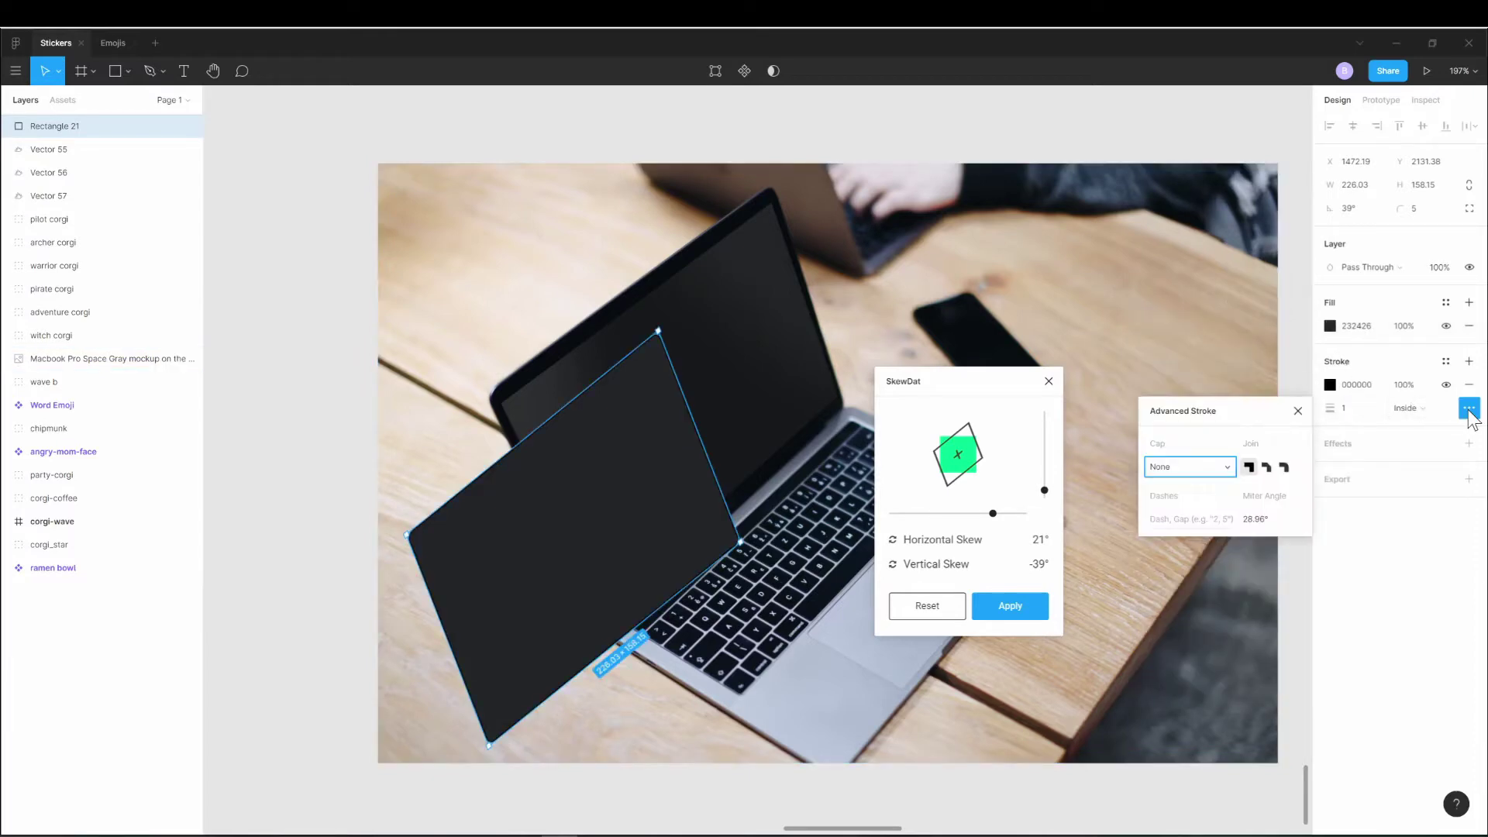
{"action": "left_click", "coordinate": [1445, 361]}
{"action": "left_click", "coordinate": [1330, 385]}
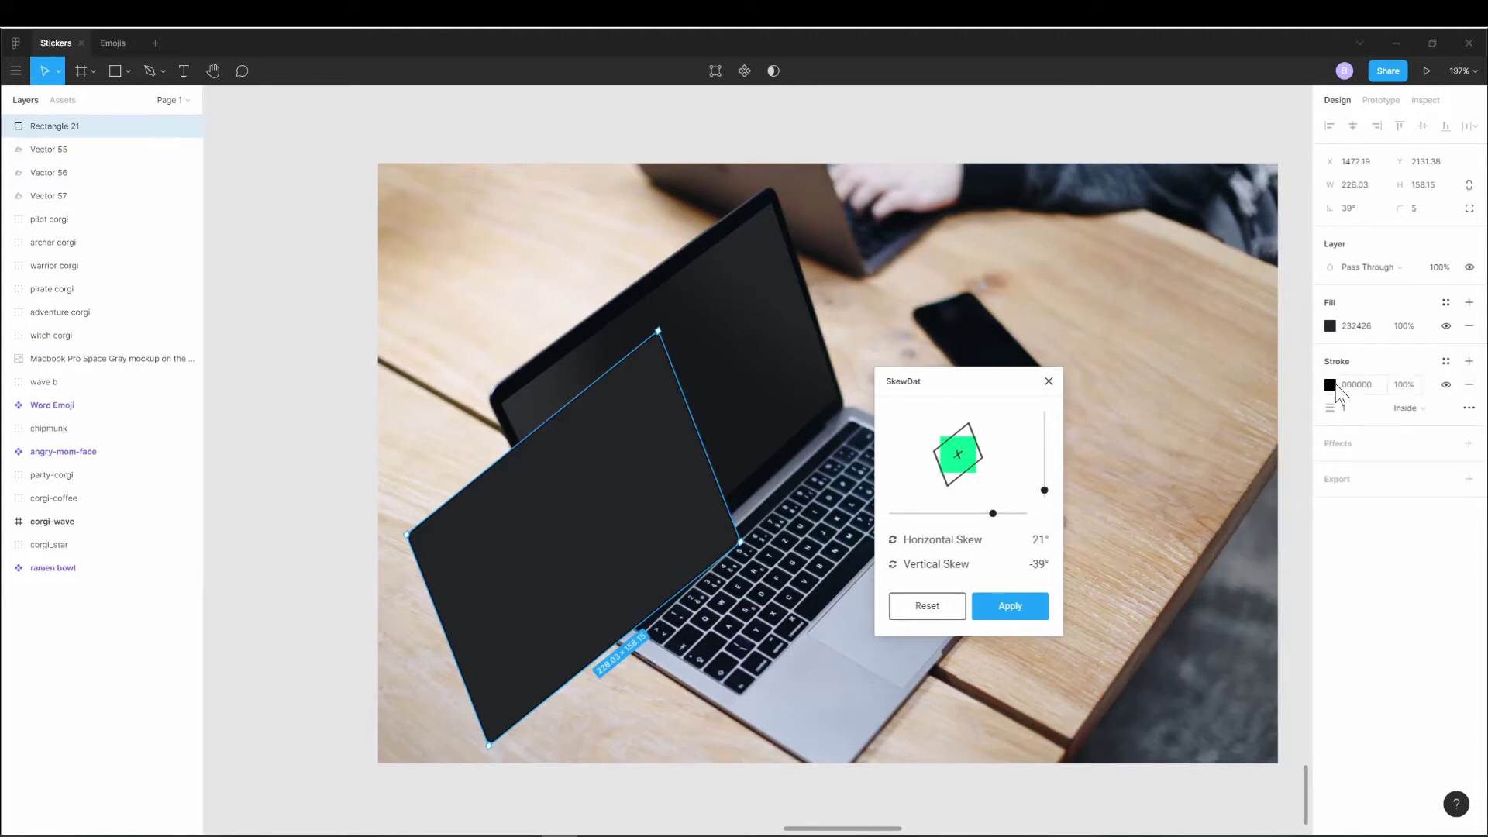
{"action": "left_click", "coordinate": [1468, 407]}
{"action": "left_click", "coordinate": [1217, 467]}
{"action": "left_click", "coordinate": [1218, 485]}
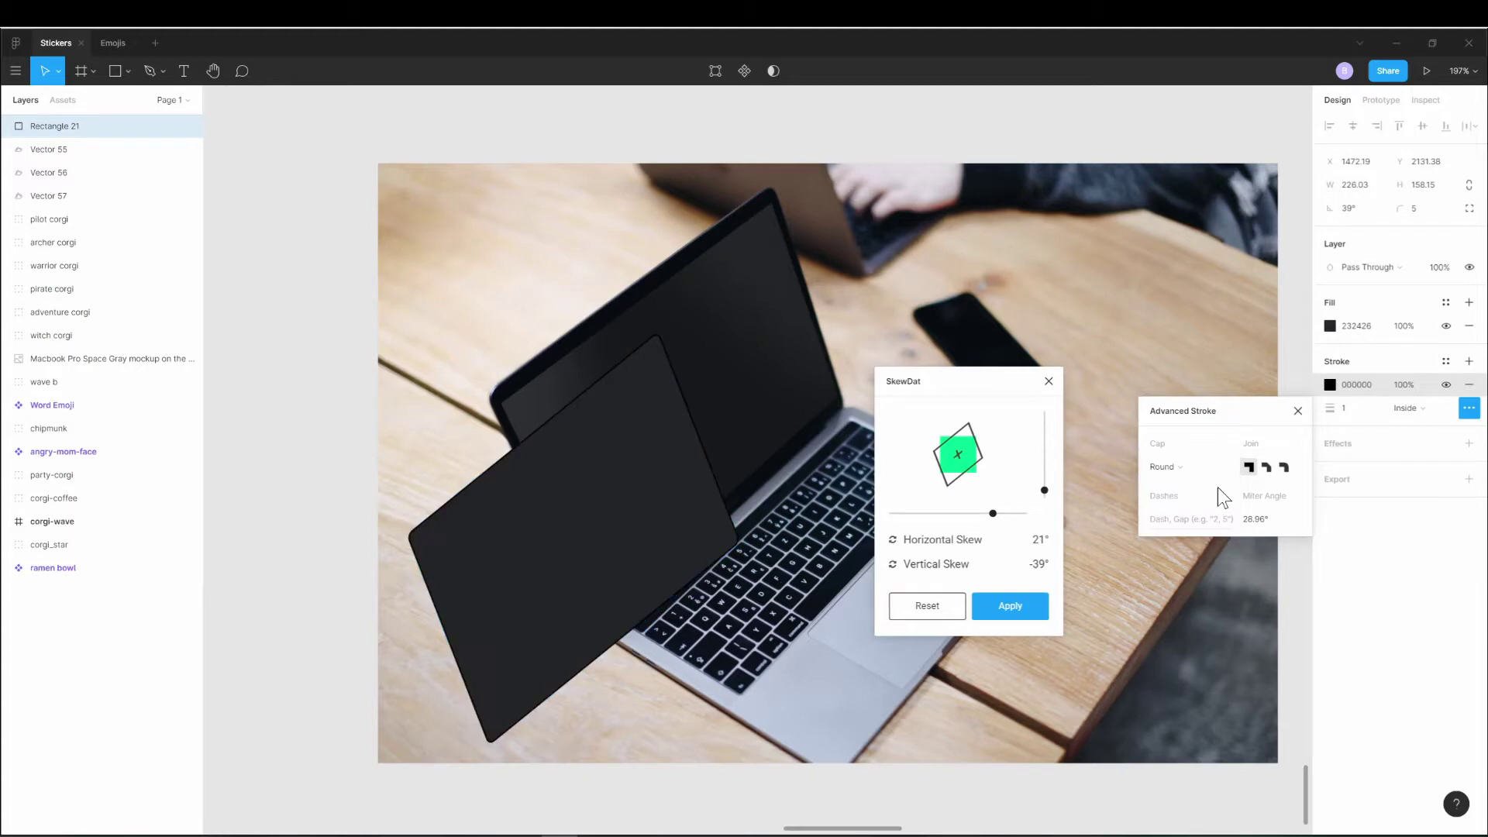
{"action": "left_click_drag", "start_coordinate": [1329, 412], "coordinate": [1339, 418]}
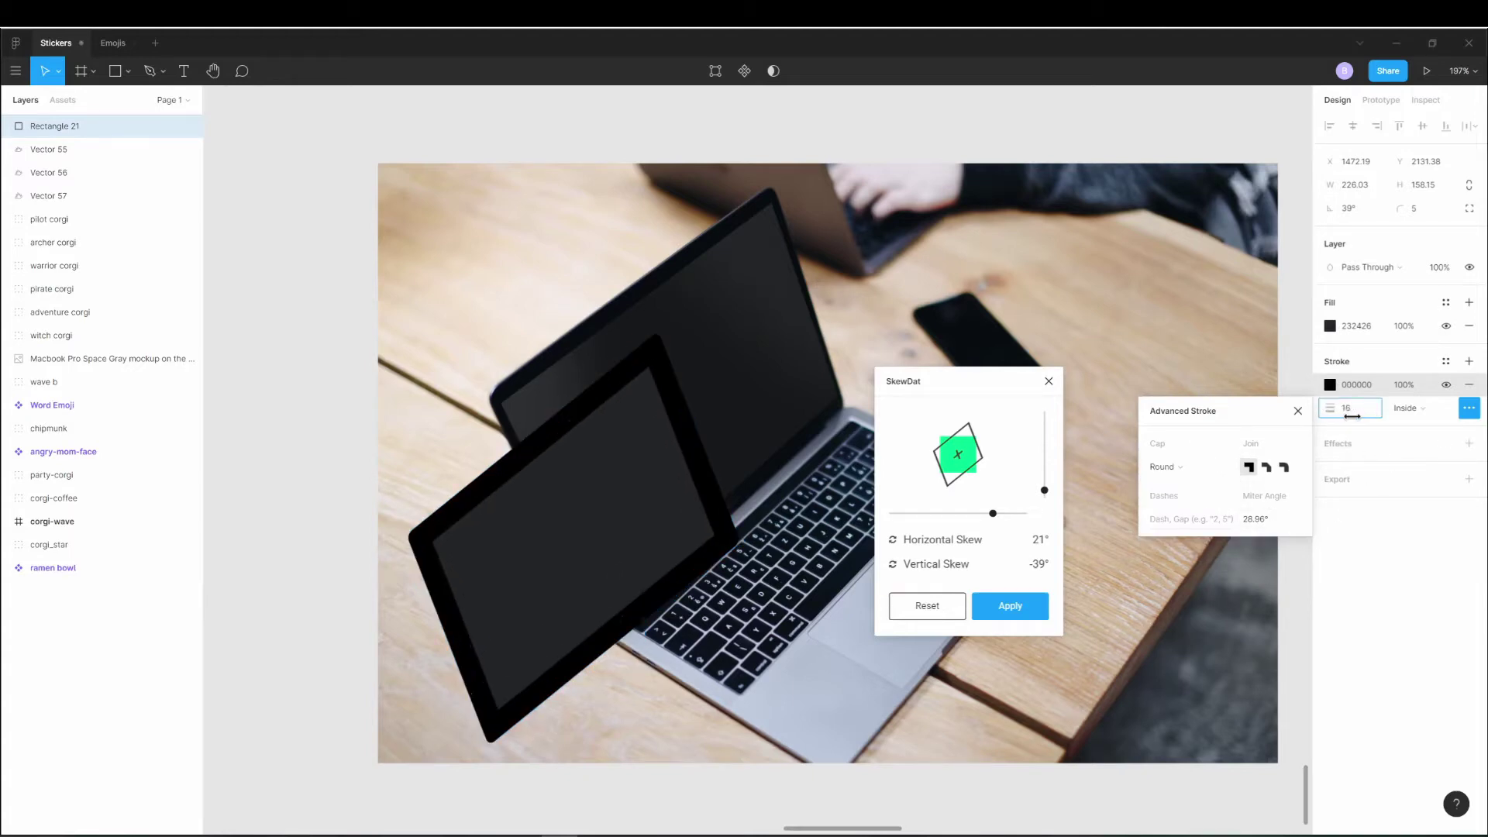
{"action": "mouse_move", "coordinate": [590, 530]}
{"action": "left_mouse_down"}
{"action": "mouse_move", "coordinate": [648, 471]}
{"action": "mouse_move", "coordinate": [692, 382]}
{"action": "left_mouse_up"}
Duplicate the screen rectangle and fold the copy downward to form the laptop base.
{"action": "right_click", "coordinate": [693, 383]}
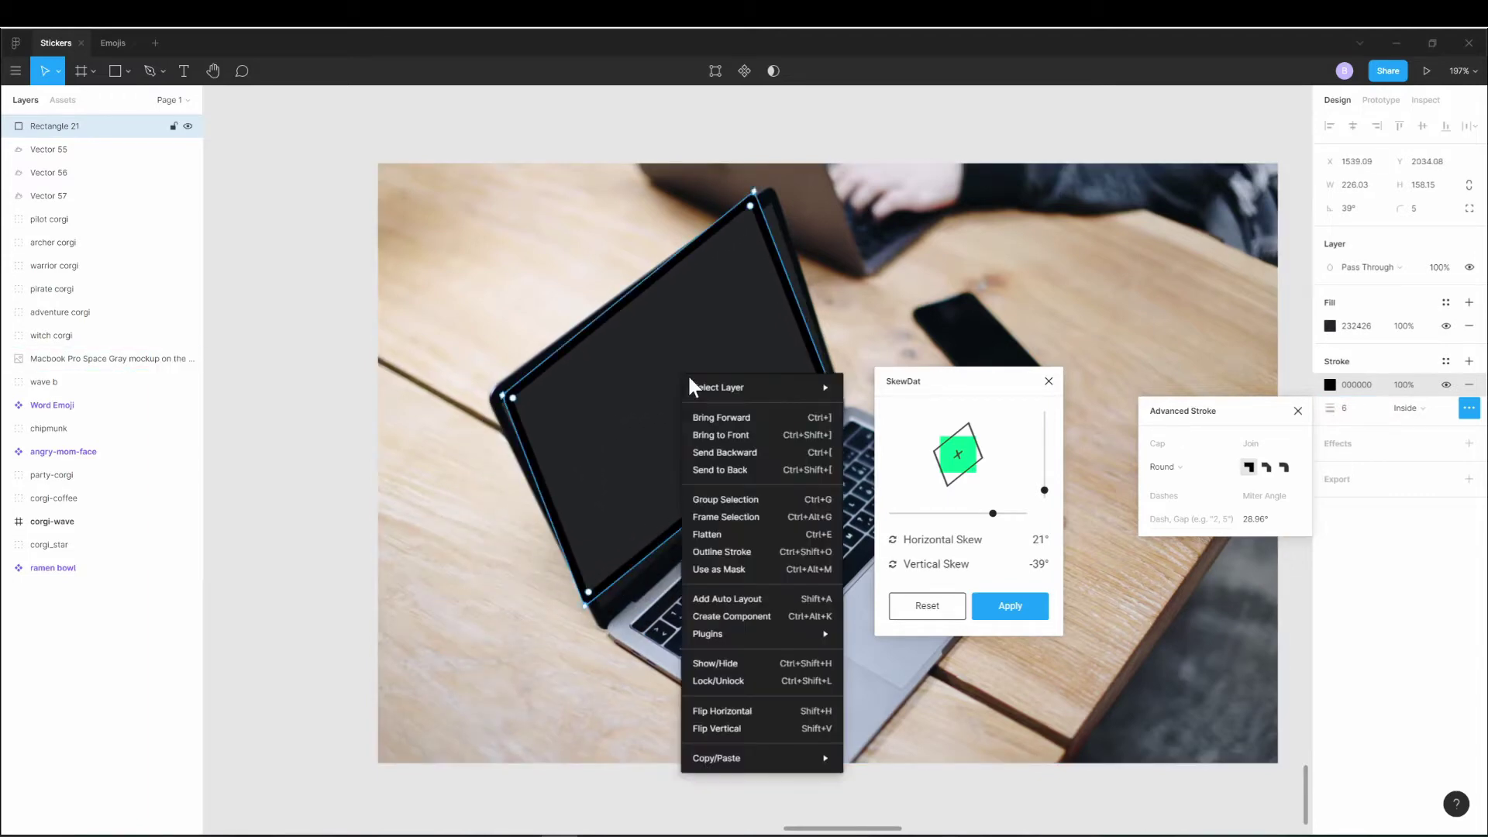
{"action": "left_click", "coordinate": [720, 569]}
{"action": "right_click", "coordinate": [631, 436]}
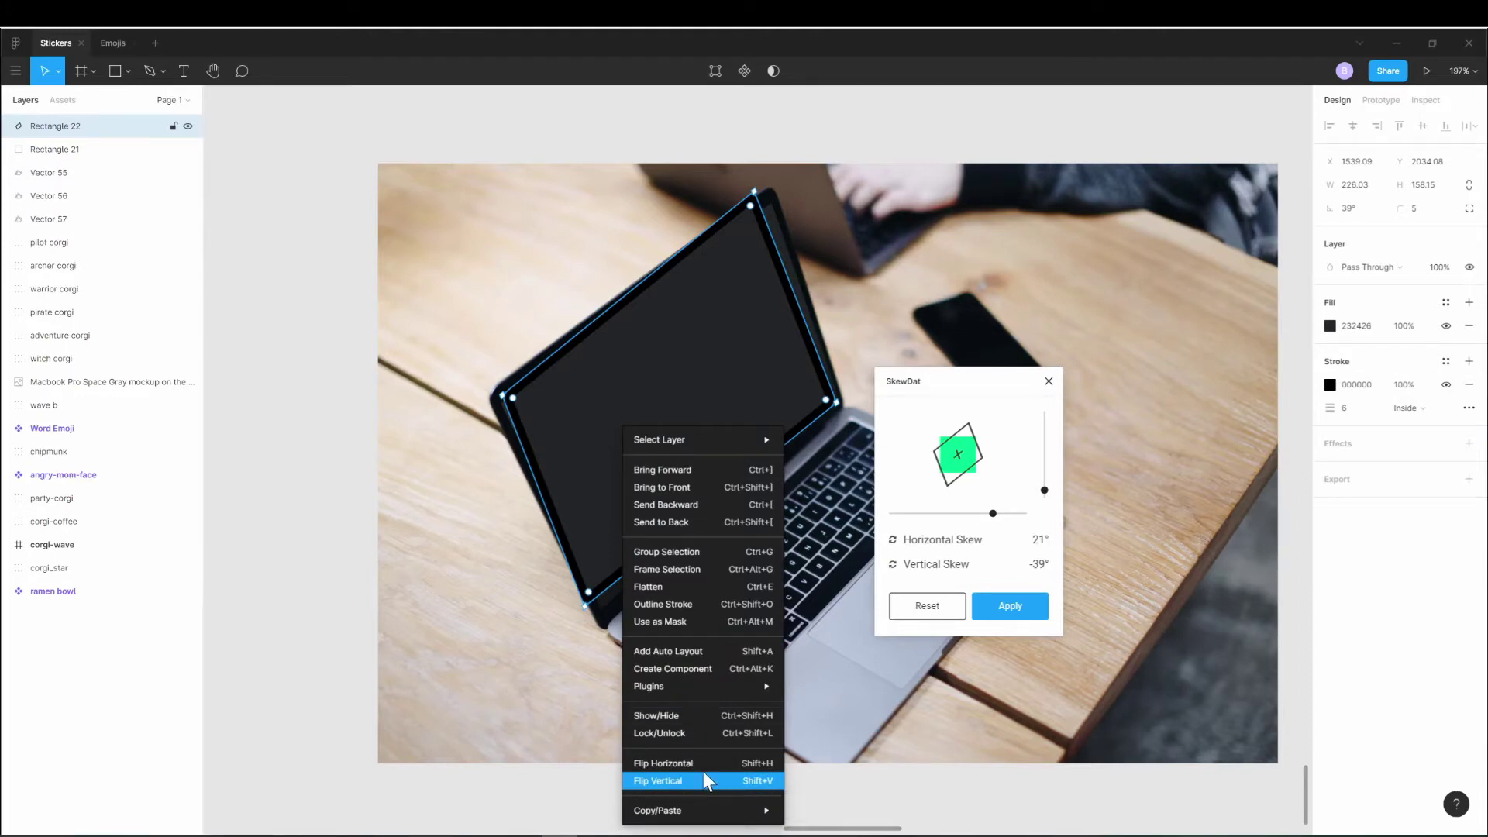
{"action": "left_click", "coordinate": [704, 778]}
{"action": "key", "text": "ctrl+z"}
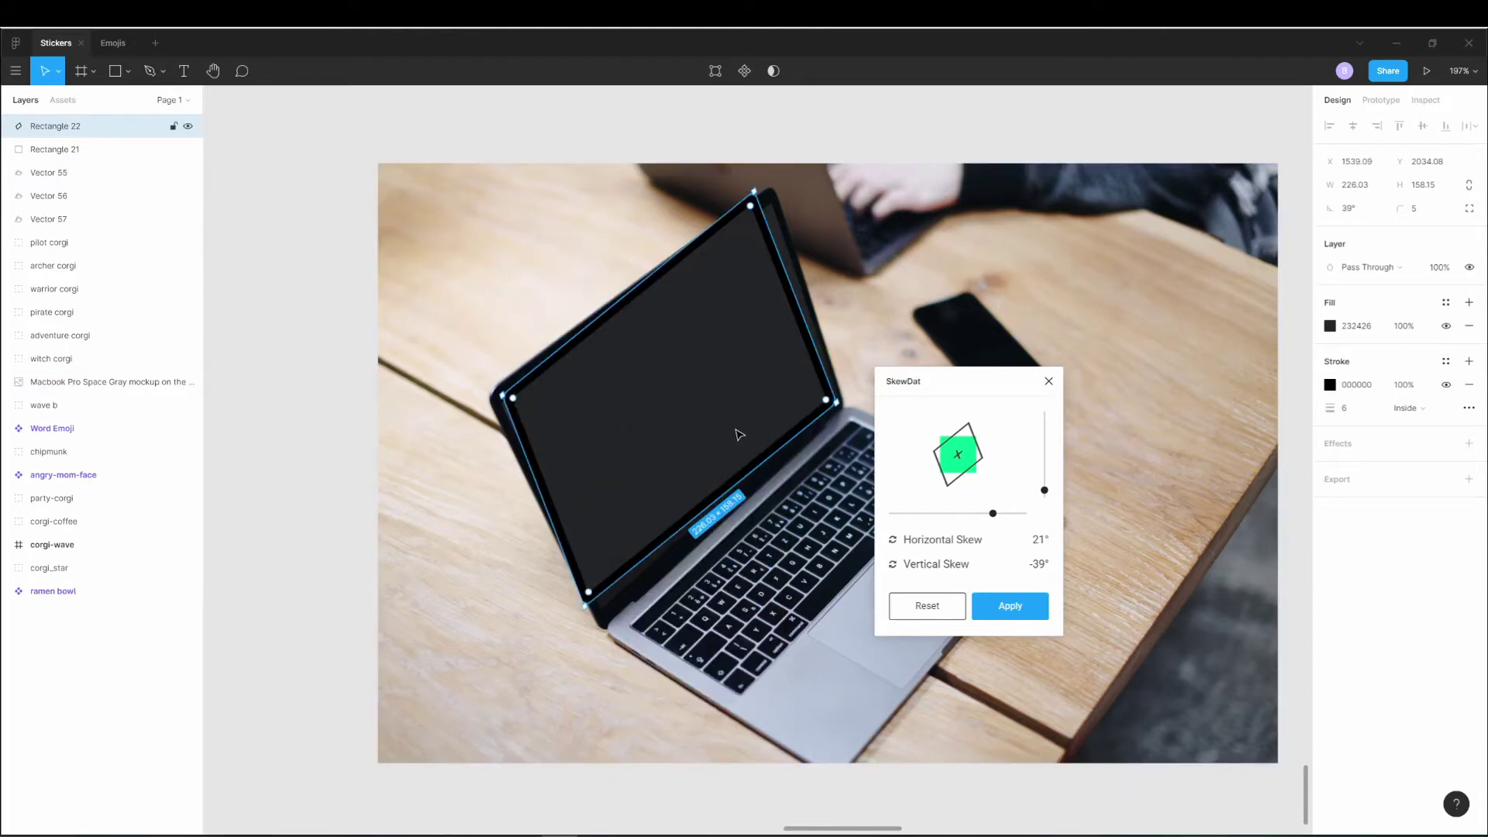
{"action": "right_click", "coordinate": [737, 432]}
{"action": "left_click", "coordinate": [771, 775]}
{"action": "key", "text": "ctrl+z"}
{"action": "left_click_drag", "start_coordinate": [563, 356], "coordinate": [813, 661]}
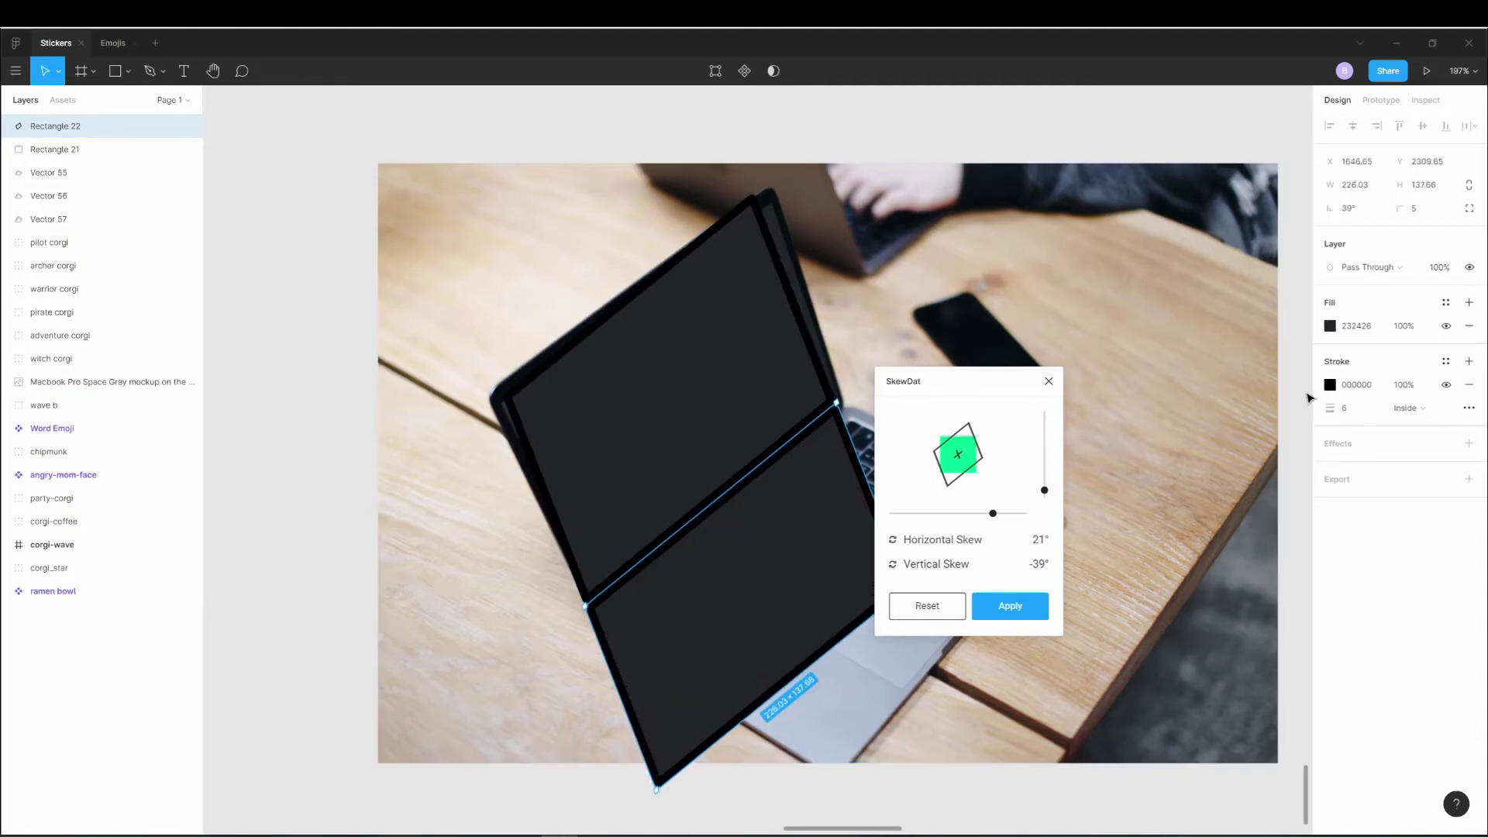
Fill the base with the photo laptop's light grey, B5C0D3.
{"action": "left_click", "coordinate": [1330, 325]}
{"action": "left_click", "coordinate": [1159, 546]}
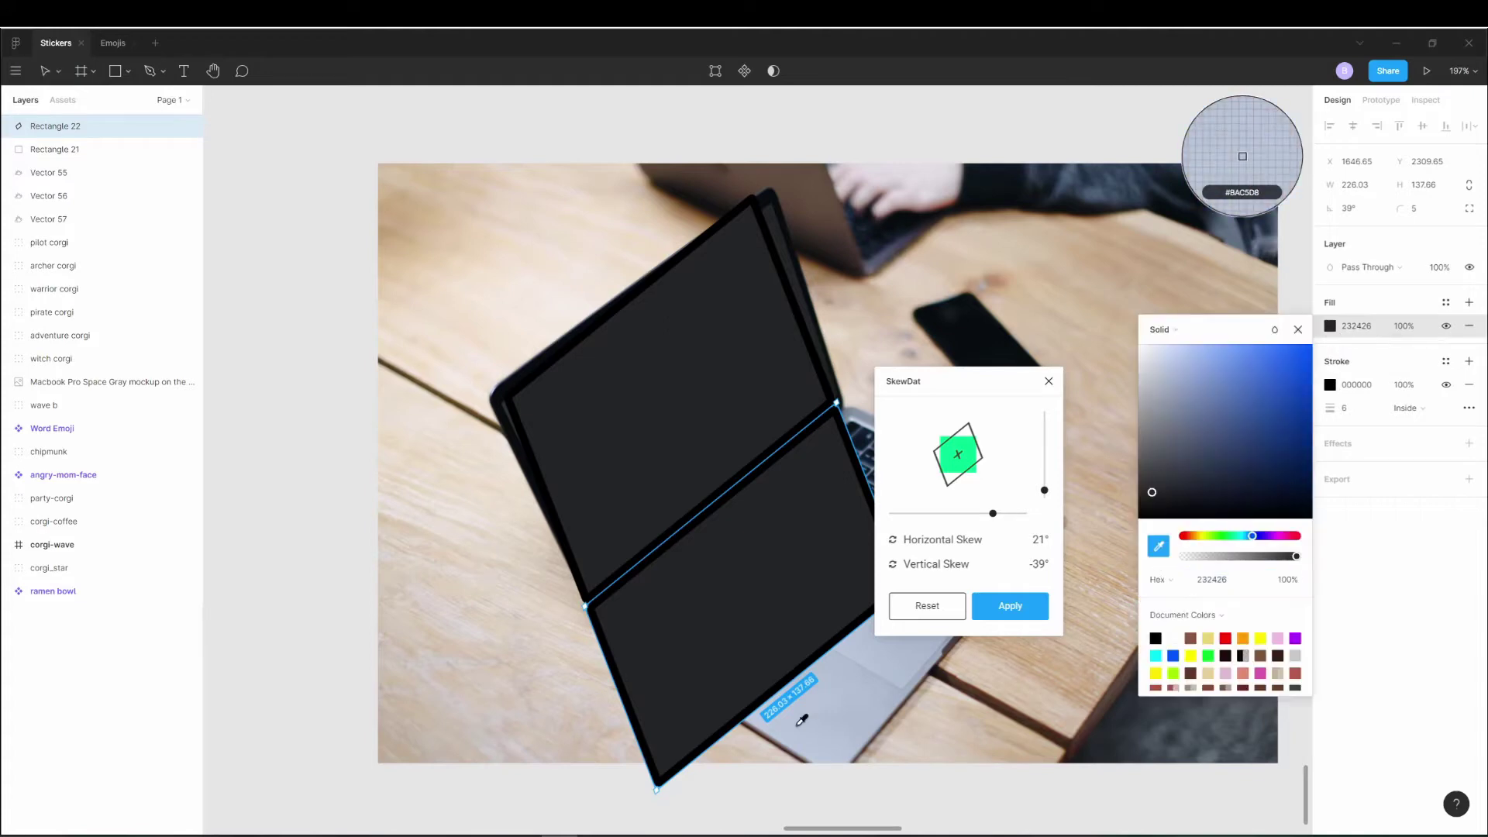
{"action": "left_click", "coordinate": [821, 723]}
Move both laptop rectangles to the left and select the dark screen rectangle.
{"action": "left_click", "coordinate": [800, 462], "text": "shift"}
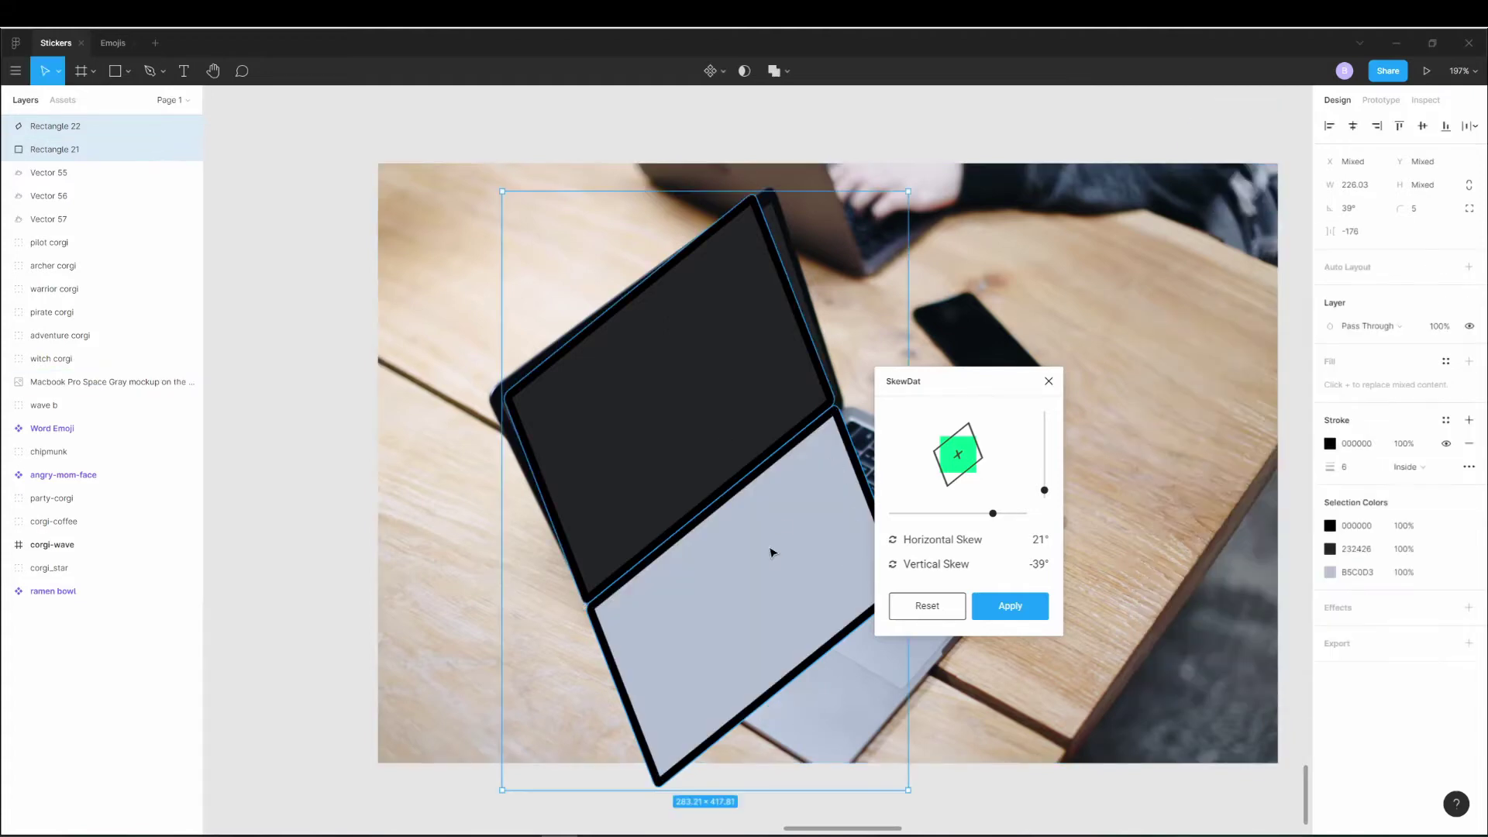
{"action": "left_click_drag", "start_coordinate": [771, 551], "coordinate": [457, 620]}
{"action": "left_click", "coordinate": [457, 620]}
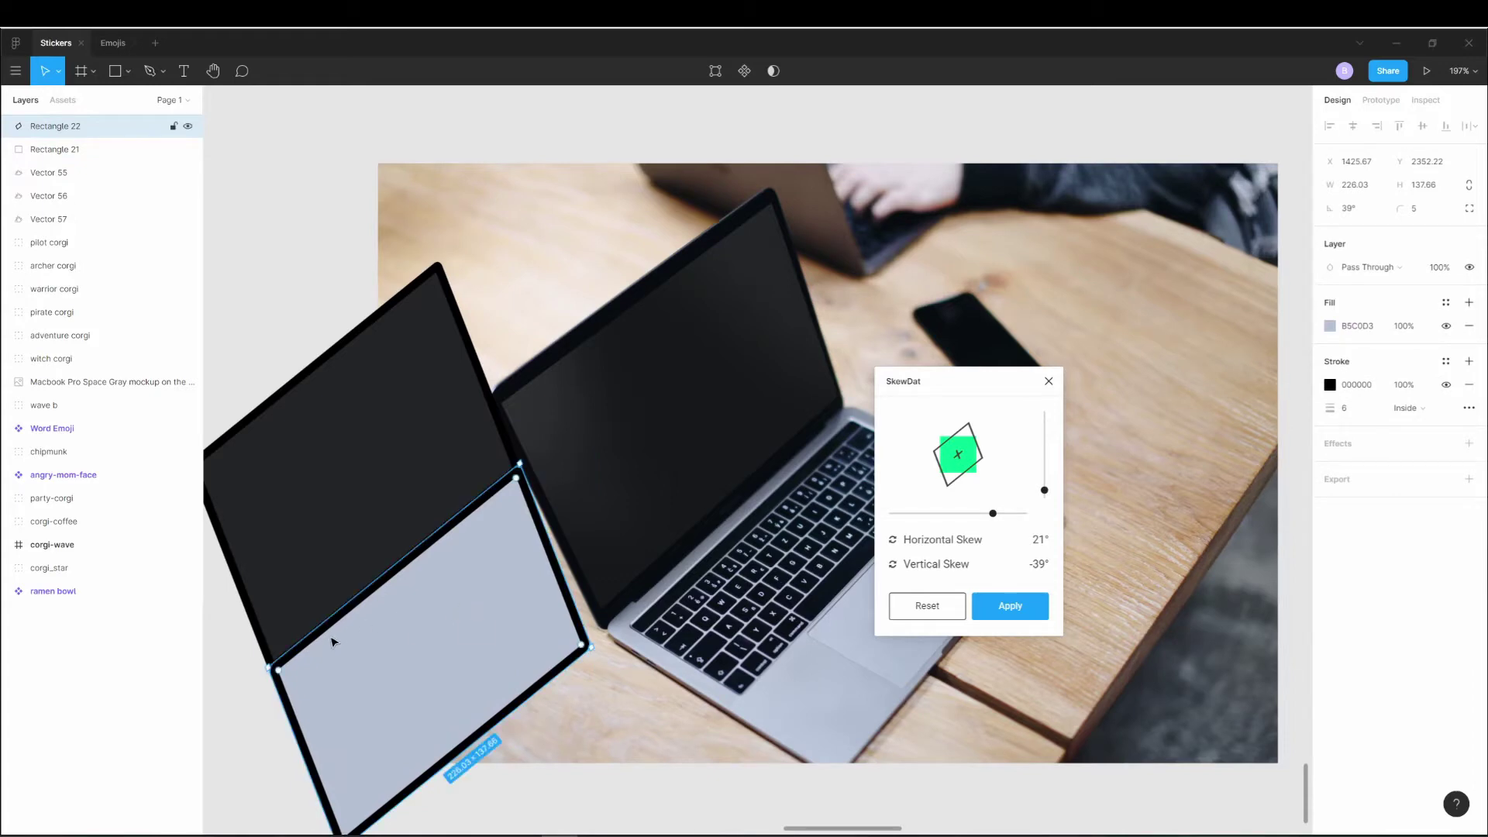
{"action": "left_click", "coordinate": [290, 599]}
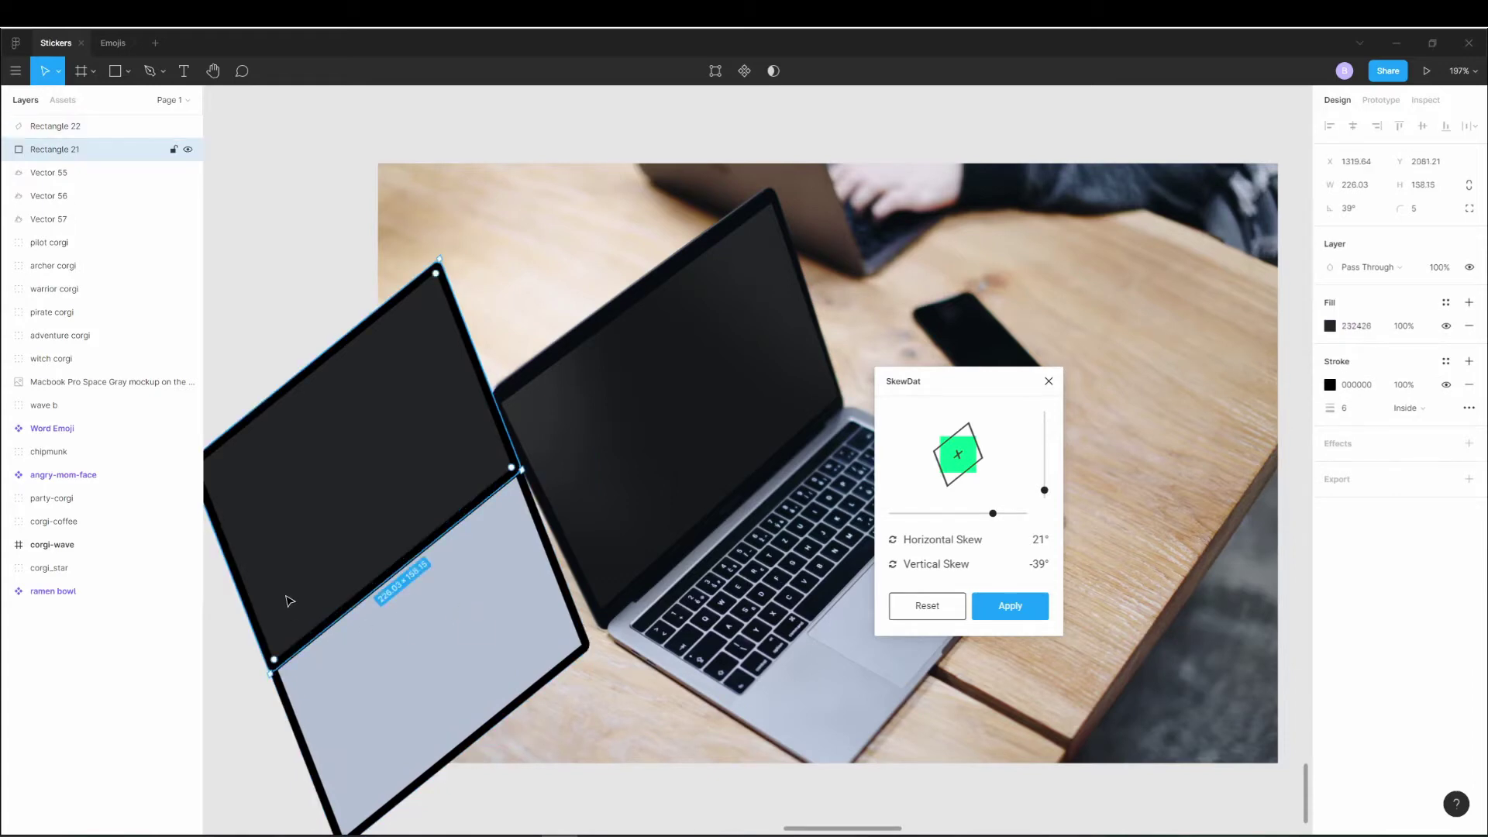
Duplicate the screen into a flat keyboard panel above the base with a 2 px outline.
{"action": "key", "text": "ctrl+d"}
{"action": "left_click_drag", "start_coordinate": [295, 602], "coordinate": [325, 680]}
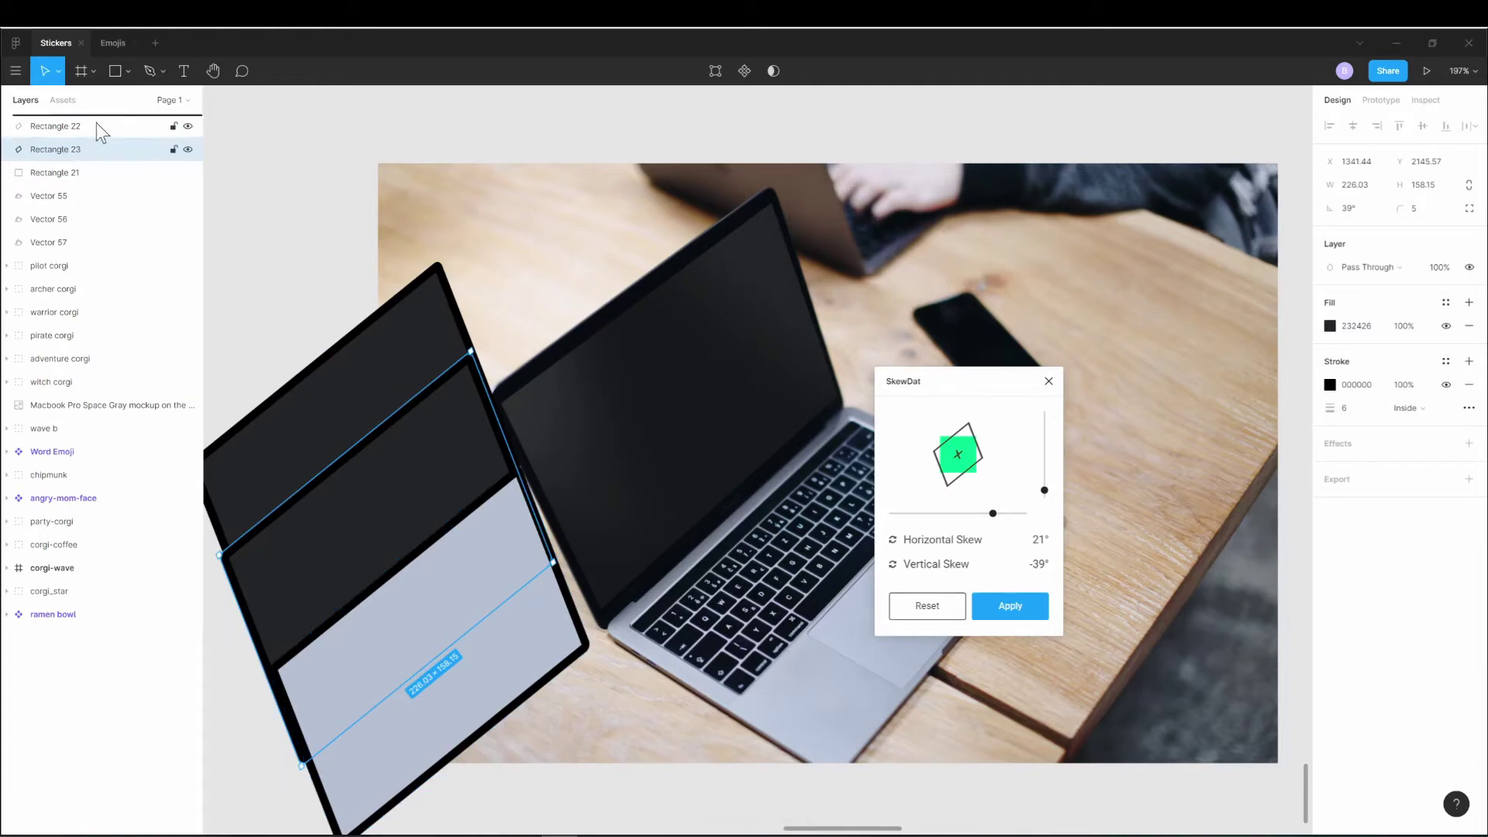
{"action": "left_click_drag", "start_coordinate": [98, 131], "coordinate": [100, 122]}
{"action": "left_click_drag", "start_coordinate": [470, 349], "coordinate": [469, 438]}
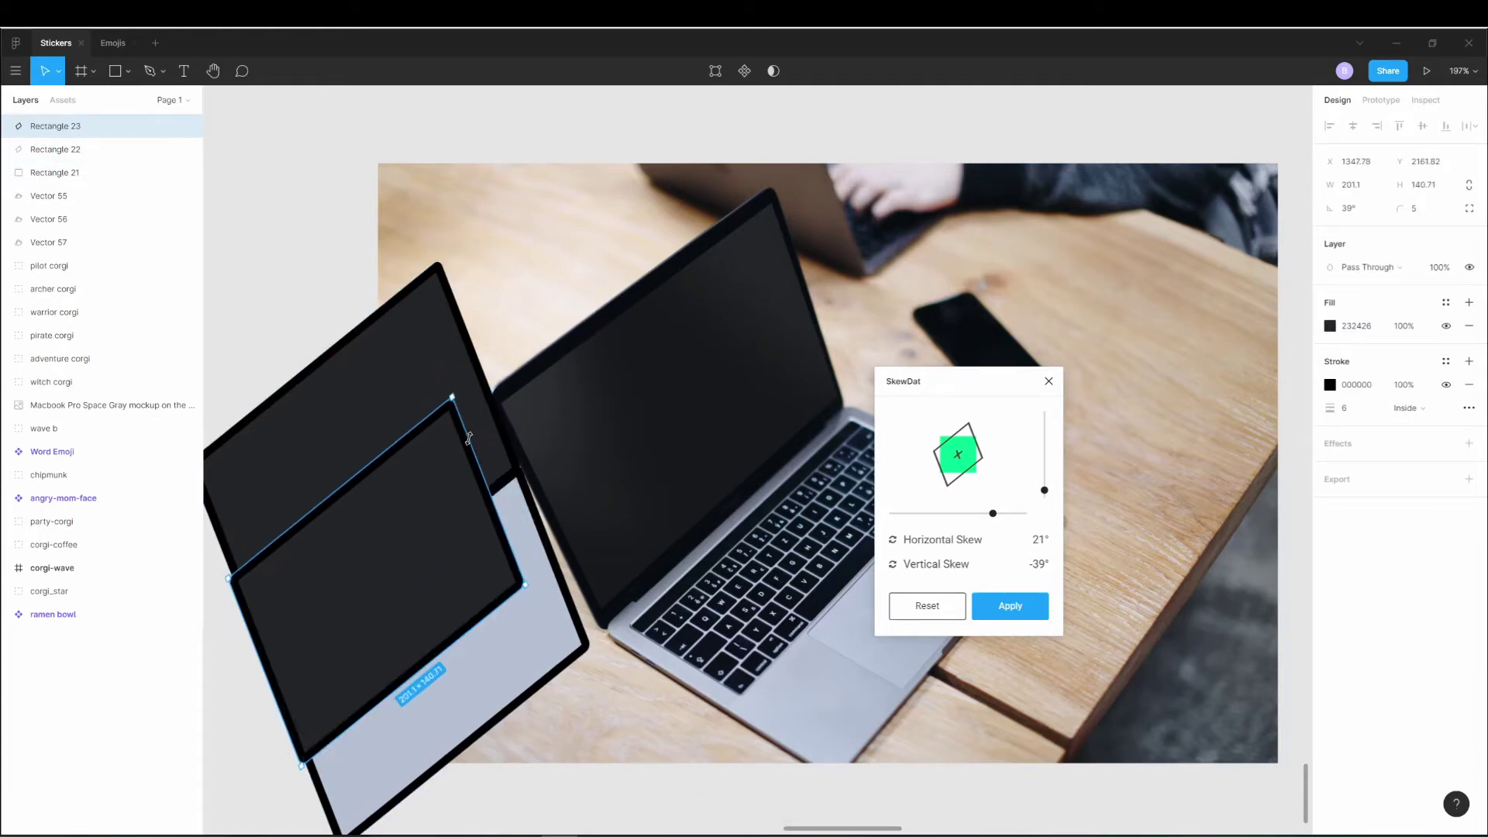
{"action": "left_click_drag", "start_coordinate": [428, 527], "coordinate": [459, 543]}
{"action": "left_click_drag", "start_coordinate": [391, 496], "coordinate": [407, 574]}
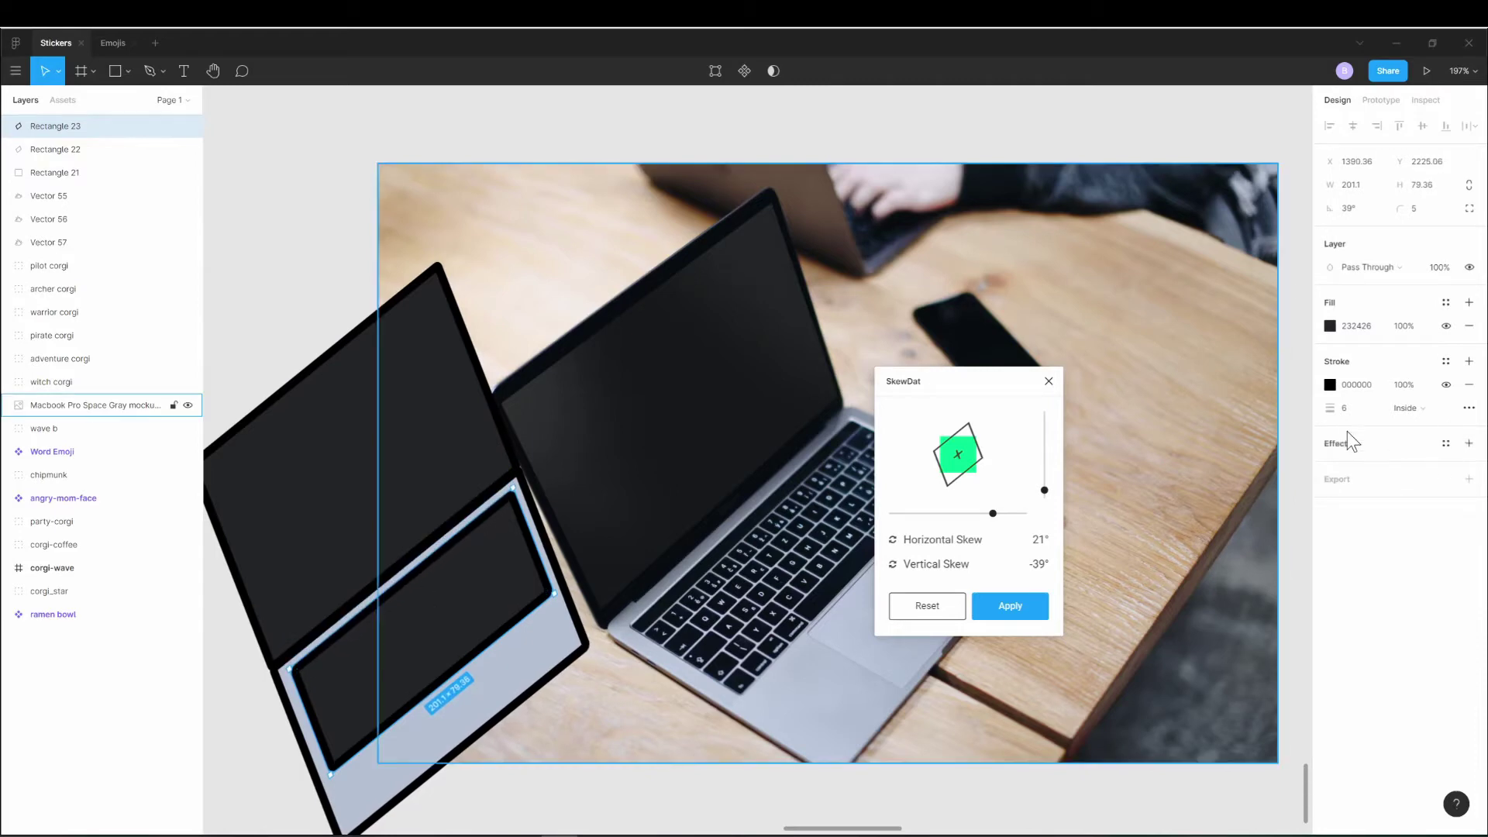
{"action": "type", "text": "2"}
{"action": "key", "text": "Return"}
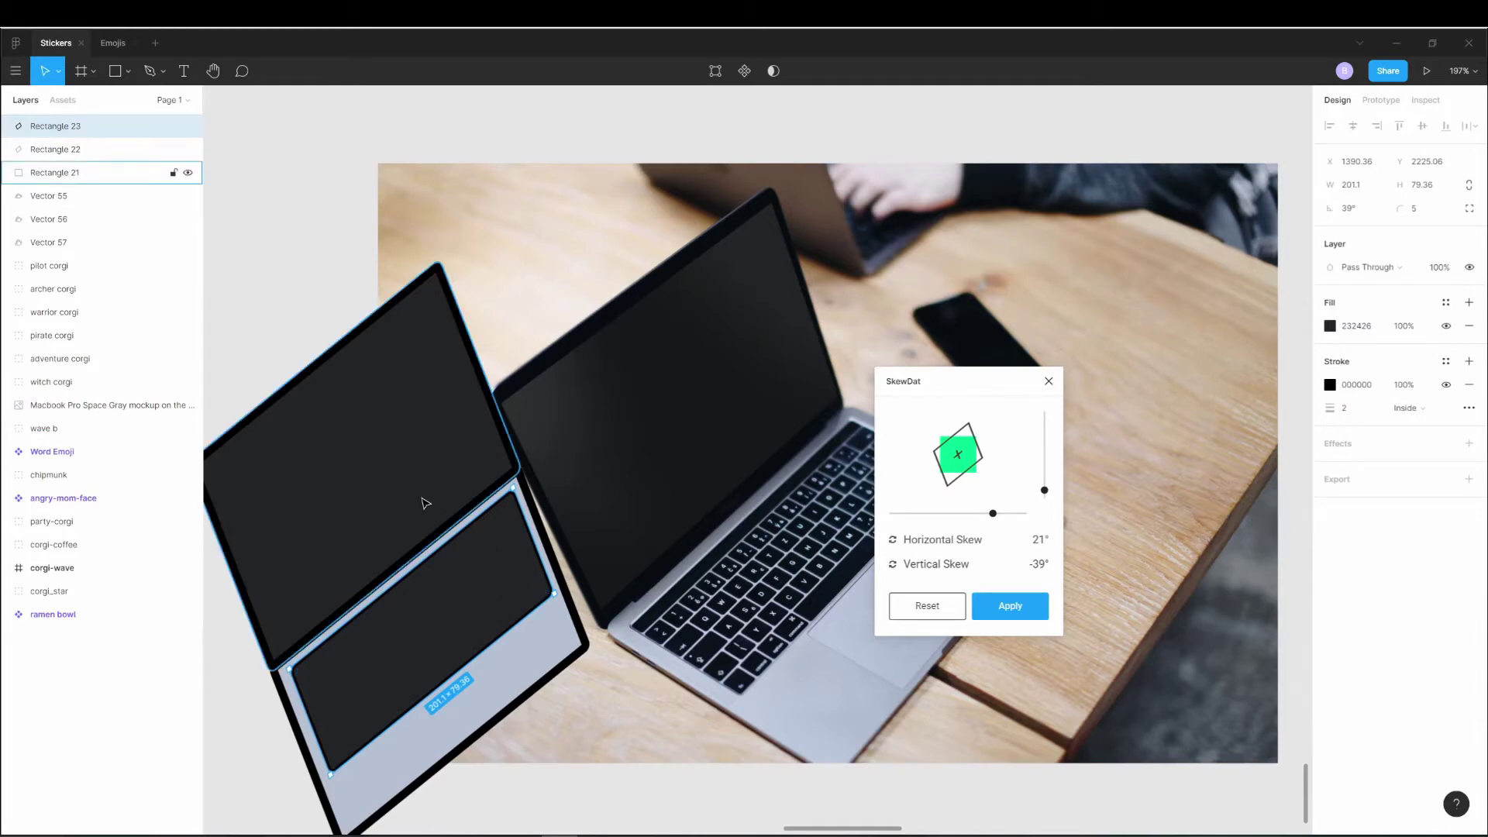
Apply the SkewDat settings, move the reference photo right, and copy the keyboard panel.
{"action": "left_click", "coordinate": [1028, 609]}
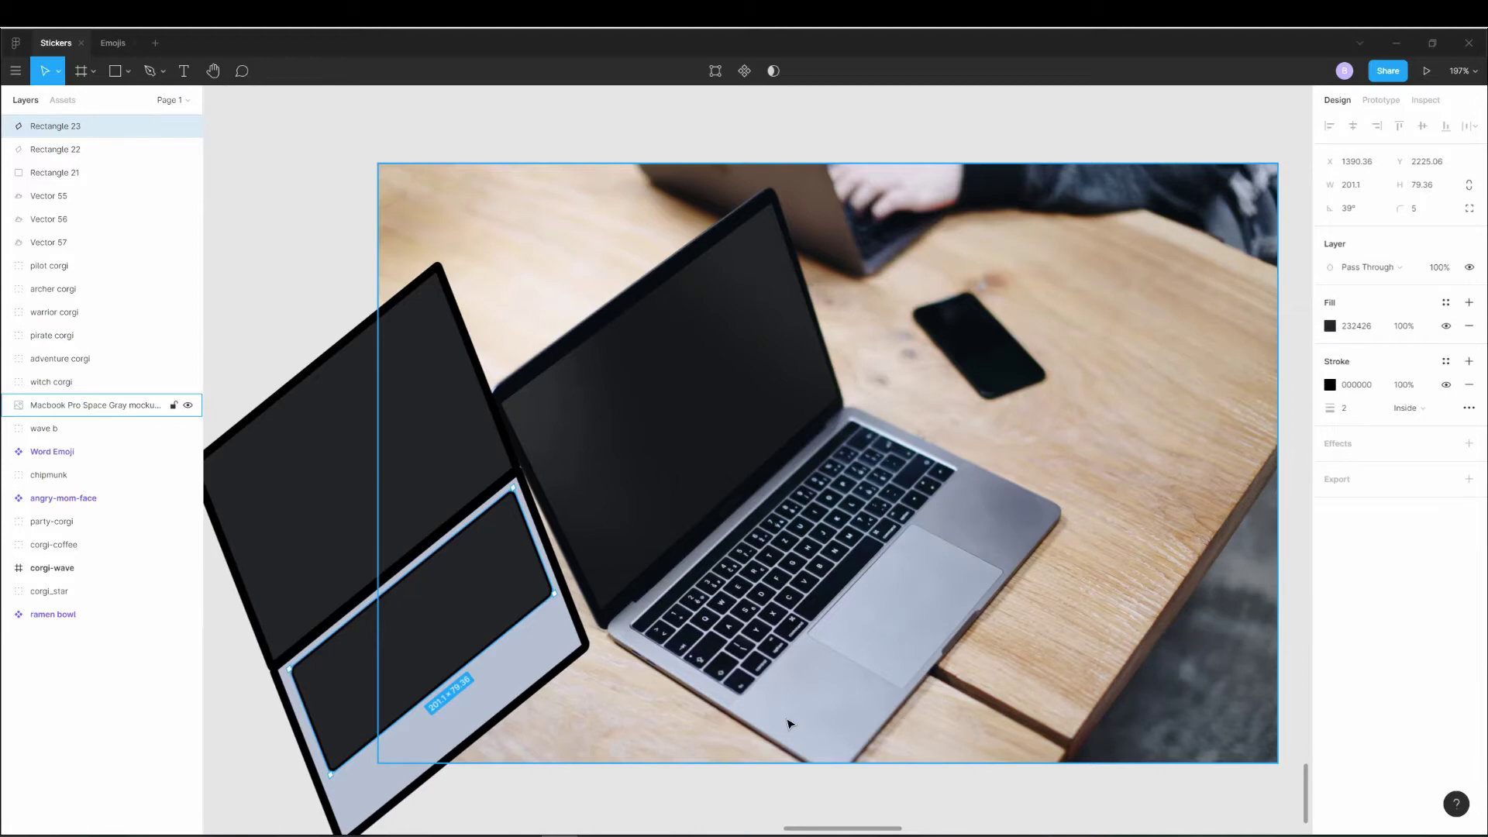
{"action": "left_click_drag", "start_coordinate": [788, 724], "coordinate": [981, 720]}
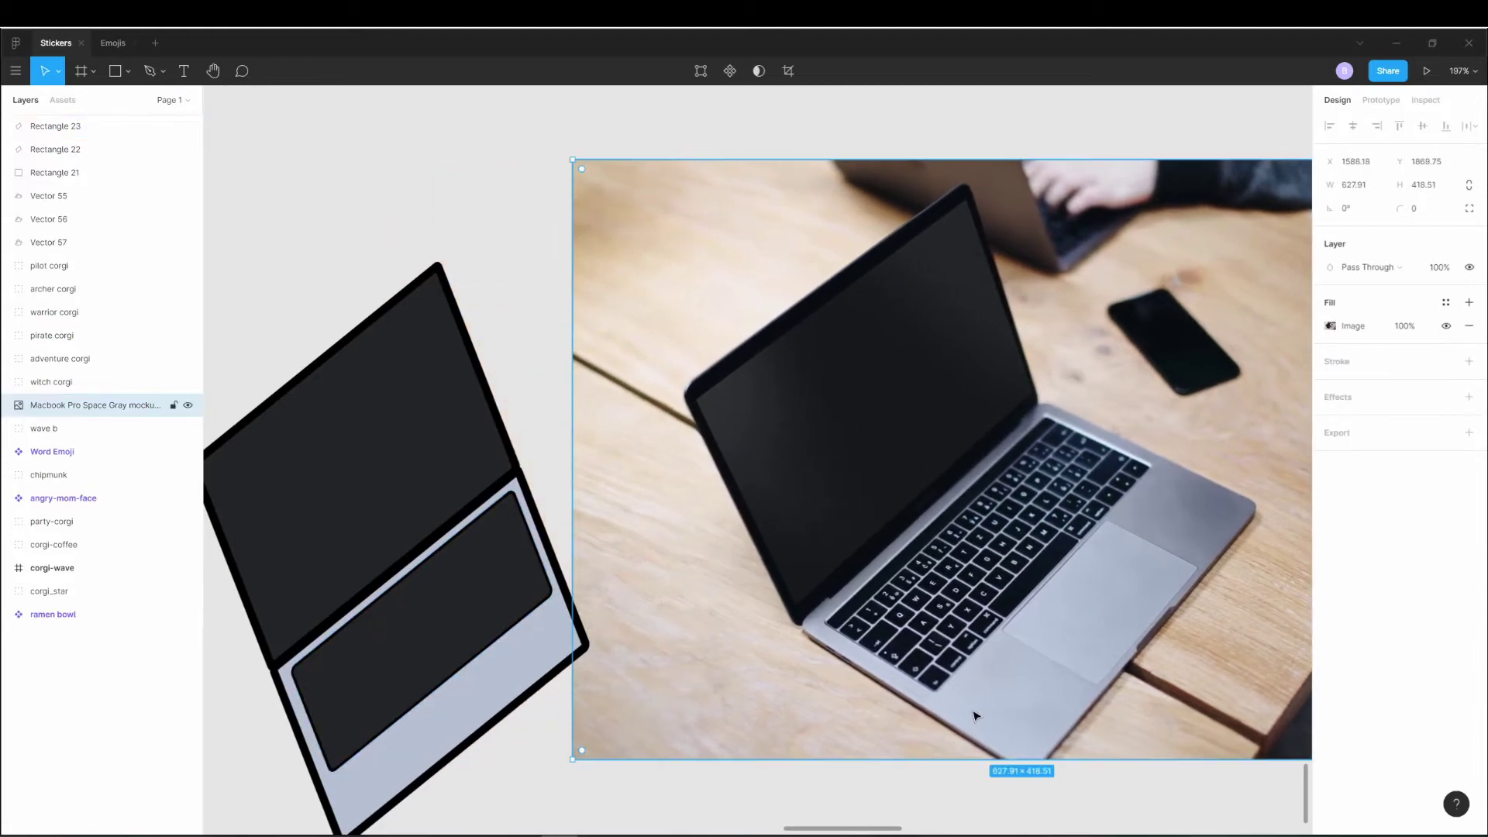
{"action": "left_click", "coordinate": [440, 677]}
{"action": "right_click", "coordinate": [431, 675]}
Paste the keyboard panel copy and resize it into a small trackpad lower on the base.
{"action": "key", "text": "ctrl+v"}
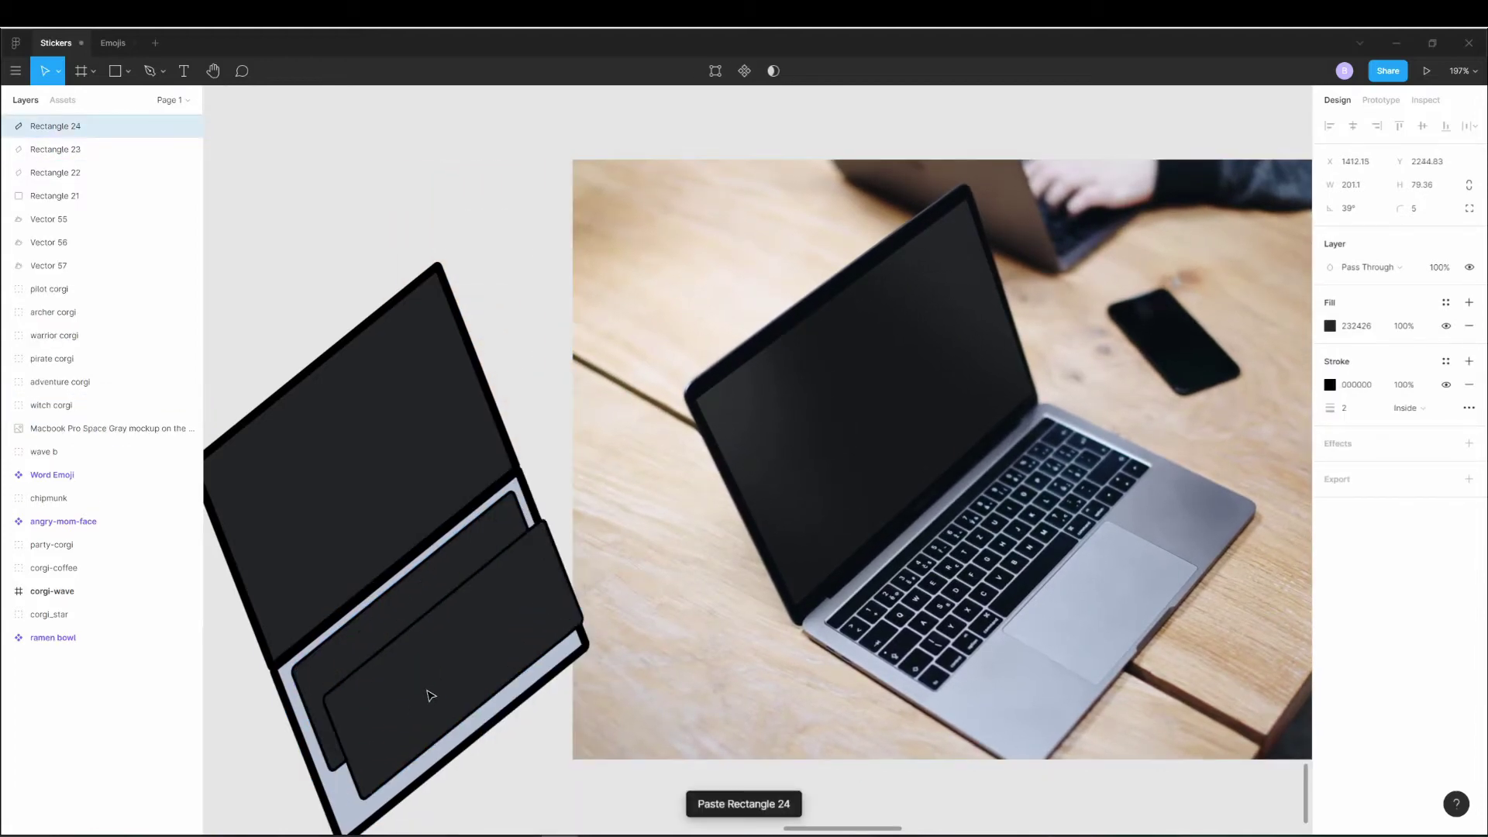
{"action": "left_click_drag", "start_coordinate": [431, 695], "coordinate": [435, 731]}
{"action": "mouse_move", "coordinate": [572, 613]}
{"action": "left_mouse_down"}
{"action": "mouse_move", "coordinate": [422, 725]}
{"action": "mouse_move", "coordinate": [373, 735]}
{"action": "left_mouse_up"}
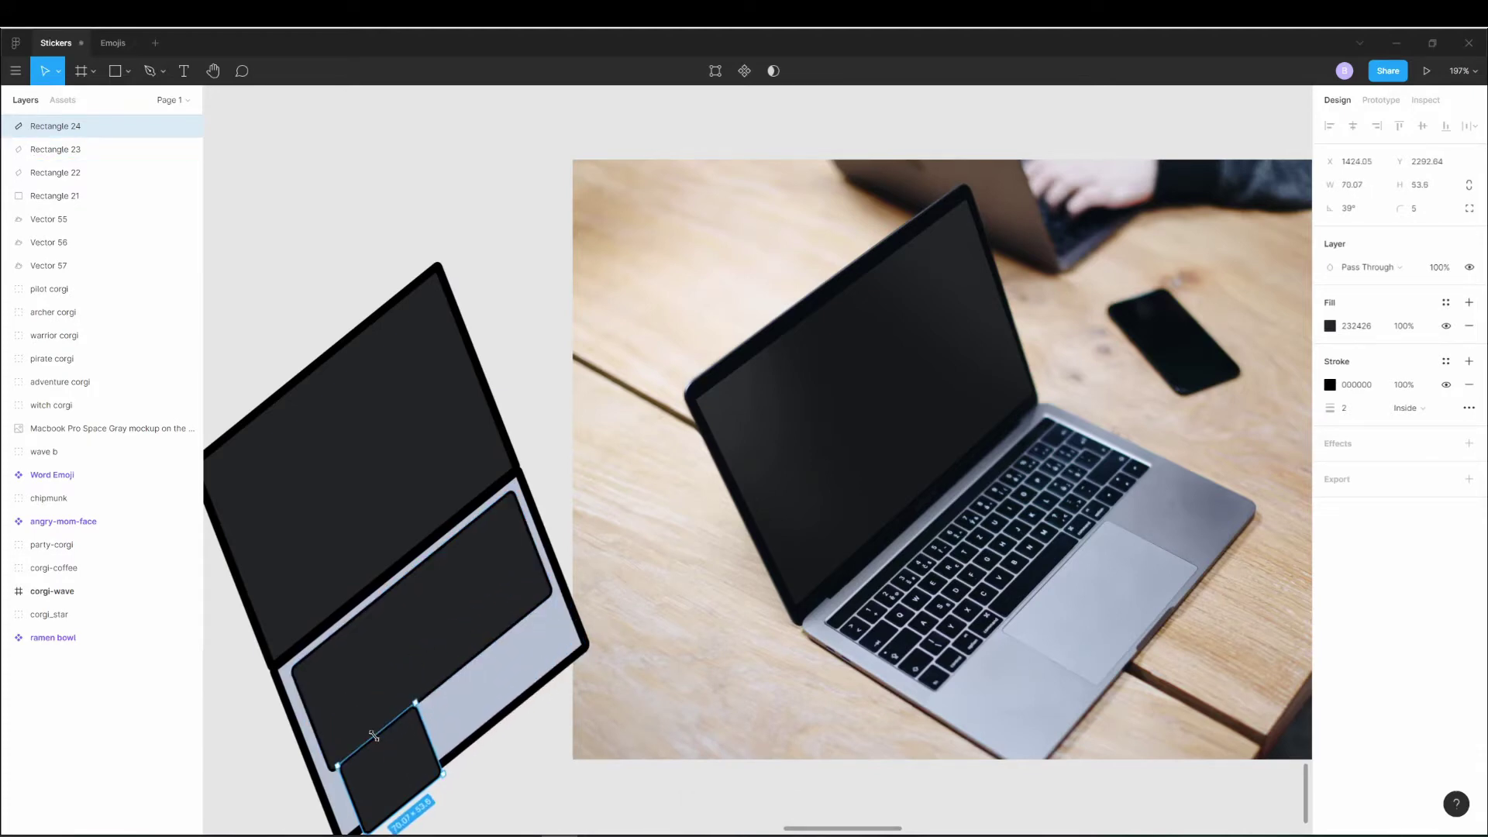
{"action": "left_click_drag", "start_coordinate": [401, 803], "coordinate": [468, 722]}
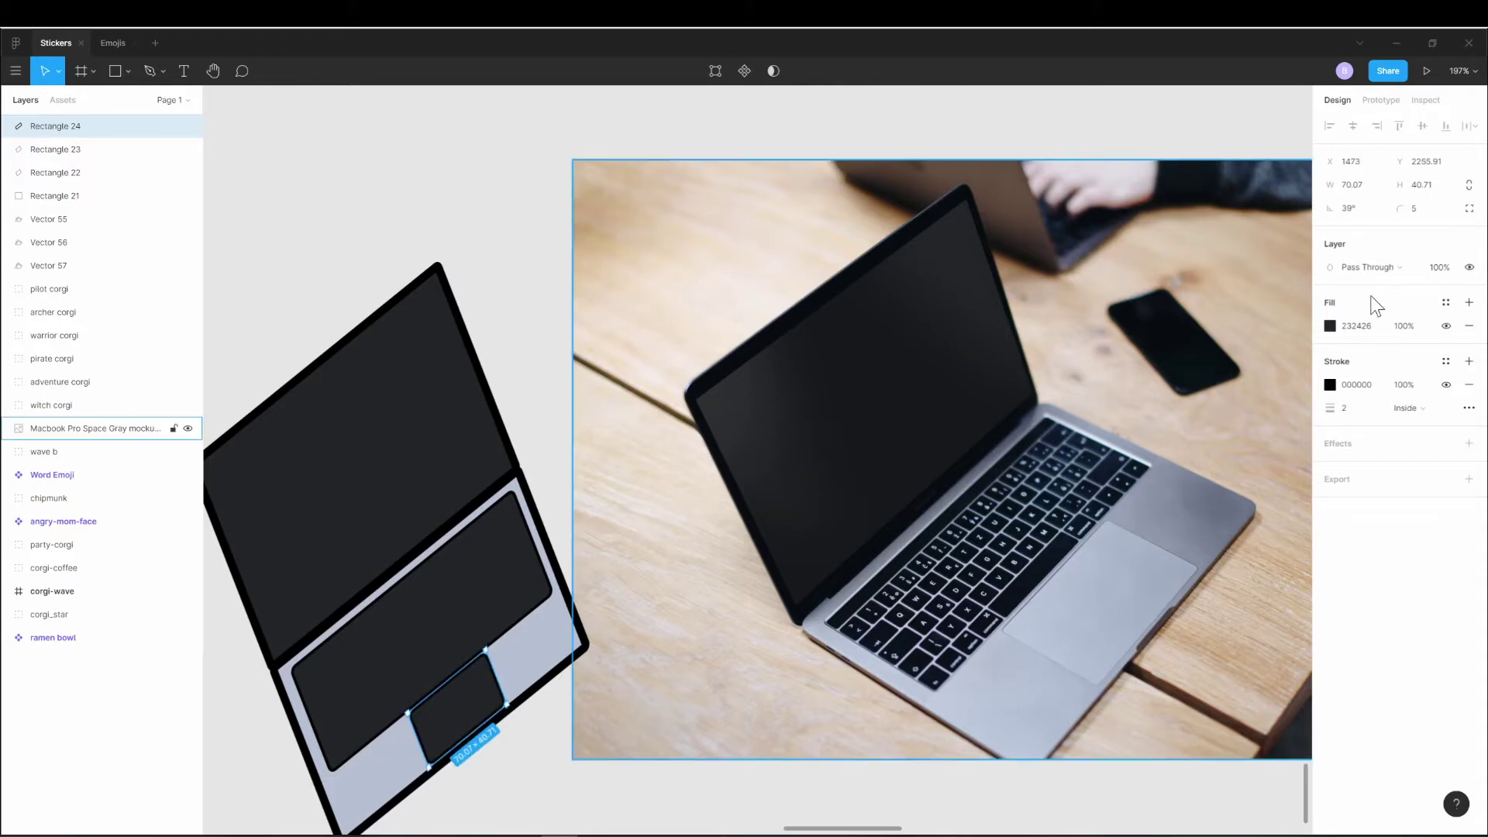
Eyedrop the photo's trackpad grey: fill ACB9CC and outline ADB5CC on the trackpad.
{"action": "left_click", "coordinate": [1329, 326]}
{"action": "left_click", "coordinate": [1159, 545]}
{"action": "left_click", "coordinate": [1118, 566]}
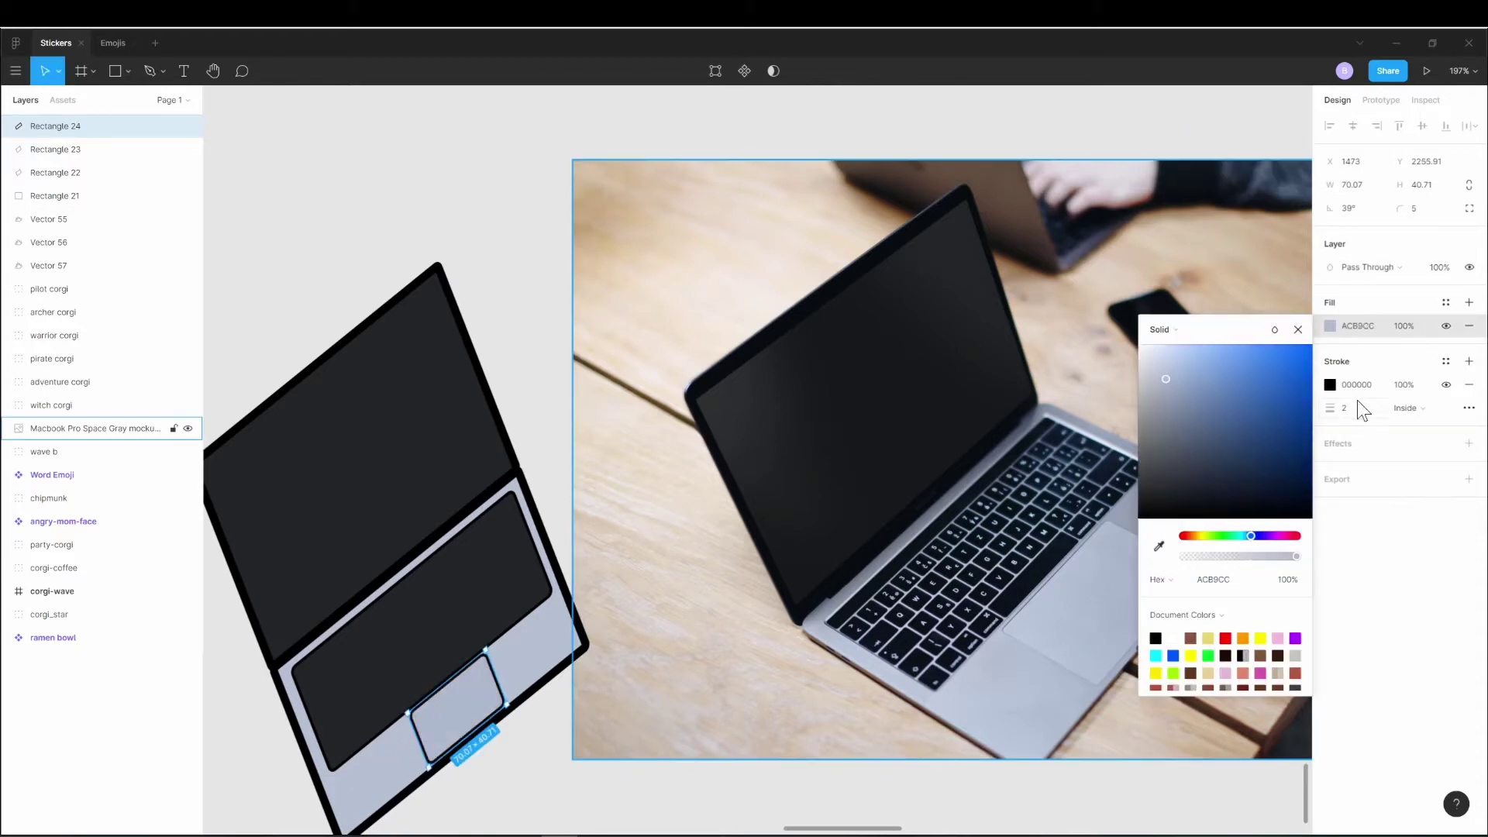
{"action": "left_click", "coordinate": [1330, 386]}
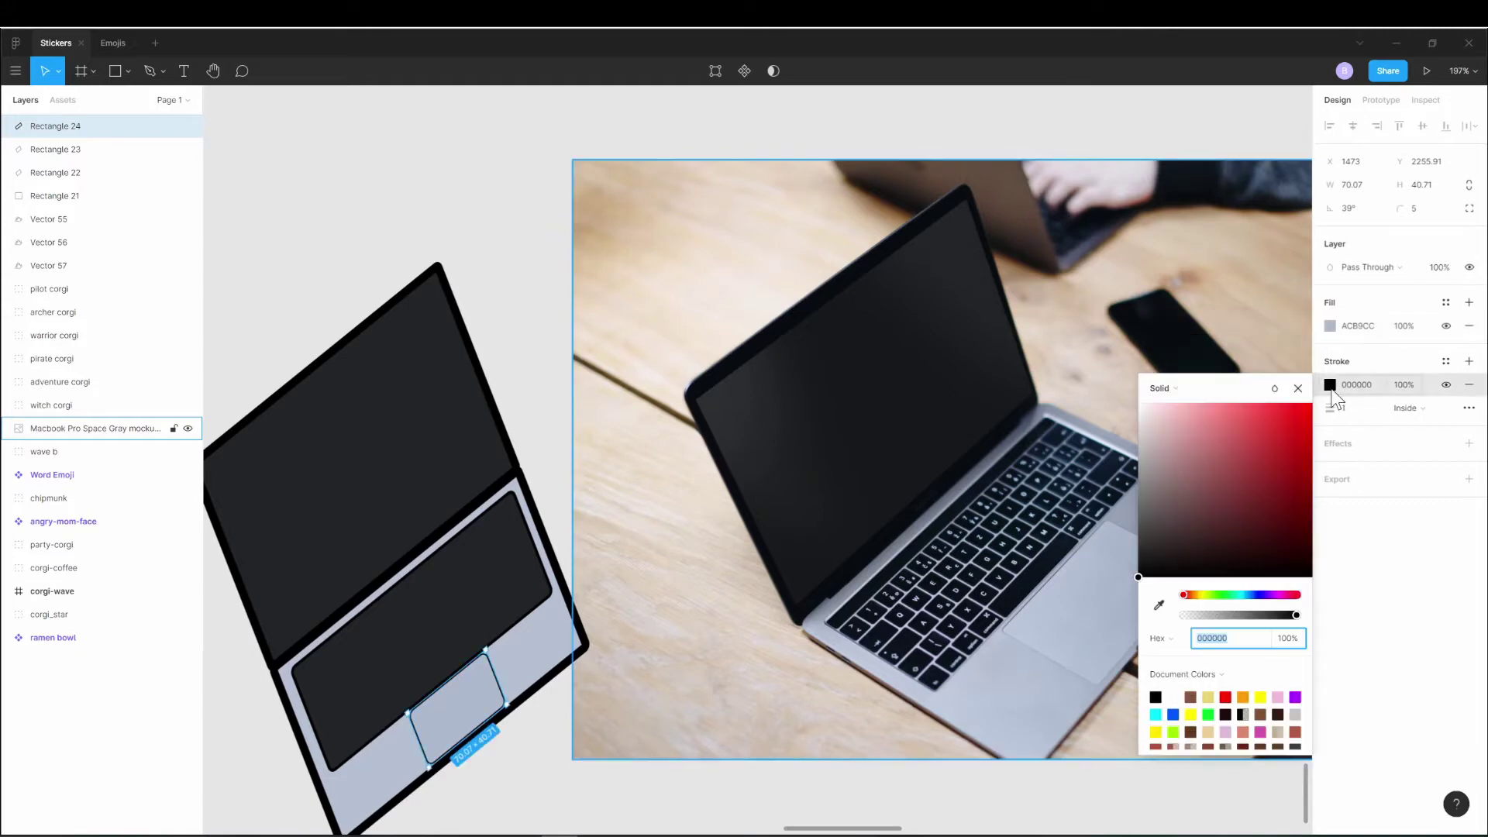
{"action": "left_click", "coordinate": [1160, 605]}
{"action": "left_click", "coordinate": [1039, 647]}
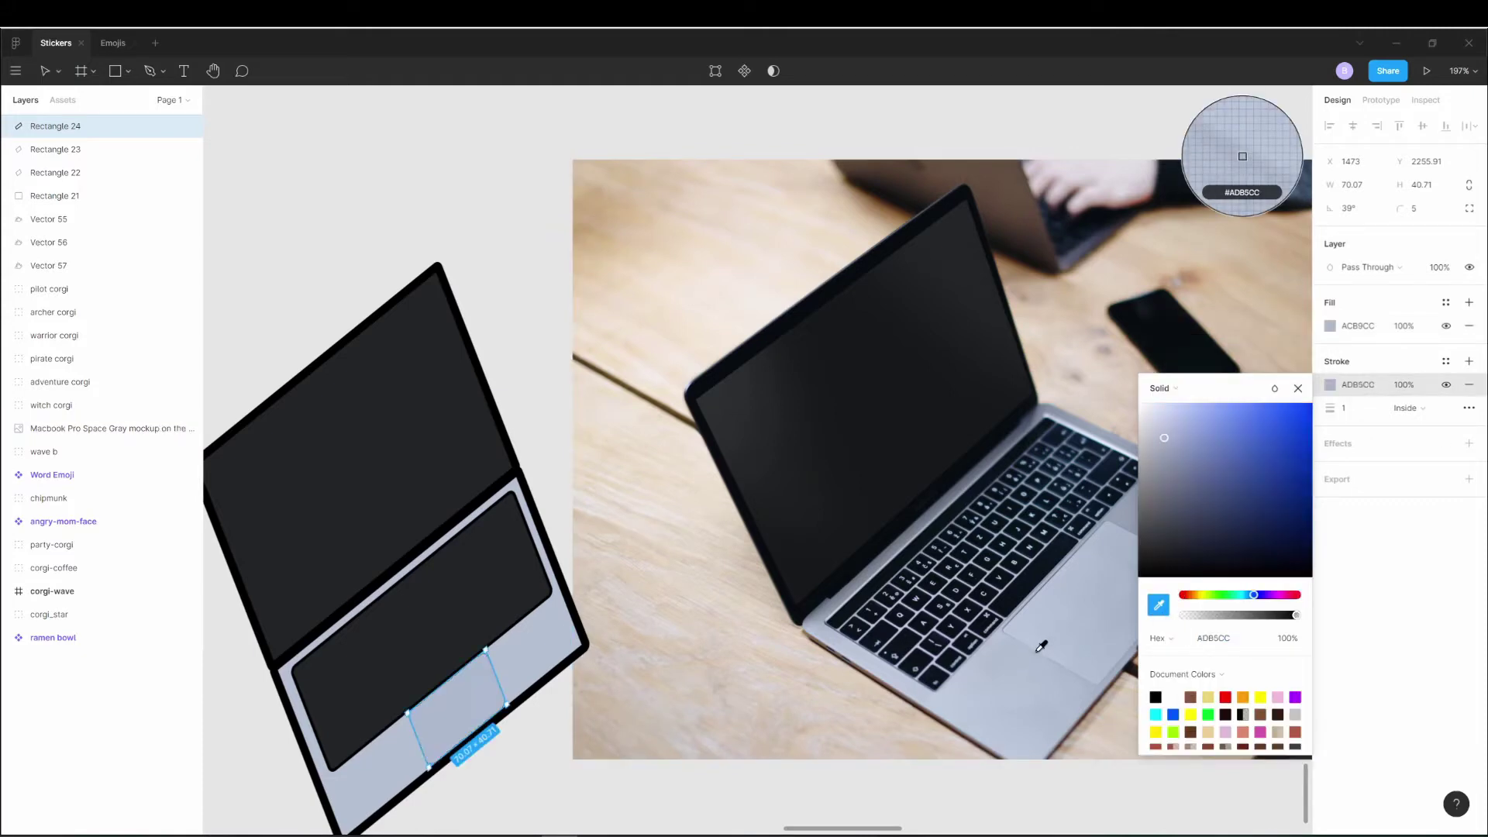
{"action": "left_click", "coordinate": [496, 799]}
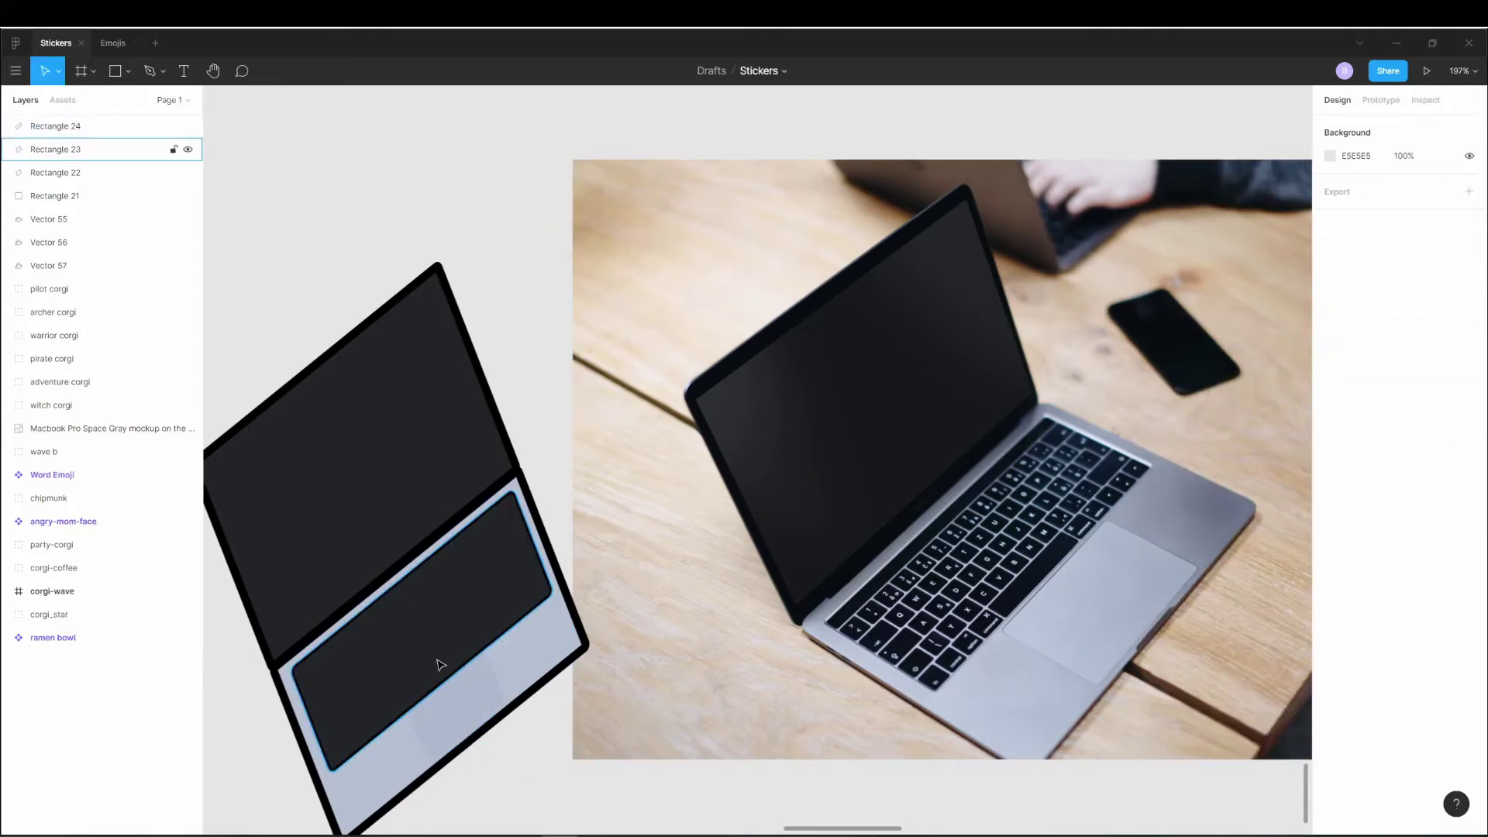
Give the keyboard panel an eyedropped ADB5CA light grey outline.
{"action": "left_click", "coordinate": [55, 149]}
{"action": "left_click", "coordinate": [1330, 384]}
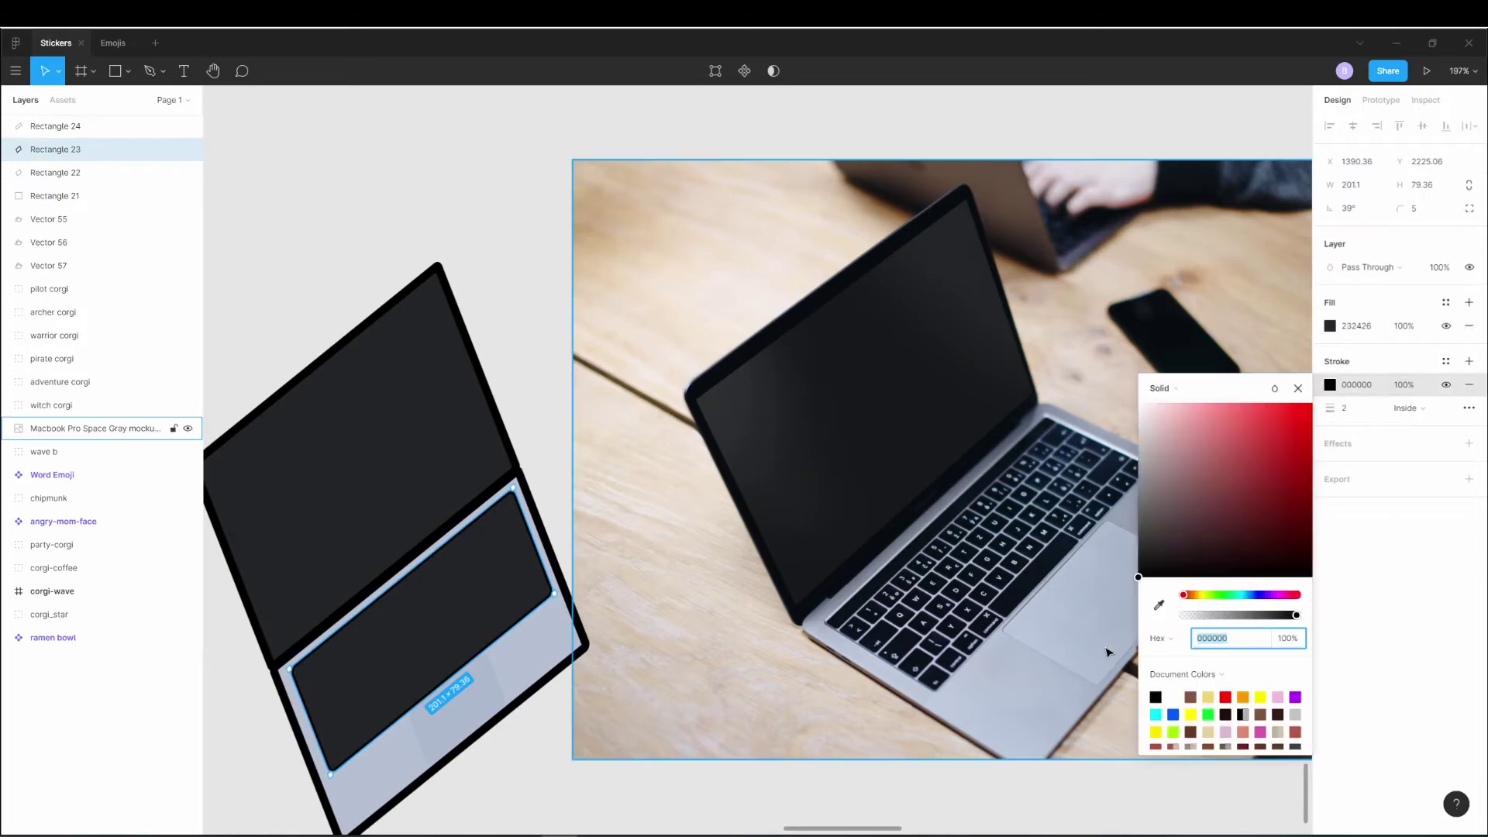
{"action": "left_click", "coordinate": [1159, 606]}
{"action": "left_click", "coordinate": [1051, 653]}
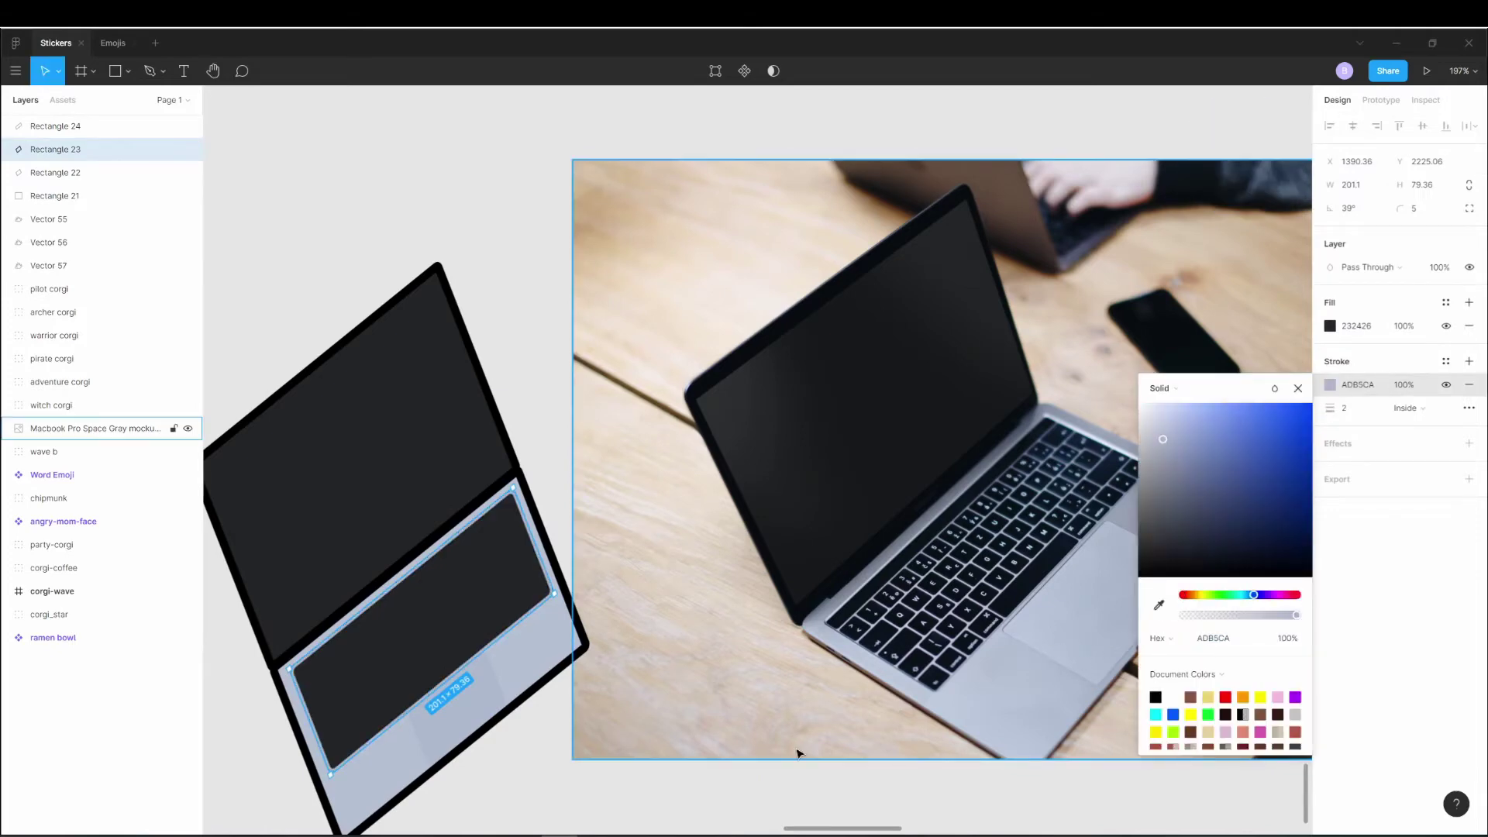
{"action": "left_click", "coordinate": [602, 811]}
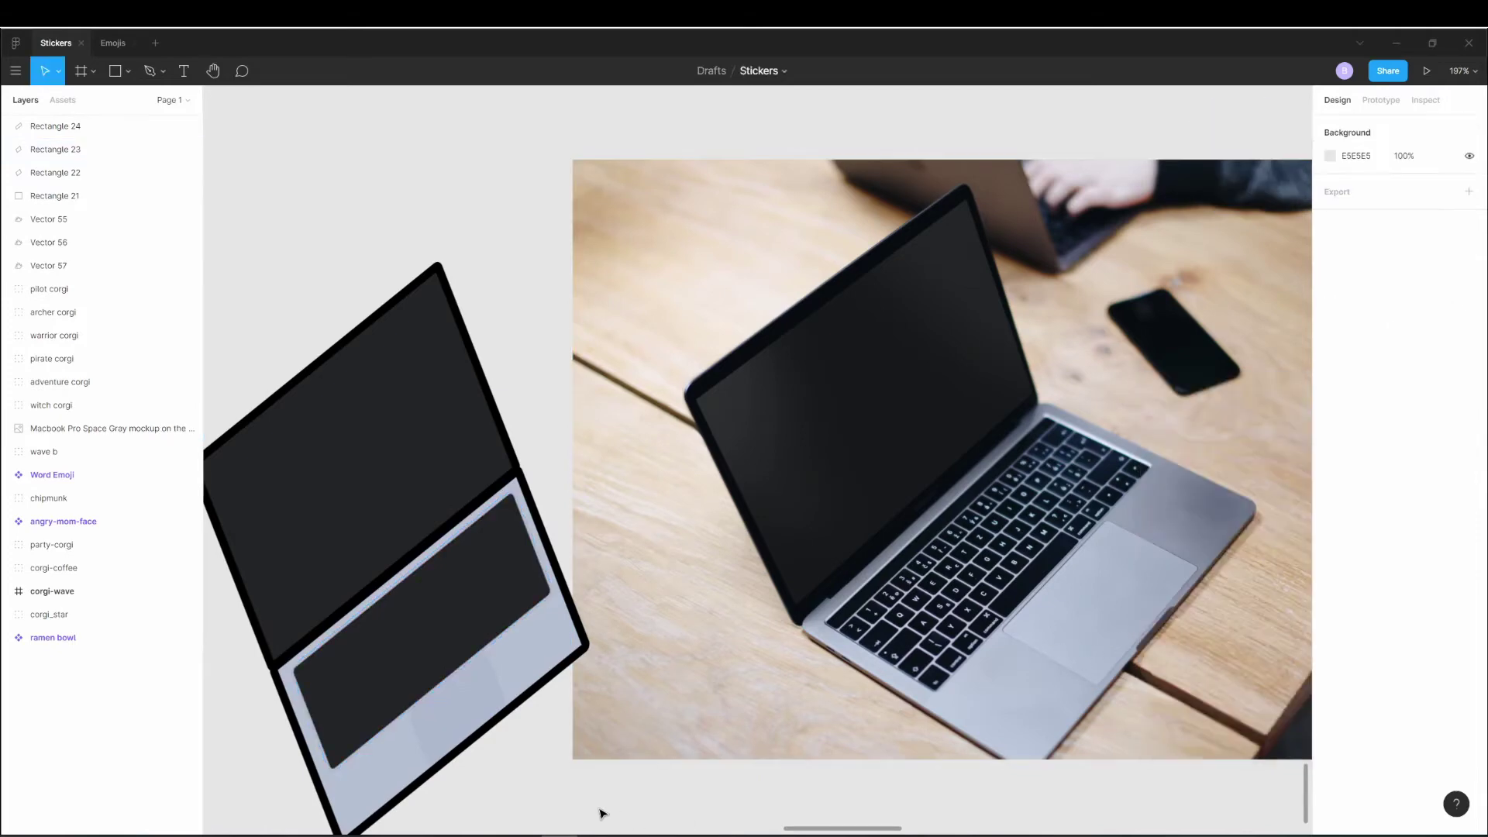
{"action": "left_click", "coordinate": [379, 671]}
Group base, trackpad and keyboard as Group 41 and place it unrotated on the photo.
{"action": "left_click_drag", "start_coordinate": [515, 787], "coordinate": [140, 807]}
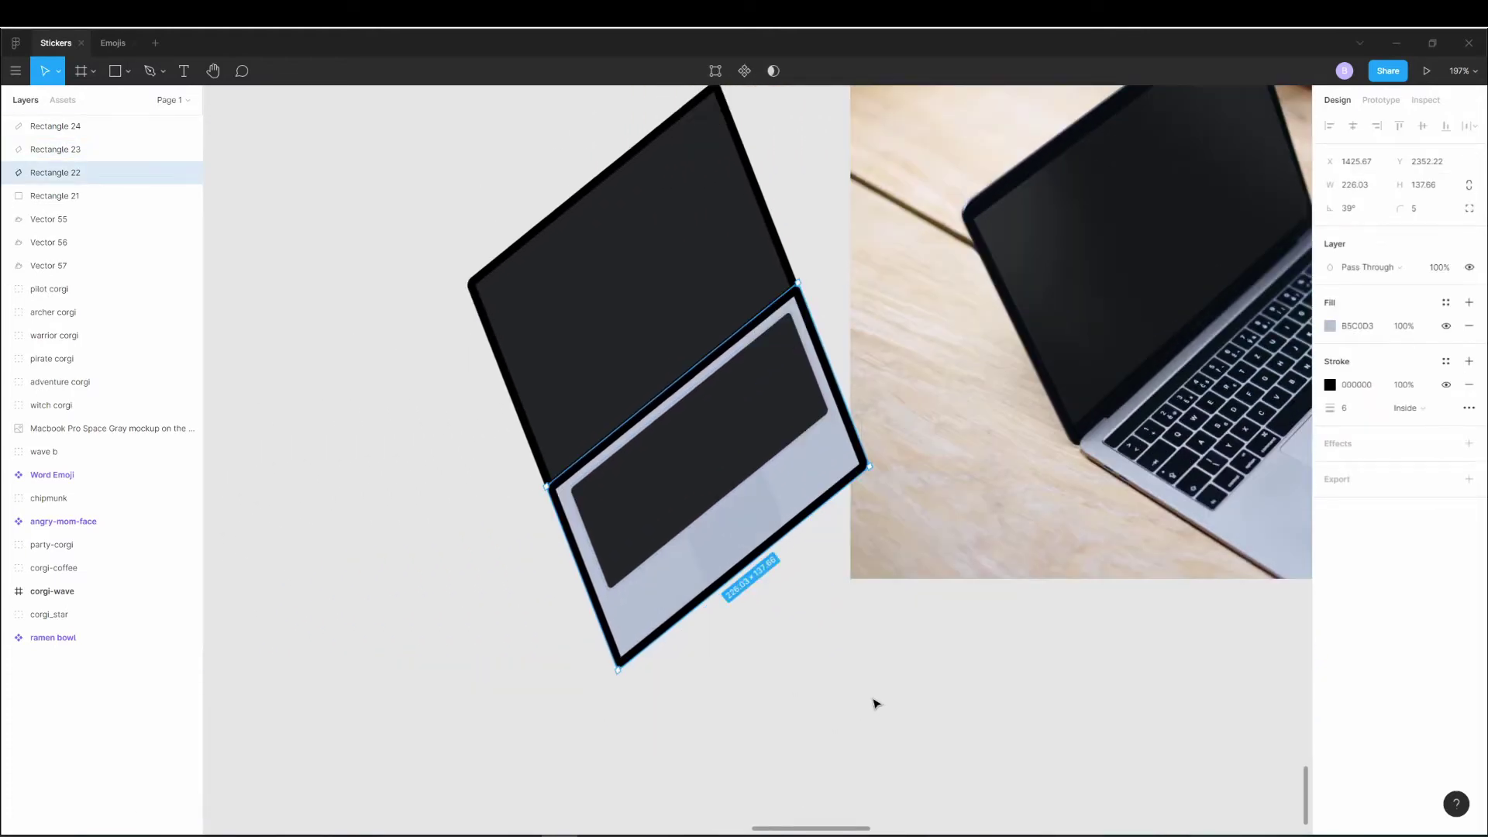
{"action": "left_click_drag", "start_coordinate": [1081, 693], "coordinate": [1328, 674]}
{"action": "scroll", "coordinate": [814, 587], "scroll_direction": "left", "scroll_amount": 3}
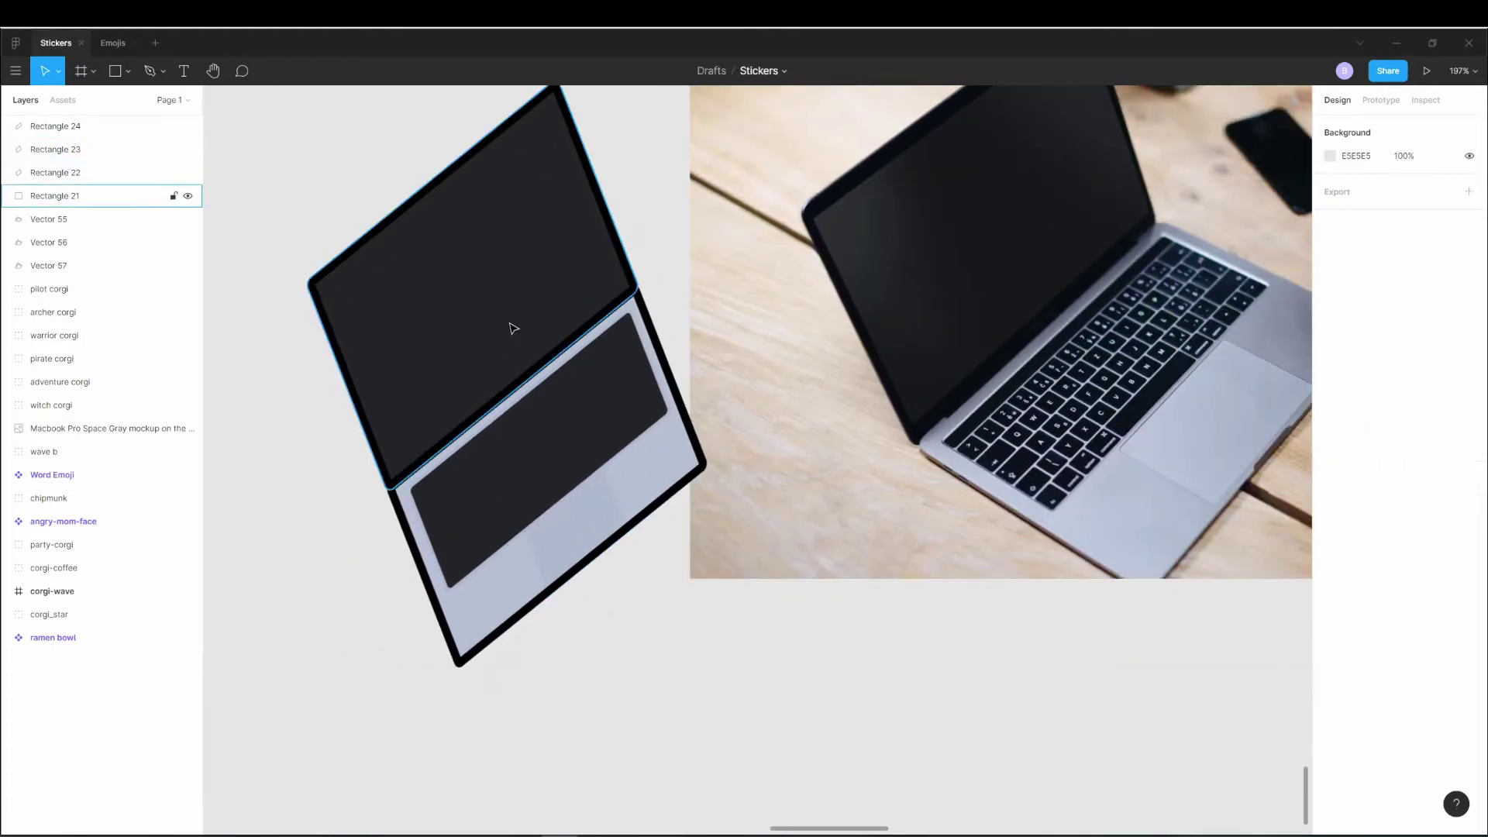
{"action": "left_click", "coordinate": [491, 606]}
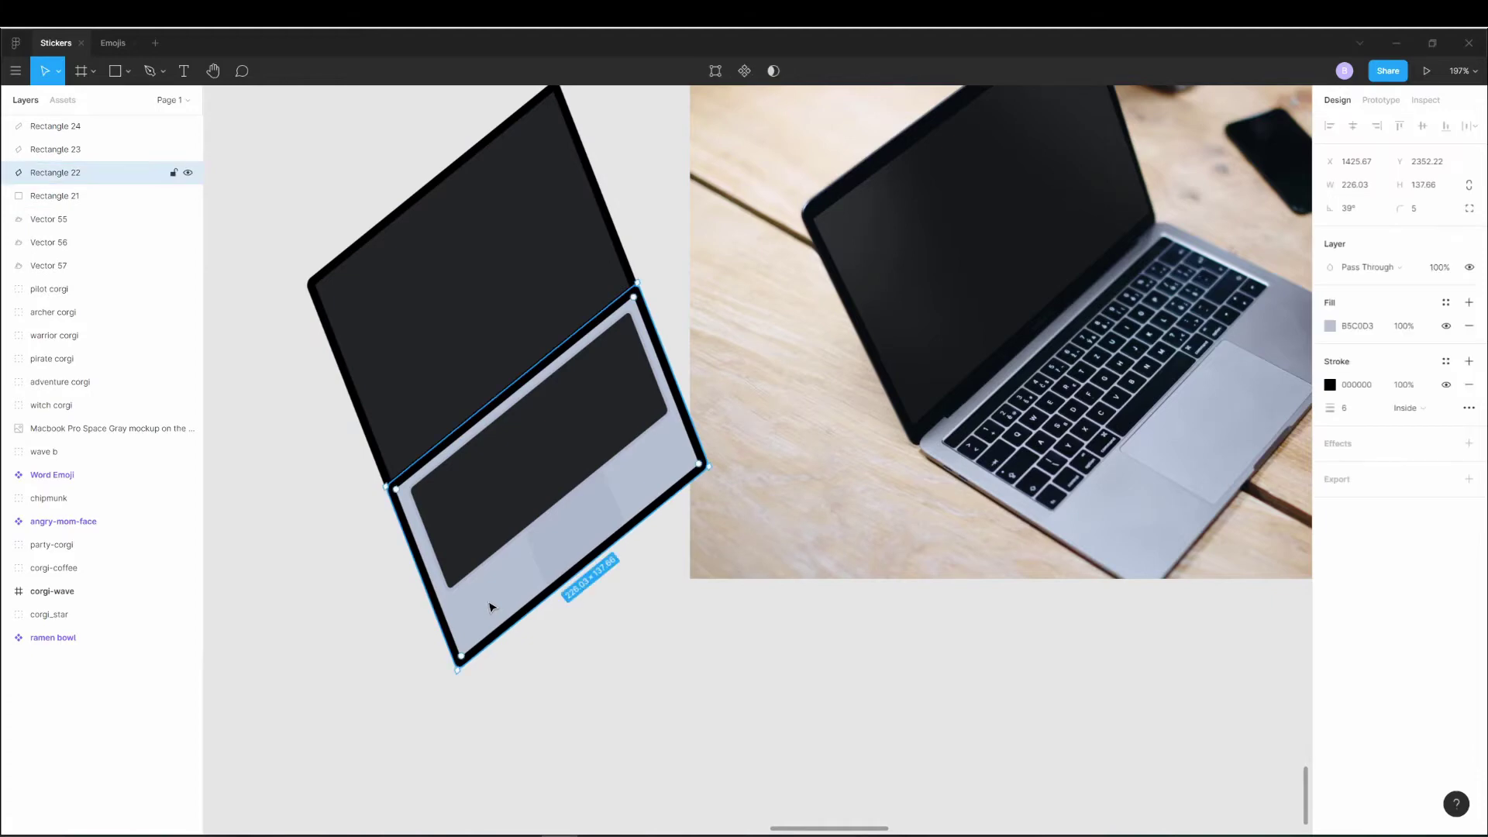
{"action": "left_click", "coordinate": [591, 524], "text": "shift"}
{"action": "left_click", "coordinate": [537, 480], "text": "shift"}
{"action": "key", "text": "ctrl+g"}
{"action": "left_click_drag", "start_coordinate": [562, 478], "coordinate": [1098, 418]}
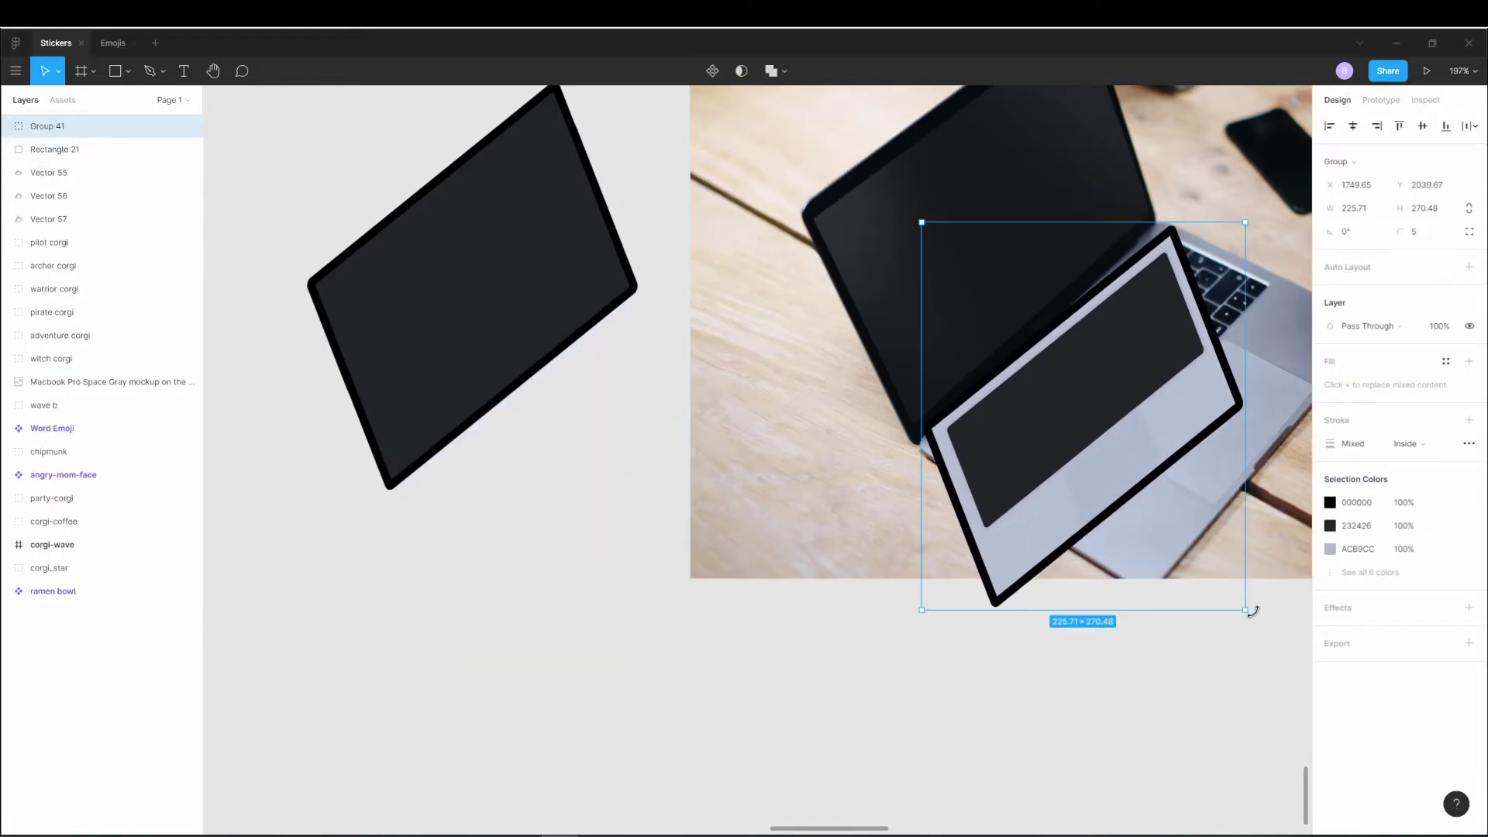
{"action": "left_click_drag", "start_coordinate": [1252, 612], "coordinate": [1264, 597]}
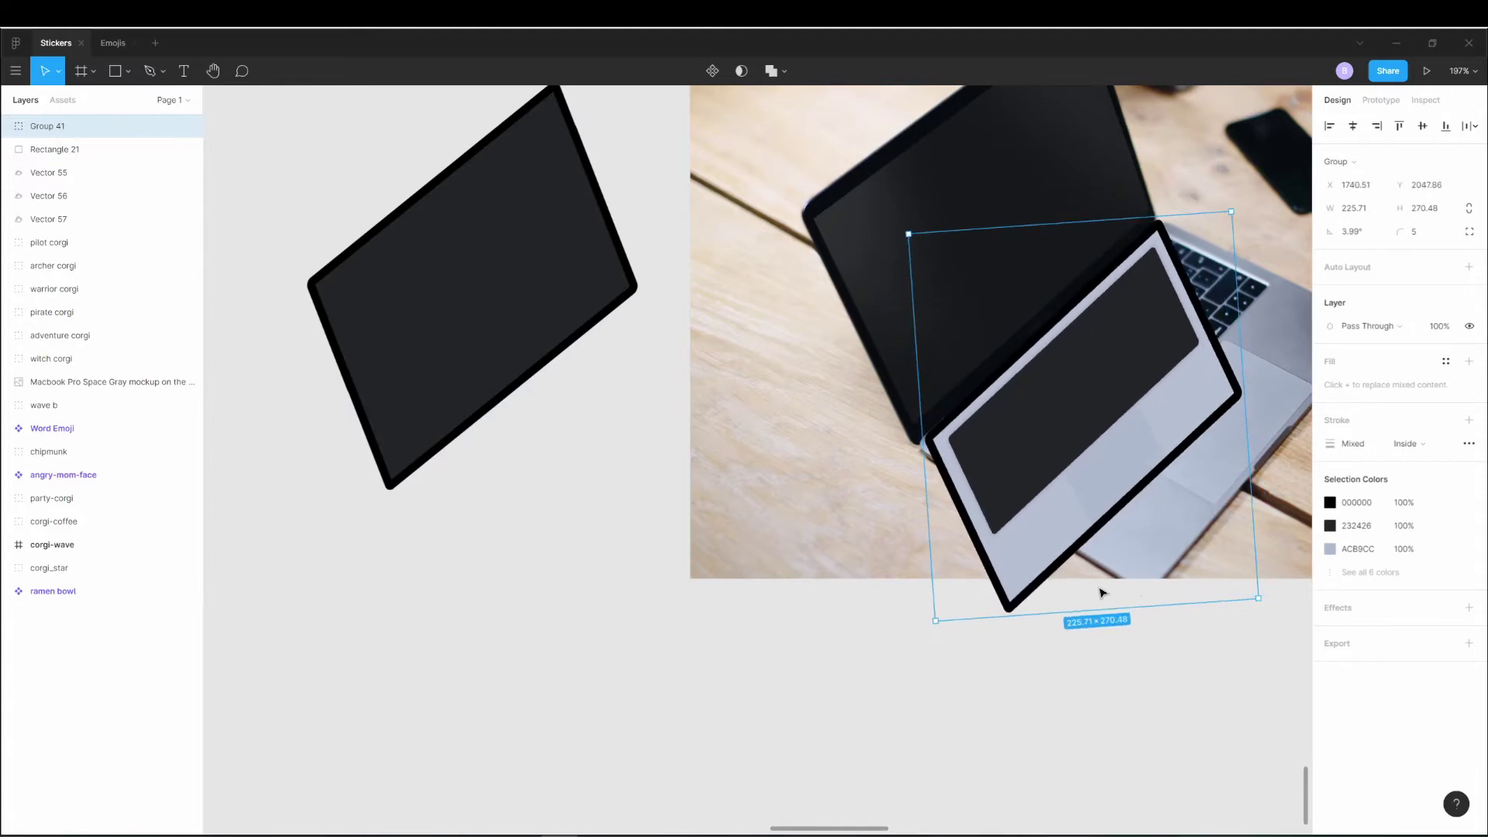
{"action": "key", "text": "ctrl+z"}
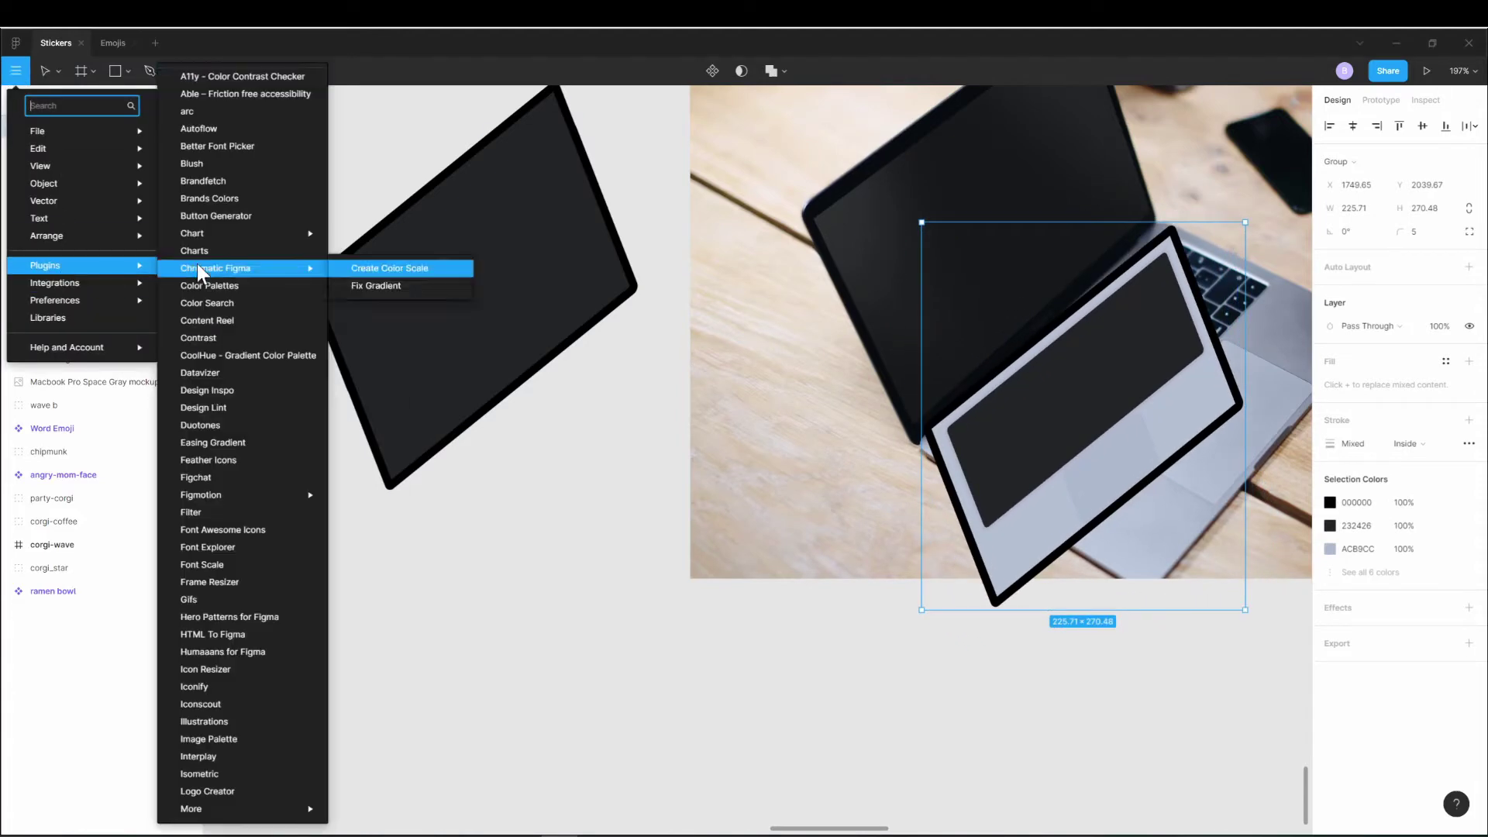
Launch the SkewDat plugin, closing Sitemap after opening it by mistake.
{"action": "left_click", "coordinate": [417, 545]}
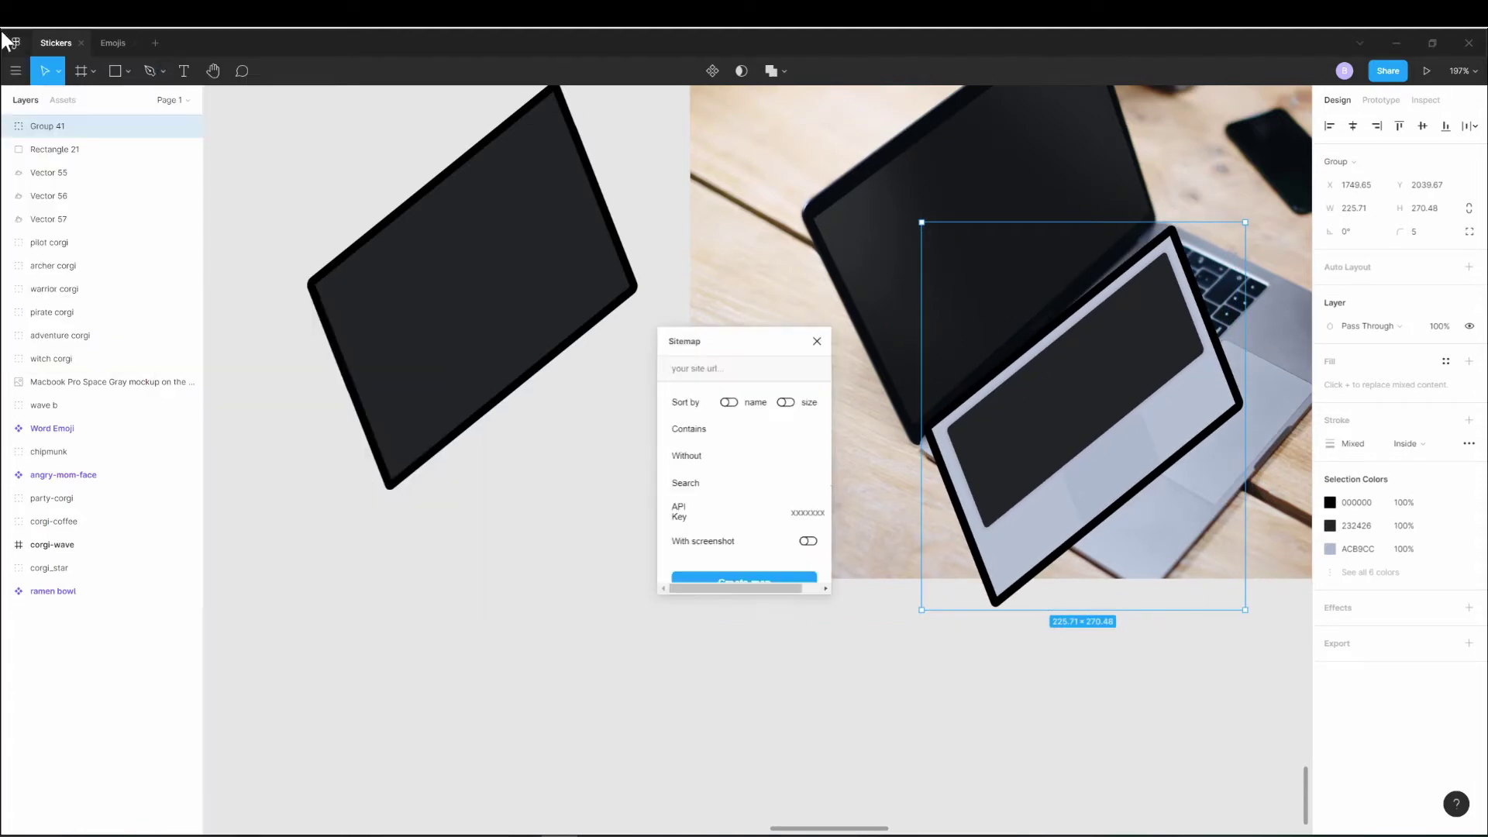
{"action": "left_click", "coordinate": [816, 341]}
{"action": "left_click", "coordinate": [16, 71]}
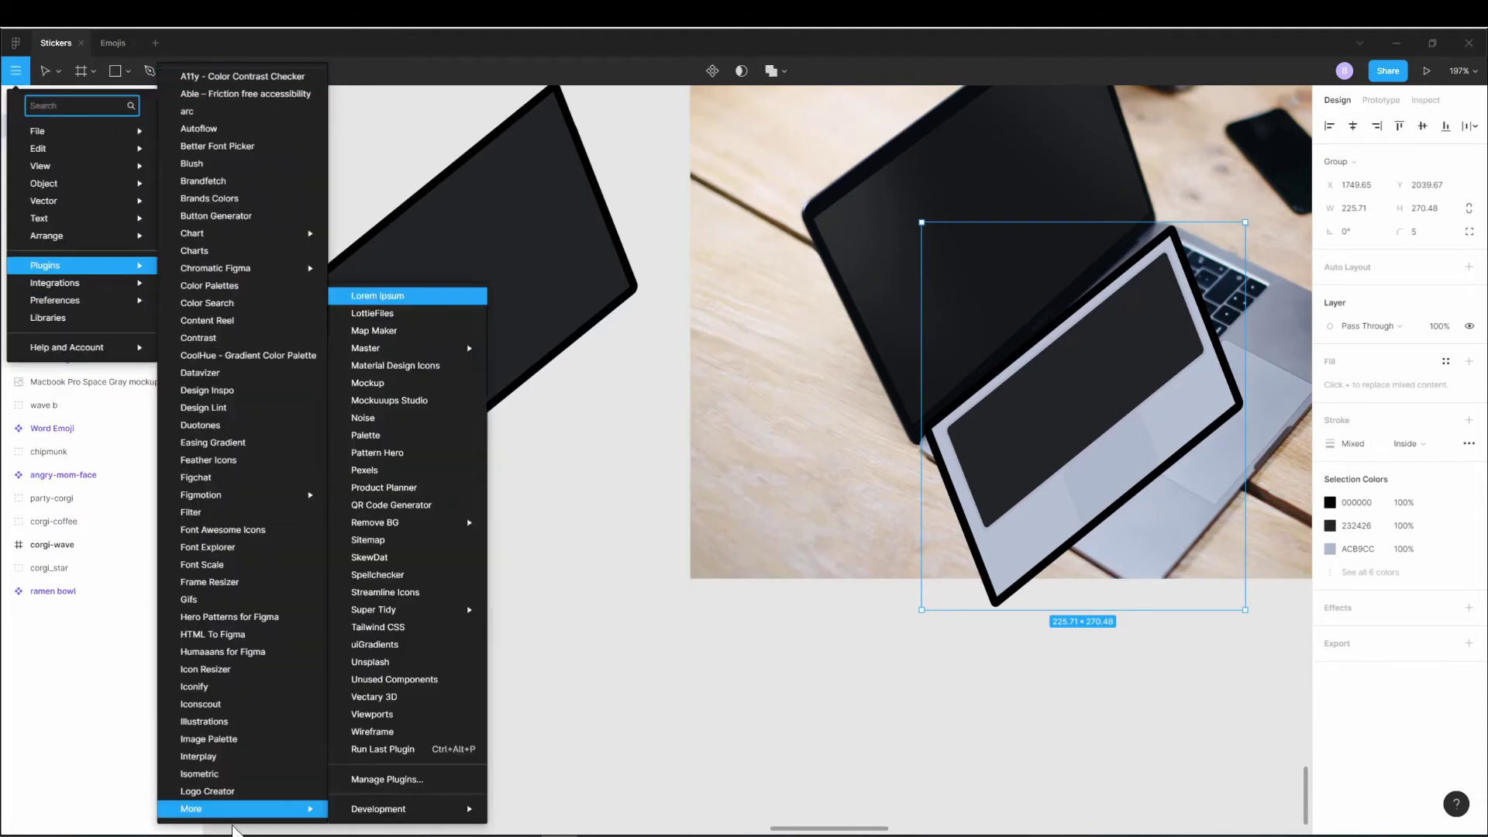
{"action": "left_click", "coordinate": [432, 560]}
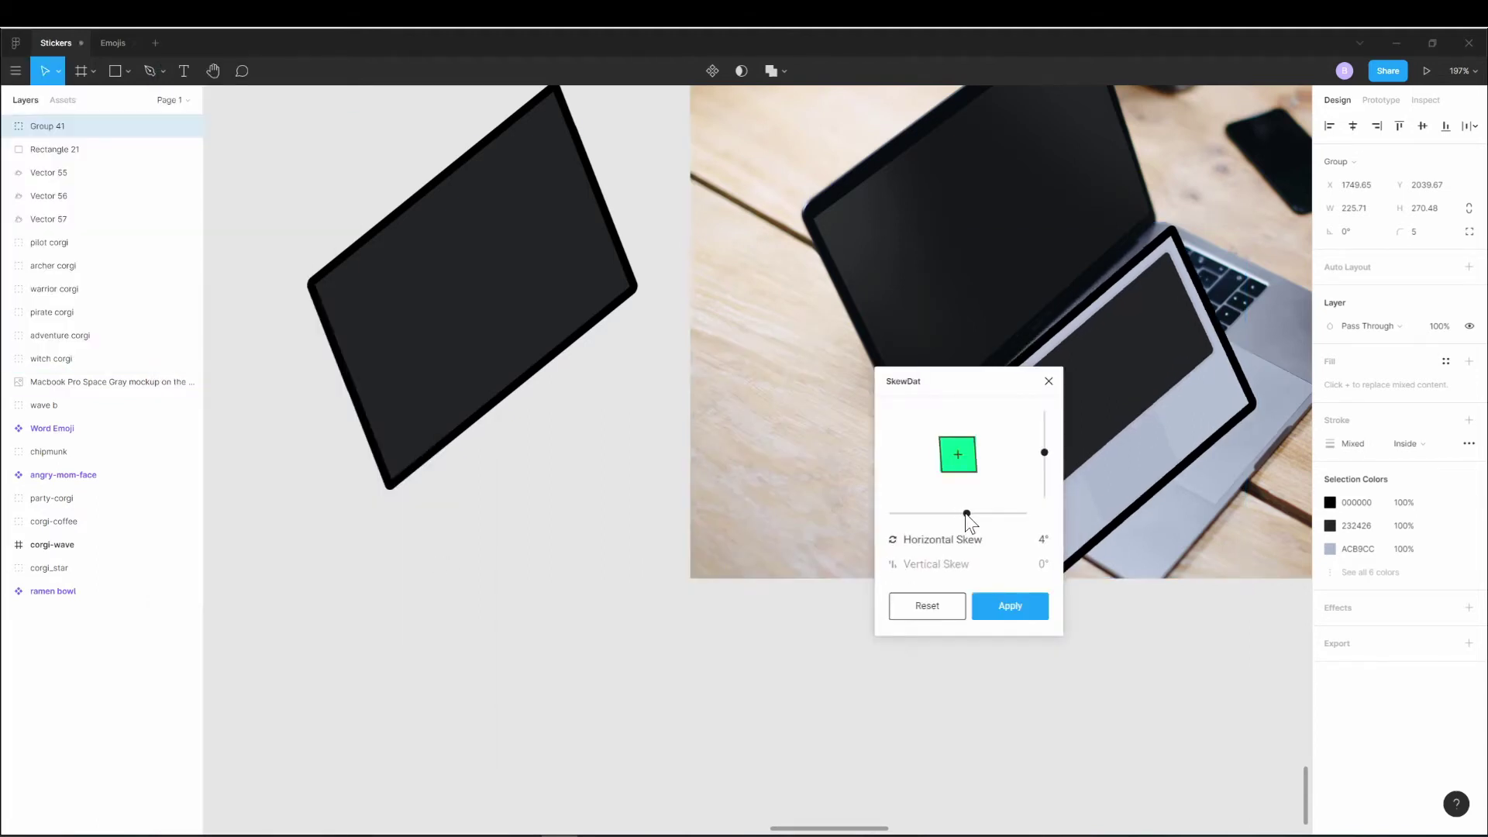
Skew the group to 15° horizontal and 3° vertical, repositioning it over the photo.
{"action": "left_click_drag", "start_coordinate": [960, 513], "coordinate": [1014, 513]}
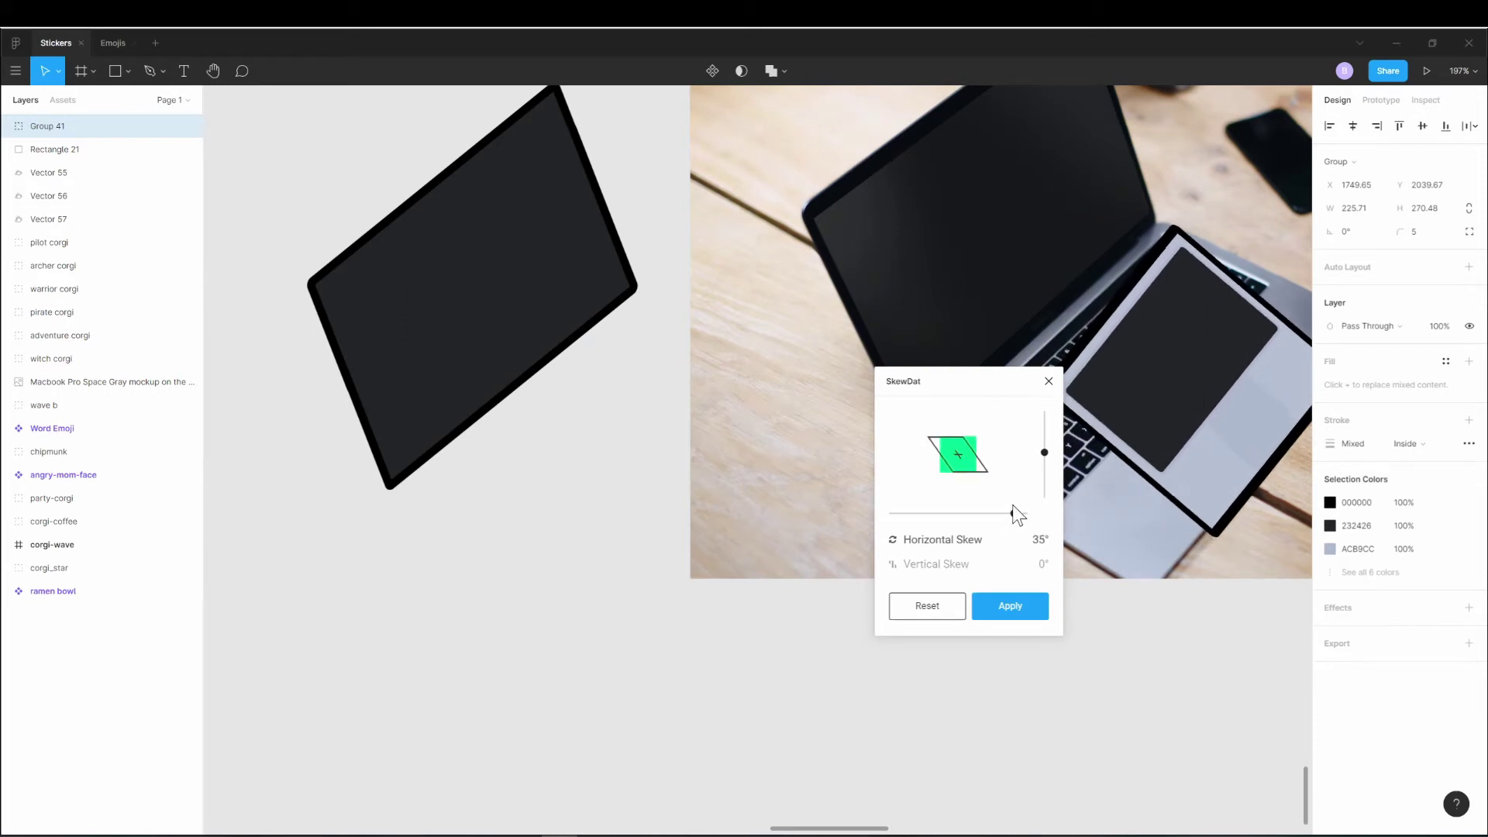
{"action": "left_click_drag", "start_coordinate": [1044, 453], "coordinate": [1034, 450]}
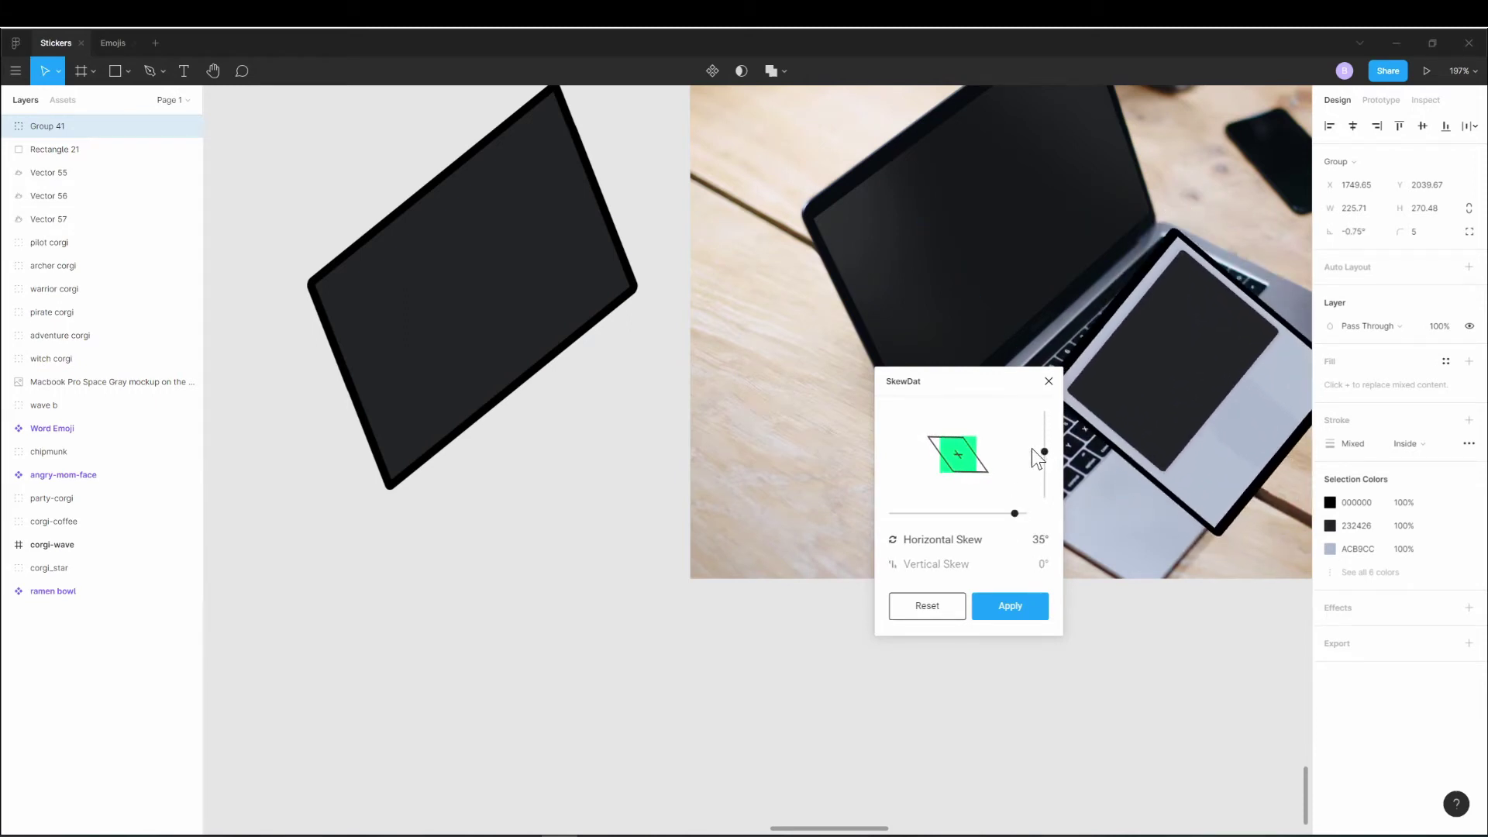
{"action": "mouse_move", "coordinate": [1009, 514]}
{"action": "left_mouse_down"}
{"action": "mouse_move", "coordinate": [931, 527]}
{"action": "mouse_move", "coordinate": [998, 528]}
{"action": "left_mouse_up"}
{"action": "left_click_drag", "start_coordinate": [975, 387], "coordinate": [566, 465]}
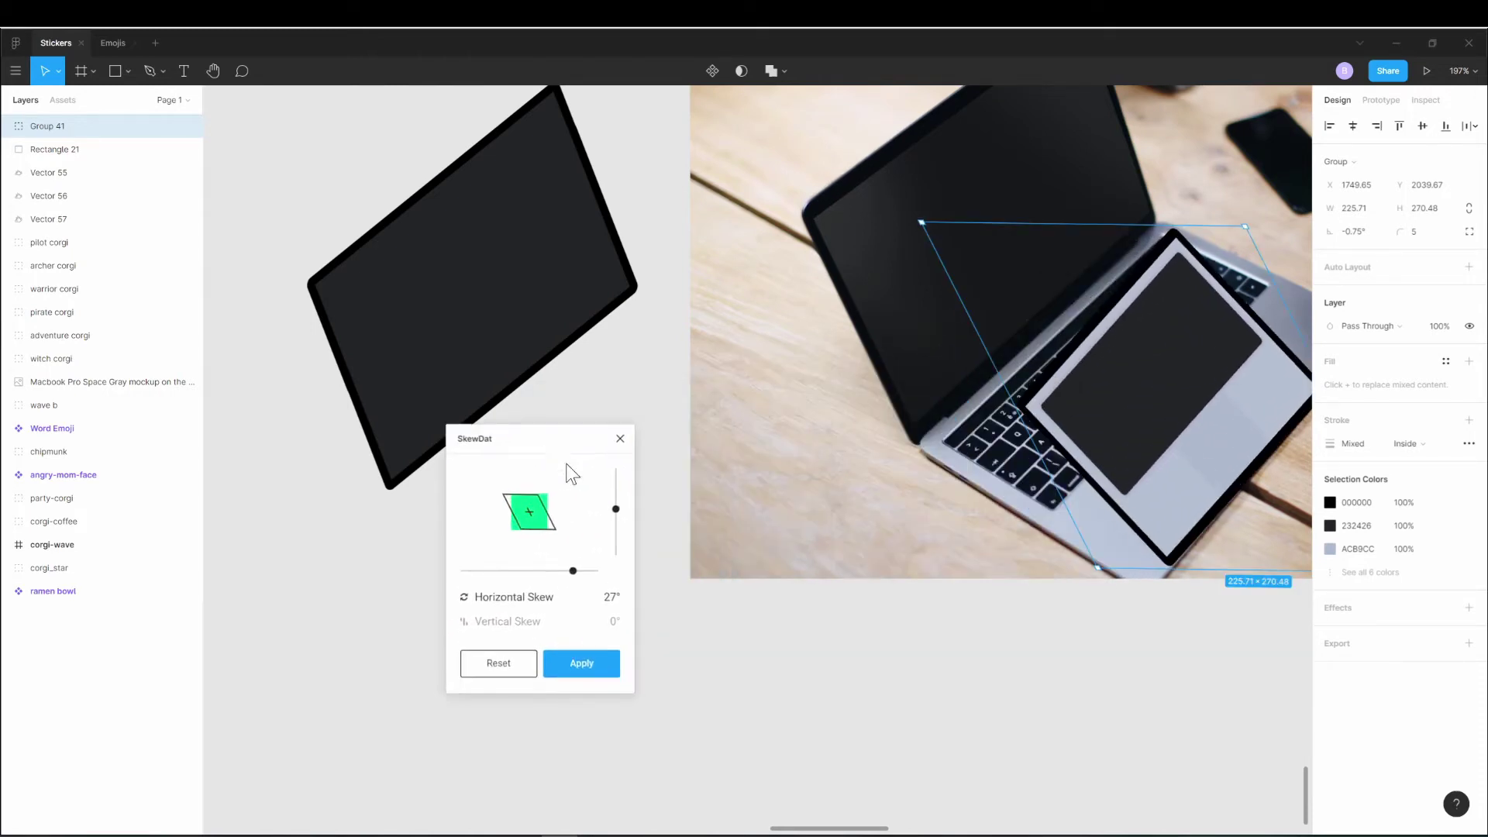
{"action": "left_click_drag", "start_coordinate": [617, 521], "coordinate": [611, 508]}
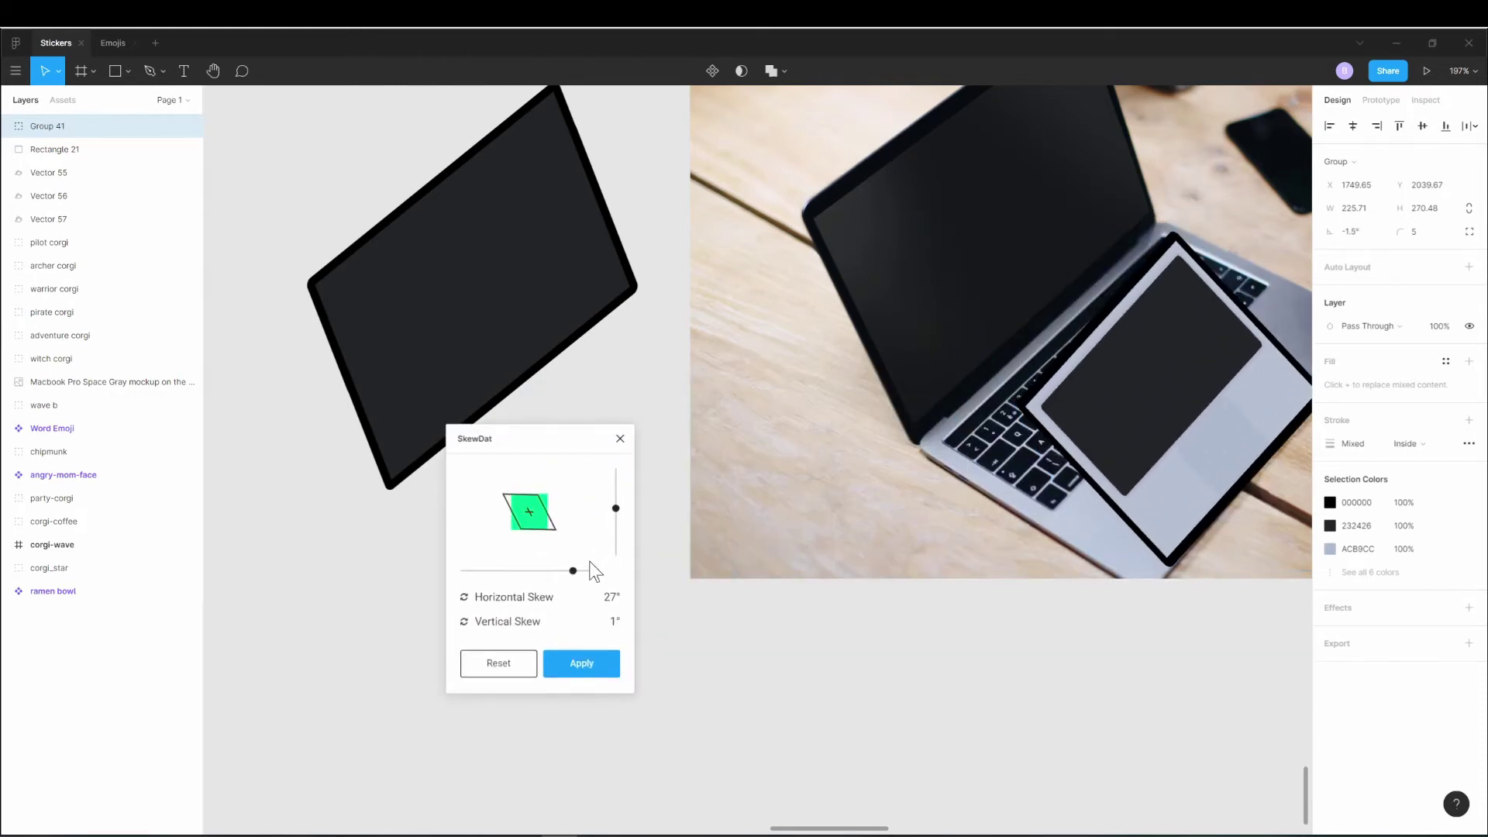
{"action": "left_click_drag", "start_coordinate": [573, 570], "coordinate": [554, 570]}
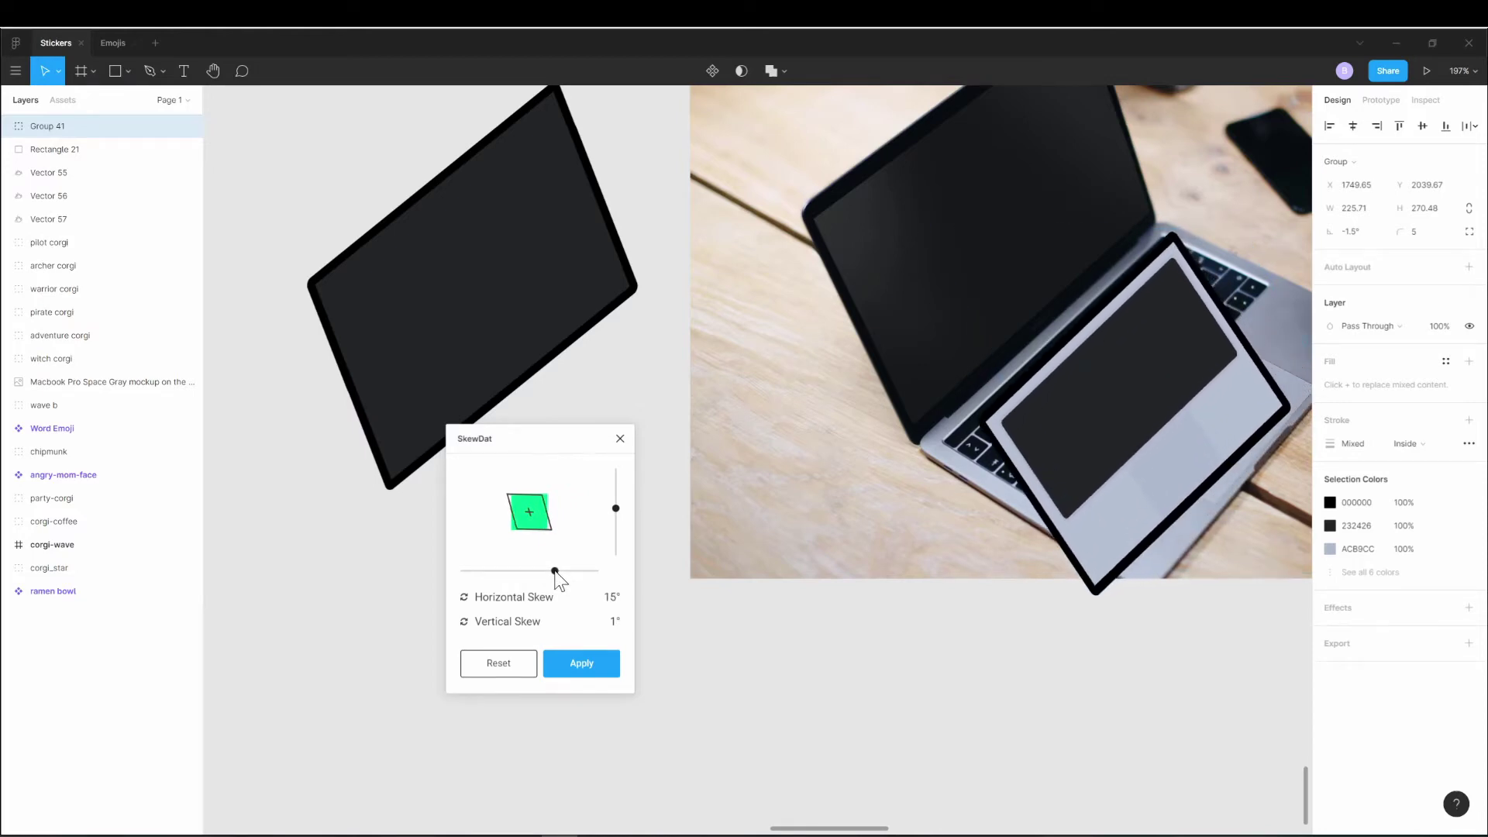
{"action": "left_click_drag", "start_coordinate": [1017, 605], "coordinate": [1086, 634]}
{"action": "left_click_drag", "start_coordinate": [1140, 470], "coordinate": [1086, 431]}
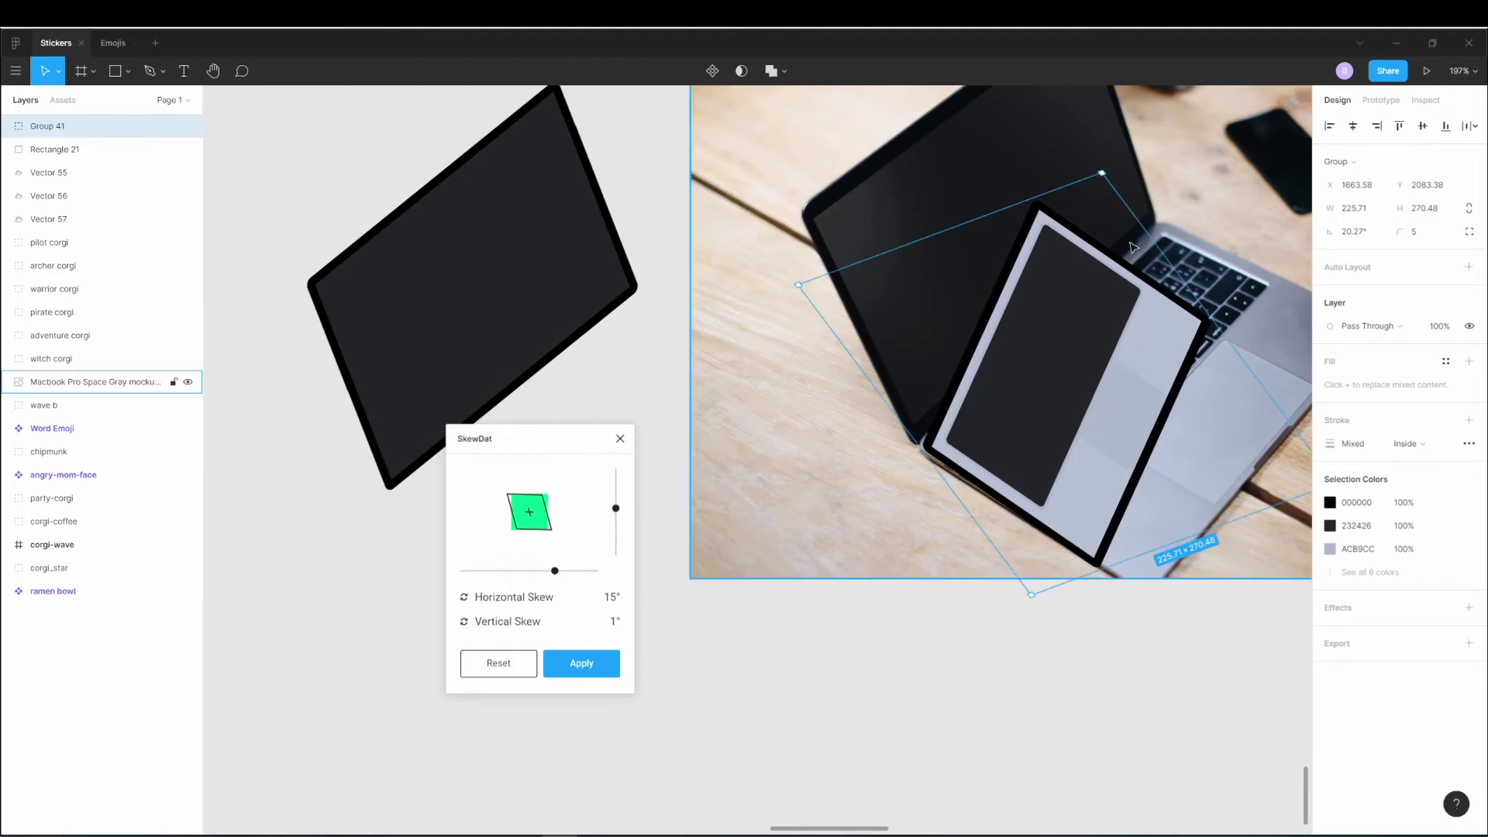
{"action": "left_click_drag", "start_coordinate": [616, 508], "coordinate": [614, 504]}
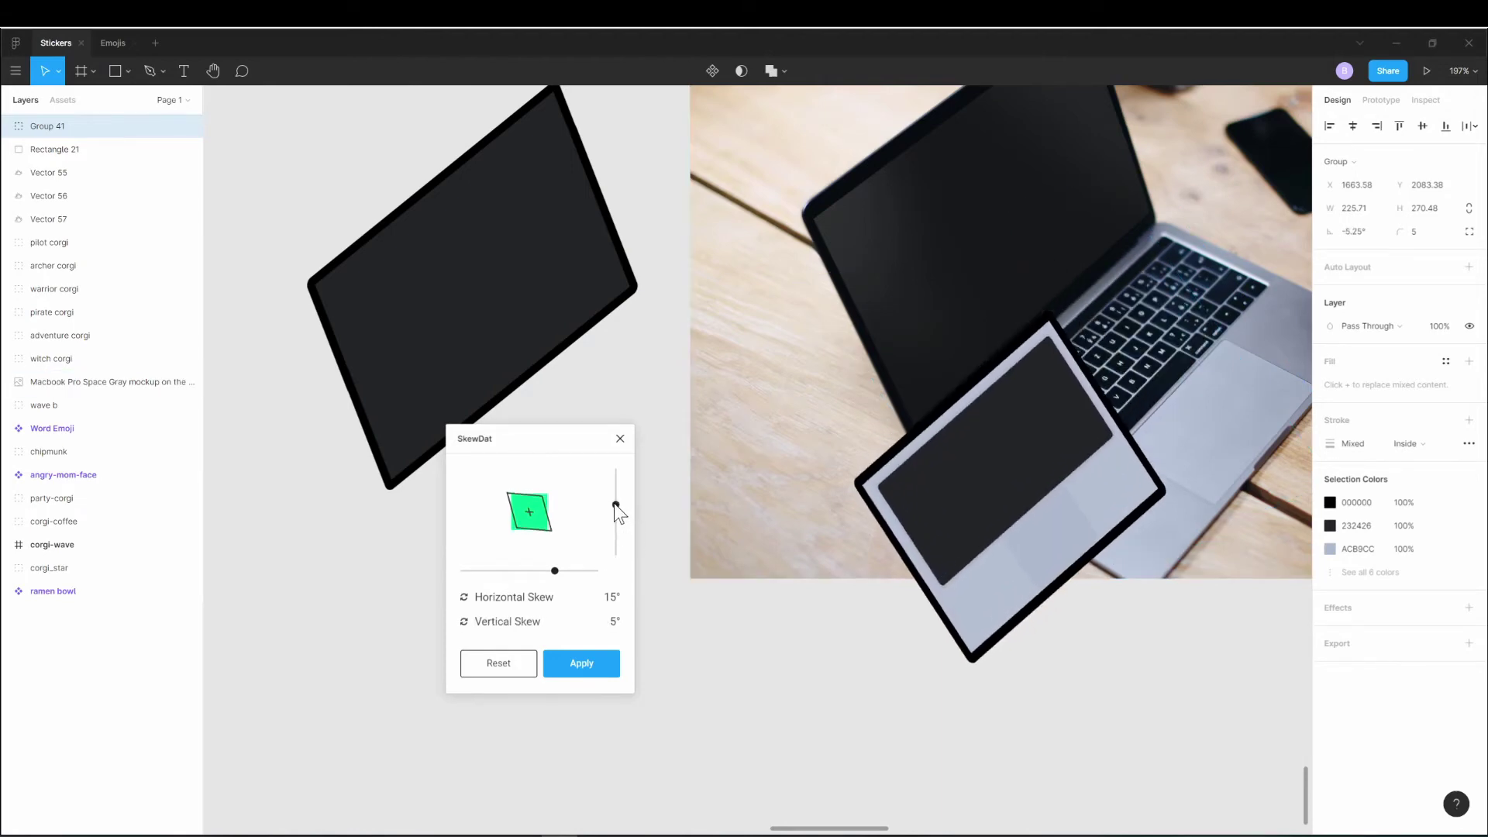
{"action": "mouse_move", "coordinate": [1046, 563]}
{"action": "left_mouse_down"}
{"action": "mouse_move", "coordinate": [1160, 474]}
{"action": "mouse_move", "coordinate": [1137, 452]}
{"action": "mouse_move", "coordinate": [1175, 431]}
{"action": "left_mouse_up"}
Try a flip and revert it, then move the skewed group below the laptop photo.
{"action": "right_click", "coordinate": [1193, 403]}
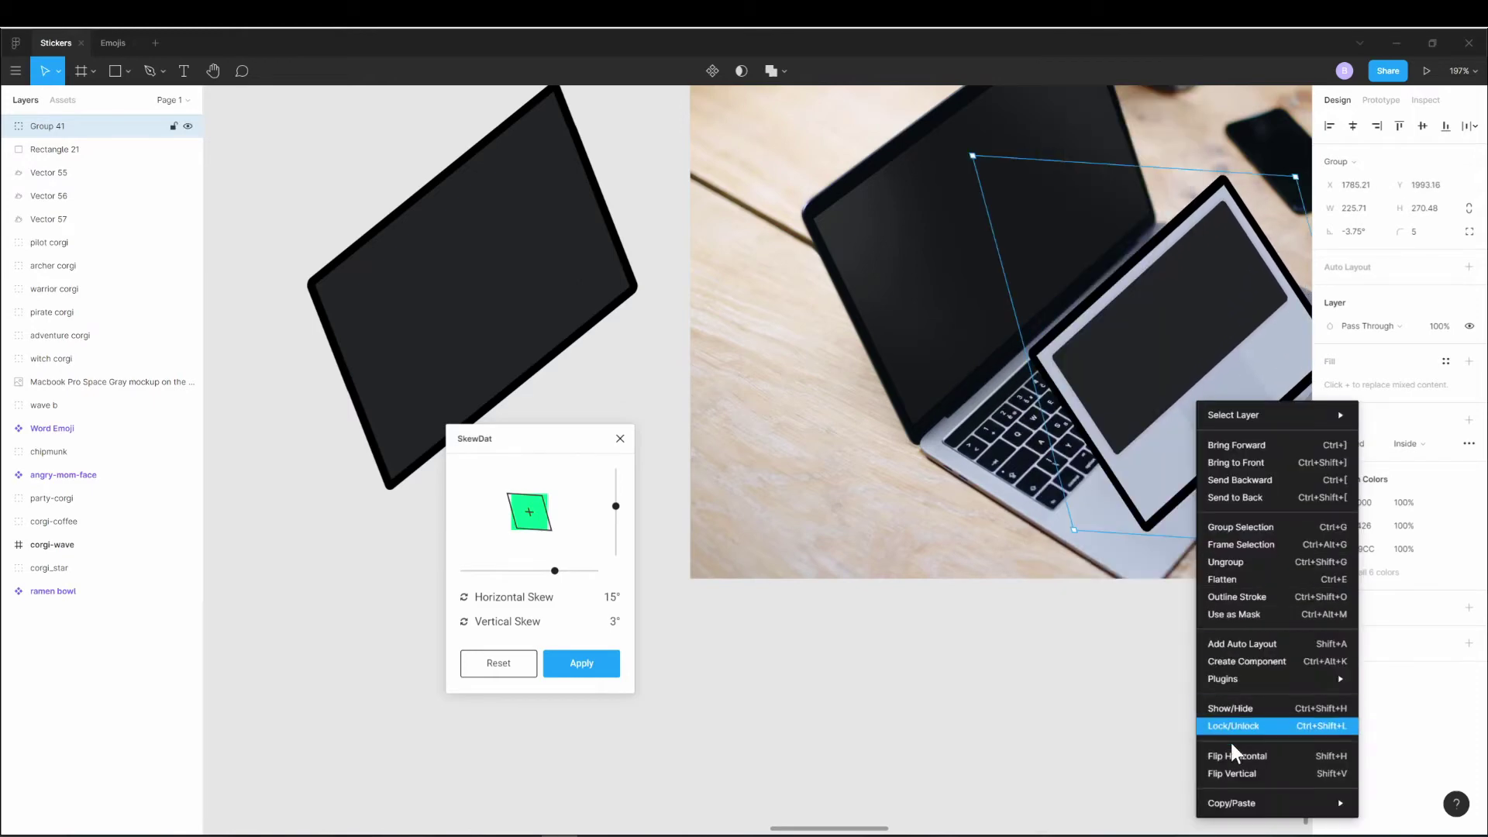
{"action": "left_click", "coordinate": [1240, 757]}
{"action": "right_click", "coordinate": [1194, 415]}
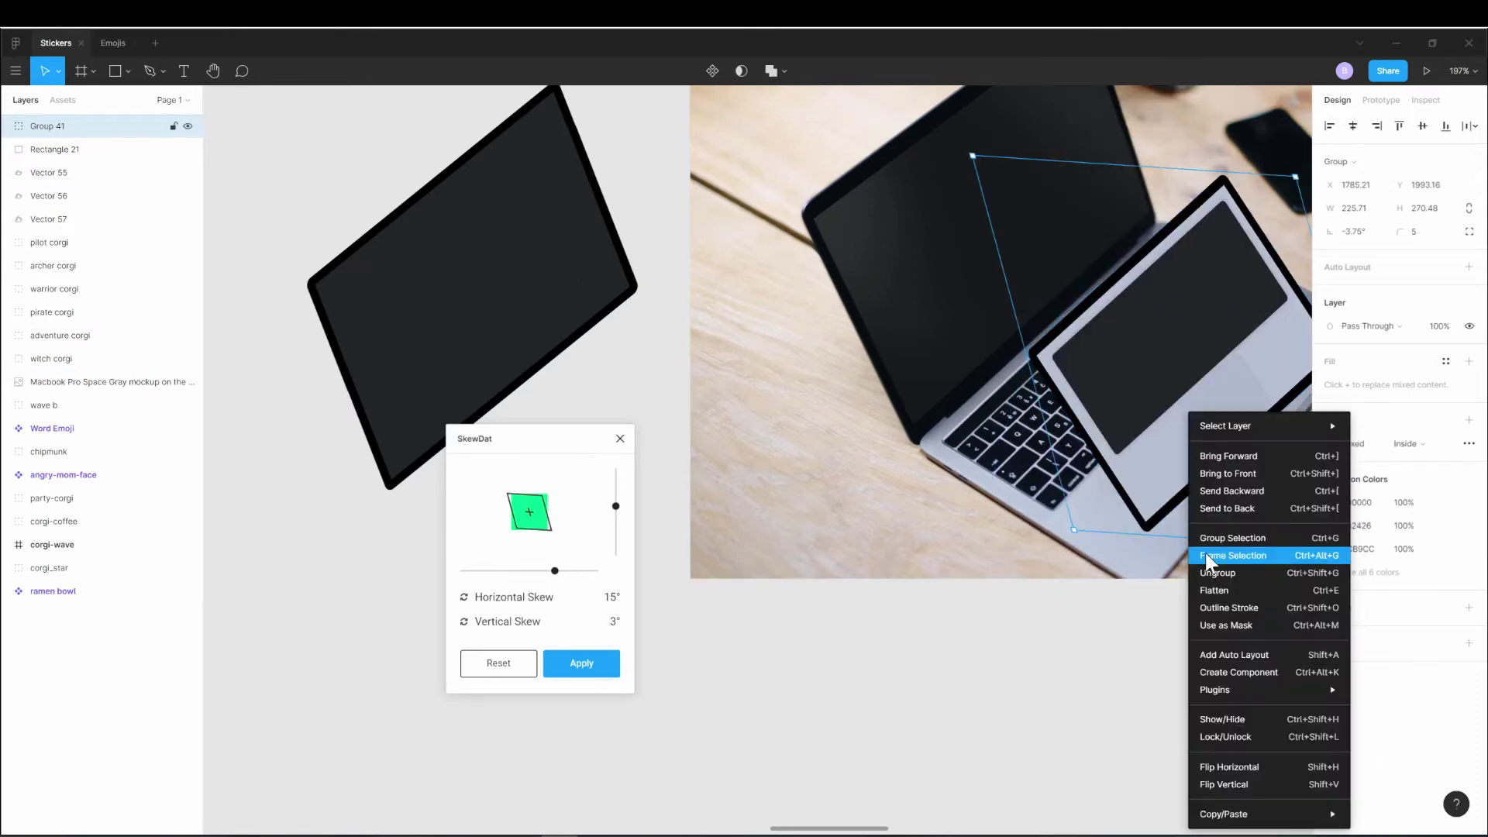
{"action": "left_click", "coordinate": [1240, 782]}
{"action": "left_click_drag", "start_coordinate": [1121, 497], "coordinate": [1088, 562]}
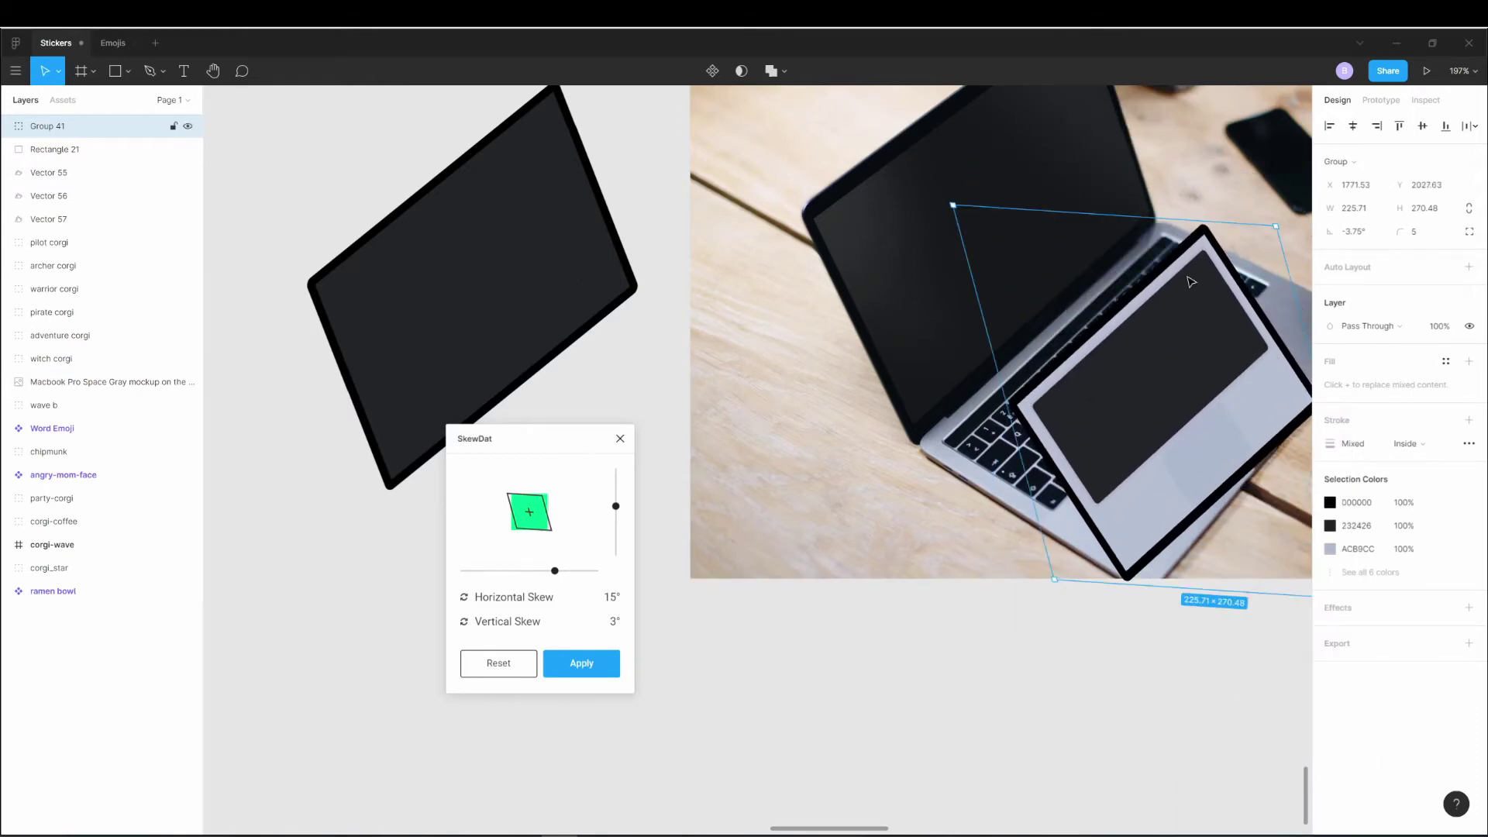
{"action": "left_click_drag", "start_coordinate": [1271, 226], "coordinate": [1257, 215]}
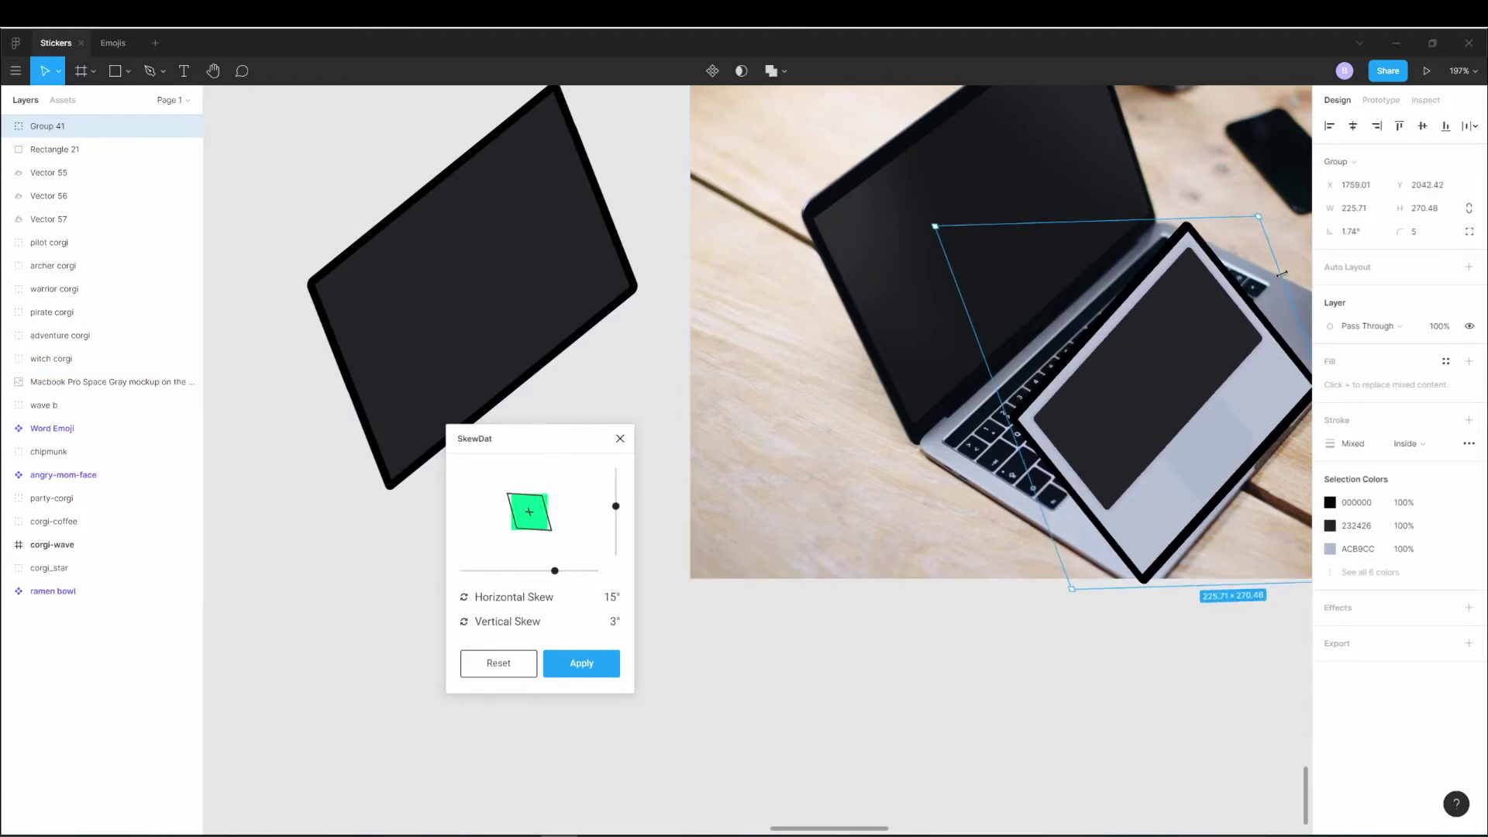
{"action": "mouse_move", "coordinate": [1178, 468]}
{"action": "left_mouse_down"}
{"action": "mouse_move", "coordinate": [887, 674]}
{"action": "mouse_move", "coordinate": [833, 738]}
{"action": "left_mouse_up"}
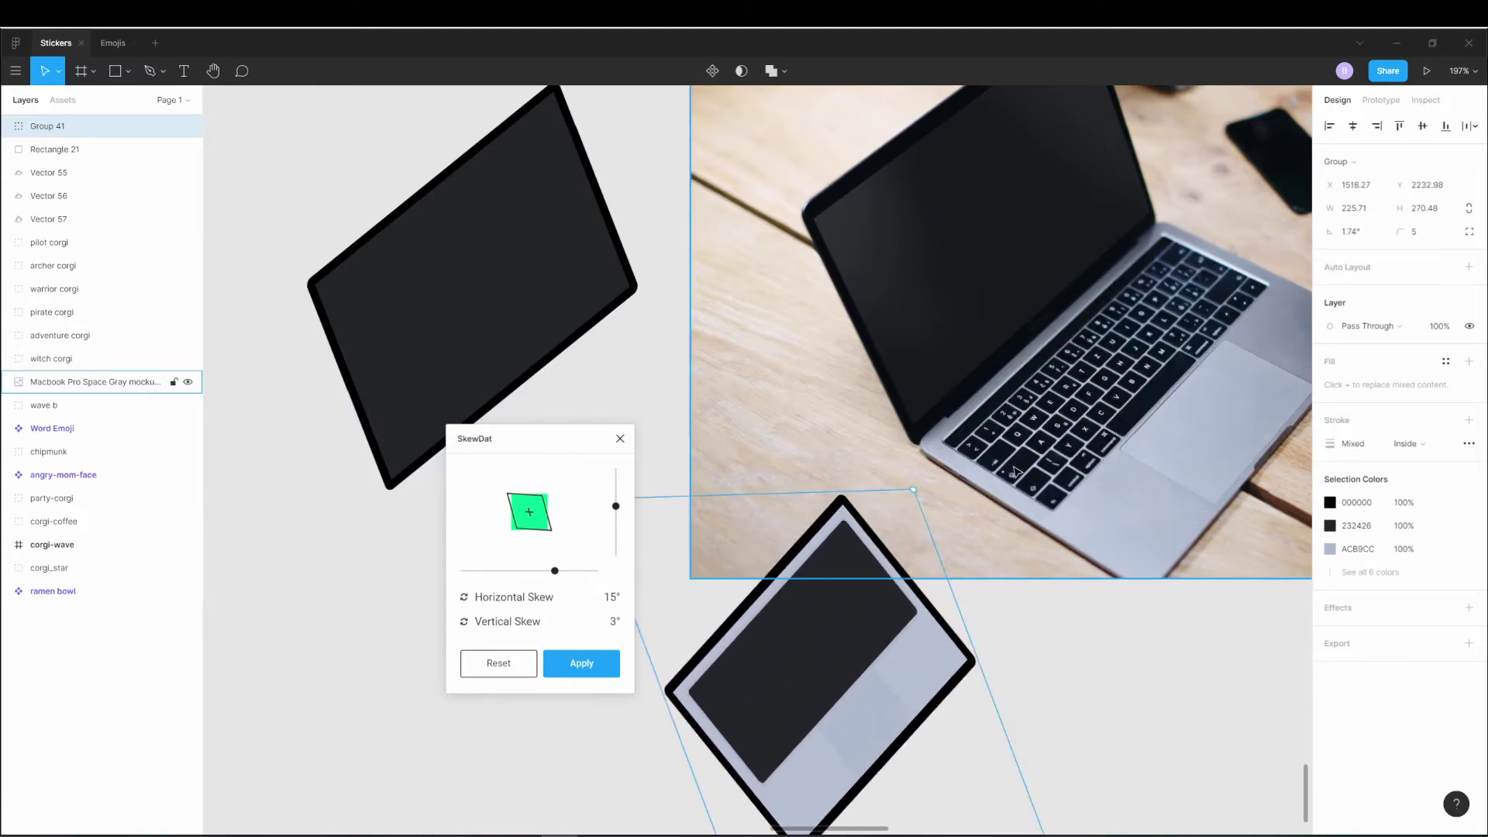
{"action": "left_click", "coordinate": [1143, 674]}
Trace the laptop lid's corners on the photo as a new vector outline, Vector 326.
{"action": "left_click", "coordinate": [620, 438]}
{"action": "scroll", "coordinate": [1008, 589], "scroll_direction": "right", "scroll_amount": 3}
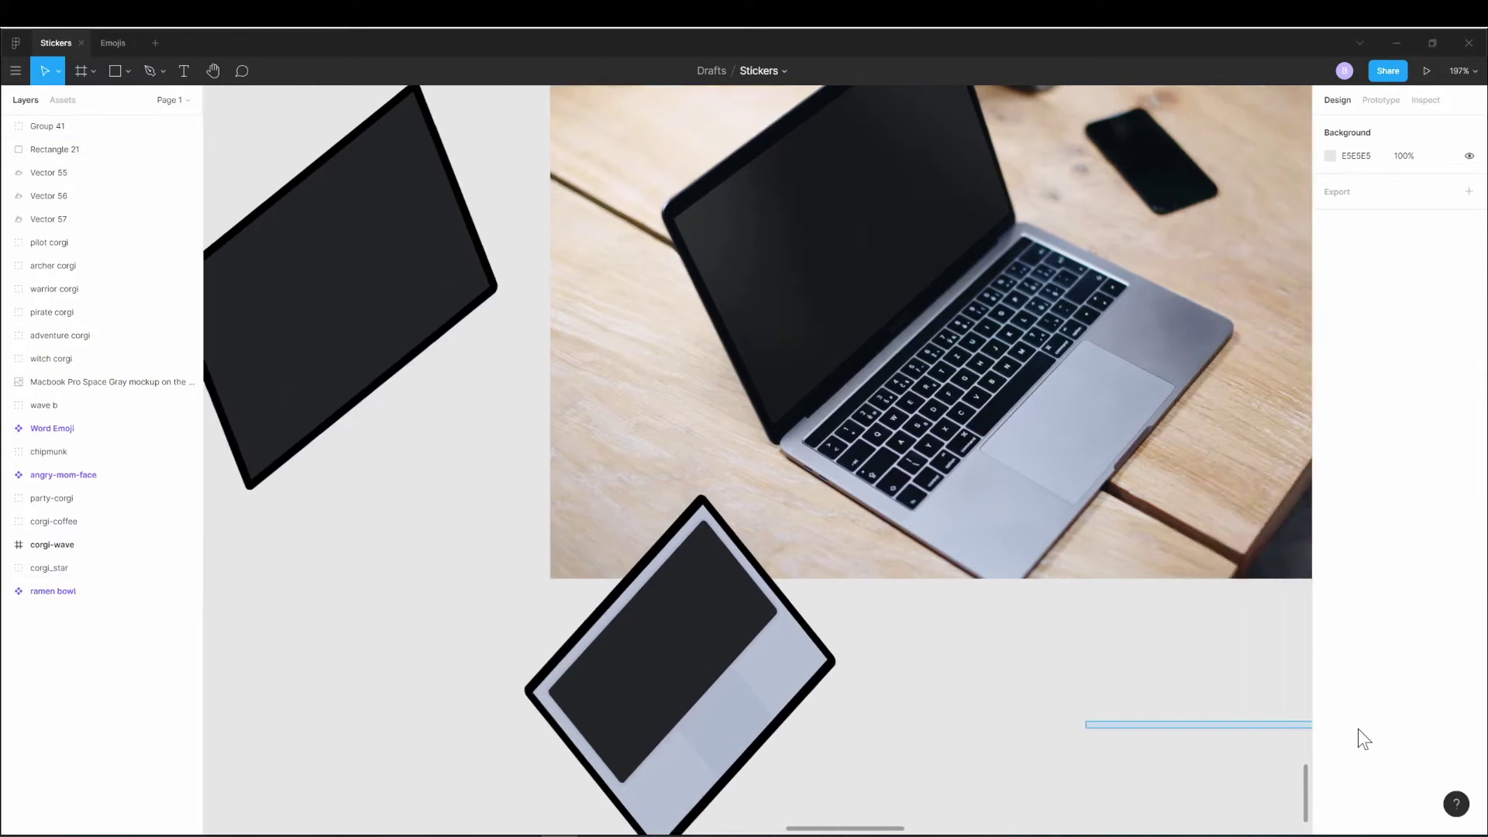
{"action": "scroll", "coordinate": [988, 499], "scroll_direction": "right", "scroll_amount": 3}
{"action": "scroll", "coordinate": [988, 498], "scroll_direction": "up", "scroll_amount": 2}
{"action": "key", "text": "p"}
{"action": "scroll", "coordinate": [930, 387], "scroll_direction": "up", "scroll_amount": 2}
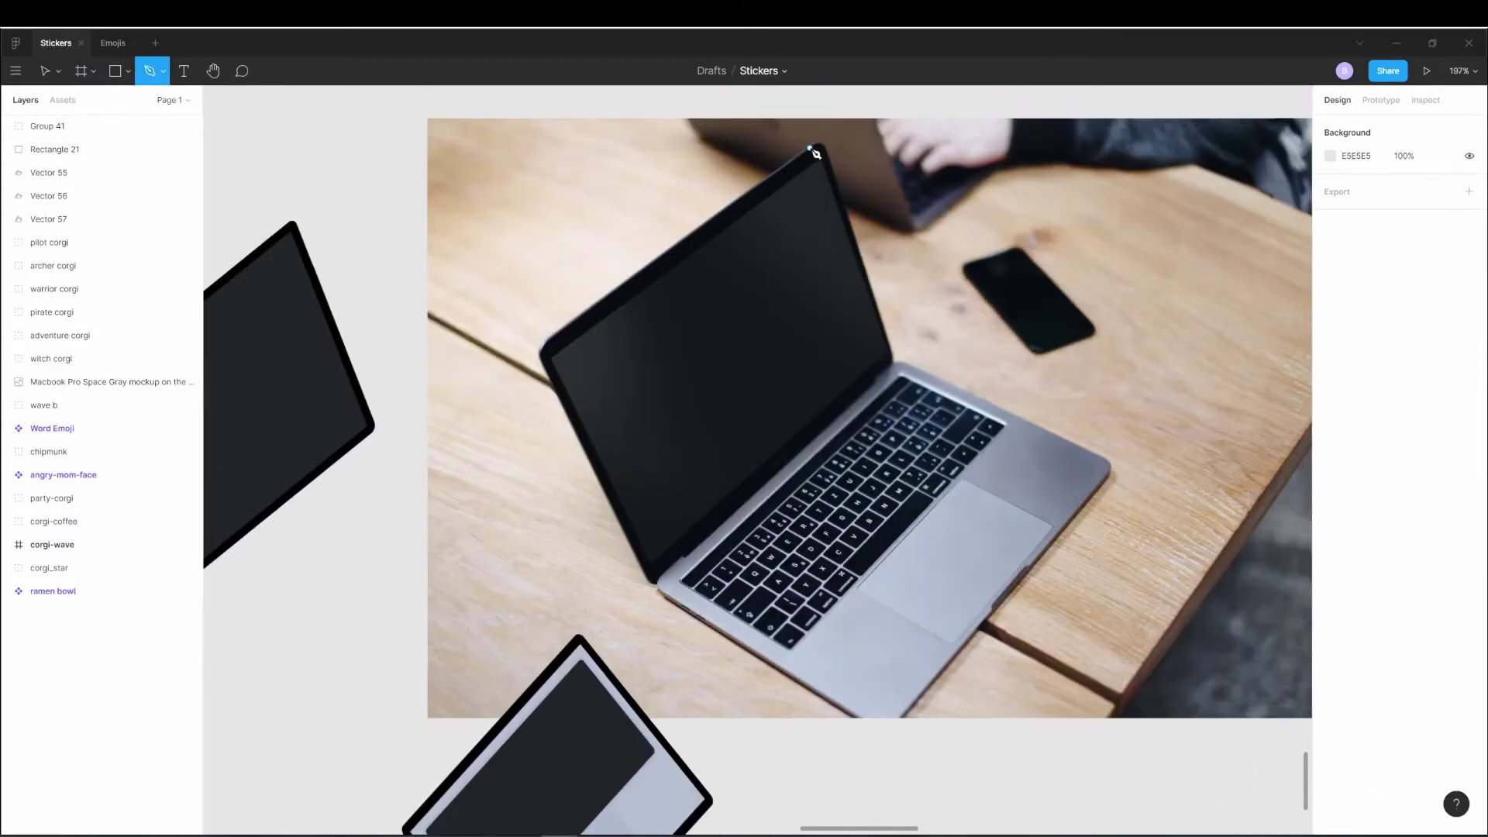
{"action": "left_click", "coordinate": [810, 148]}
{"action": "left_click", "coordinate": [547, 338]}
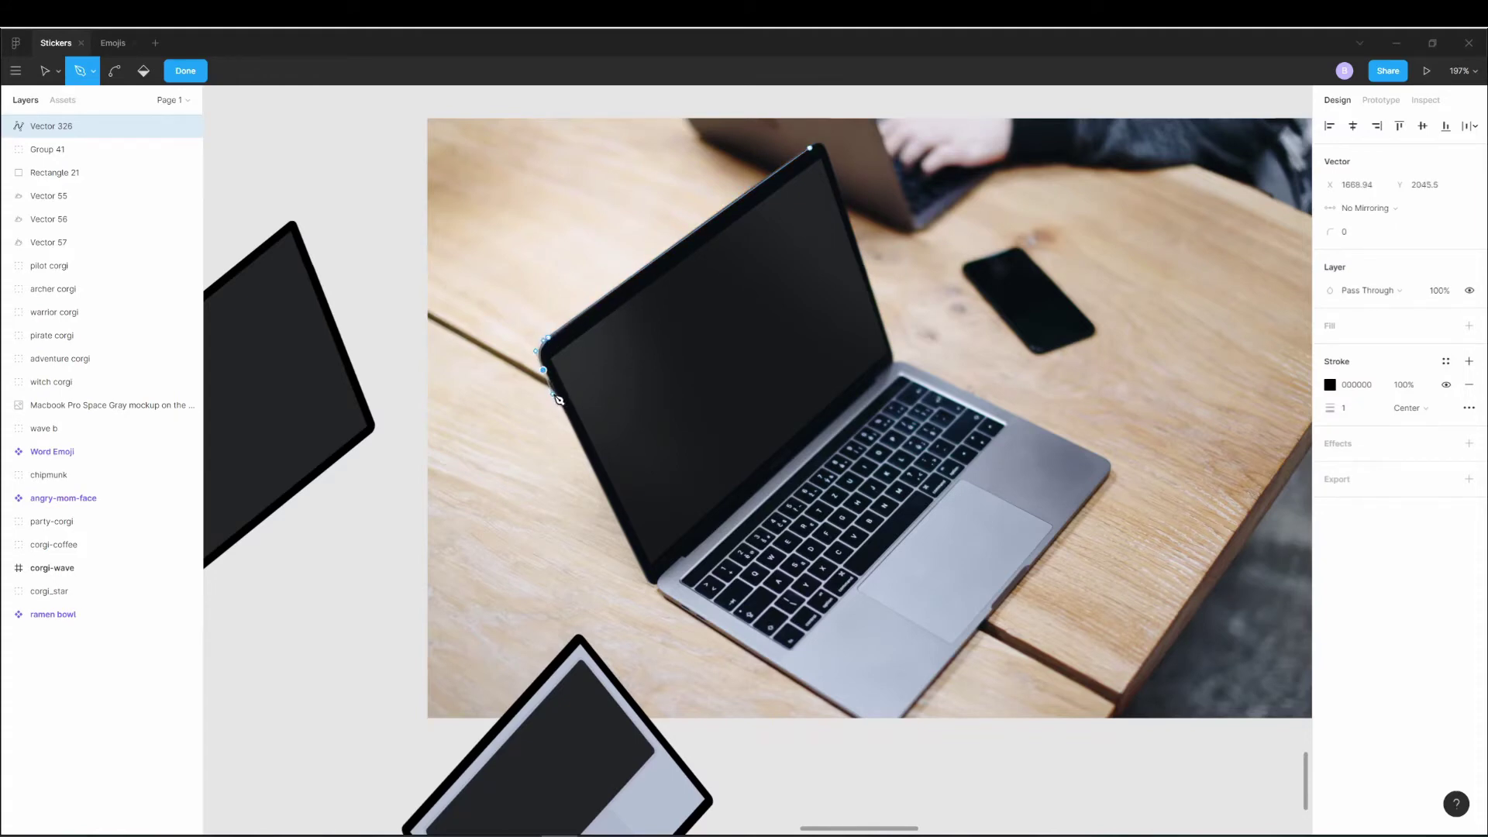
{"action": "left_click", "coordinate": [645, 577]}
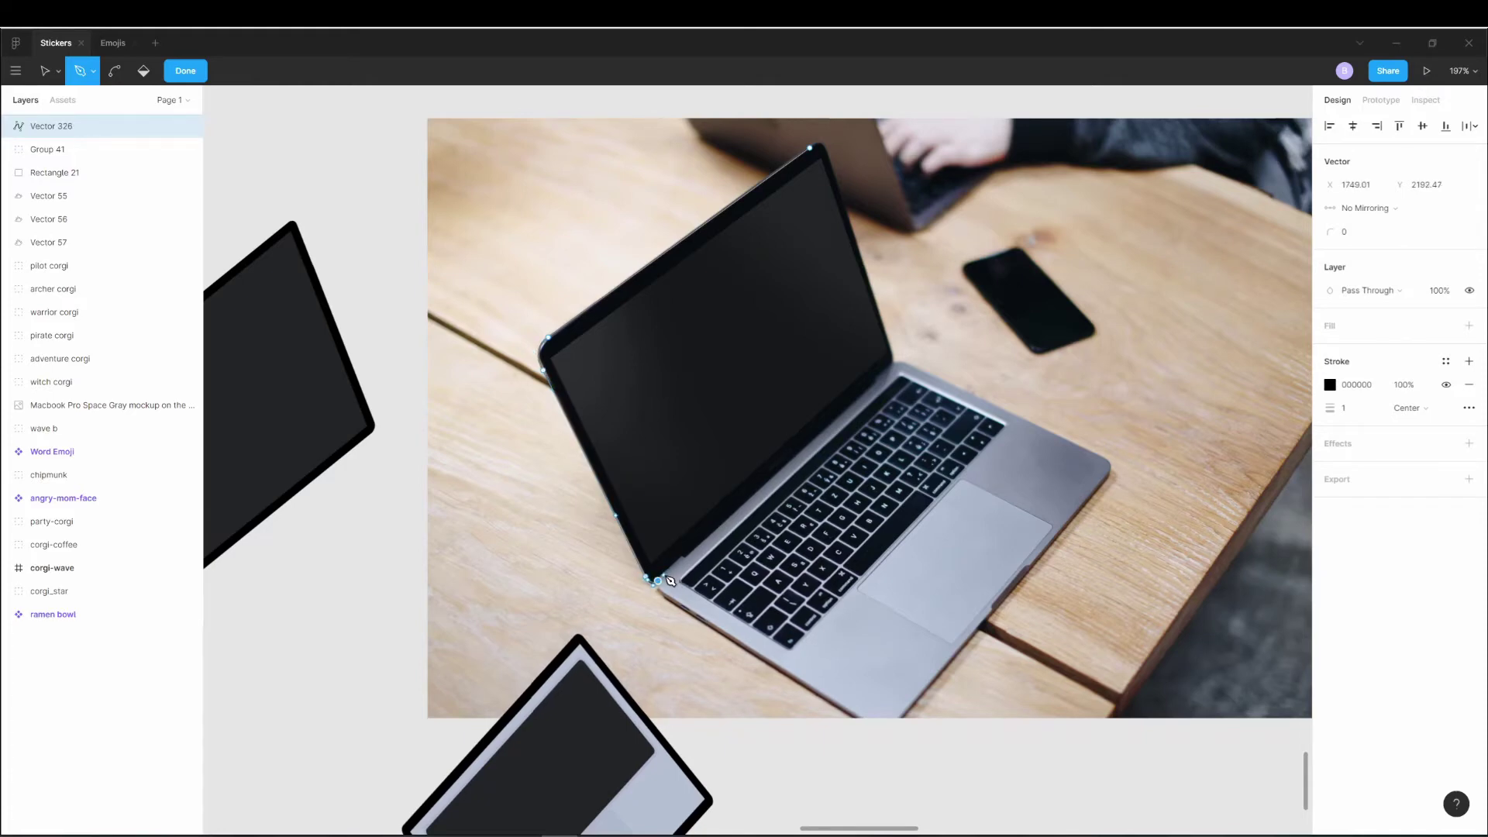
{"action": "left_click", "coordinate": [892, 363]}
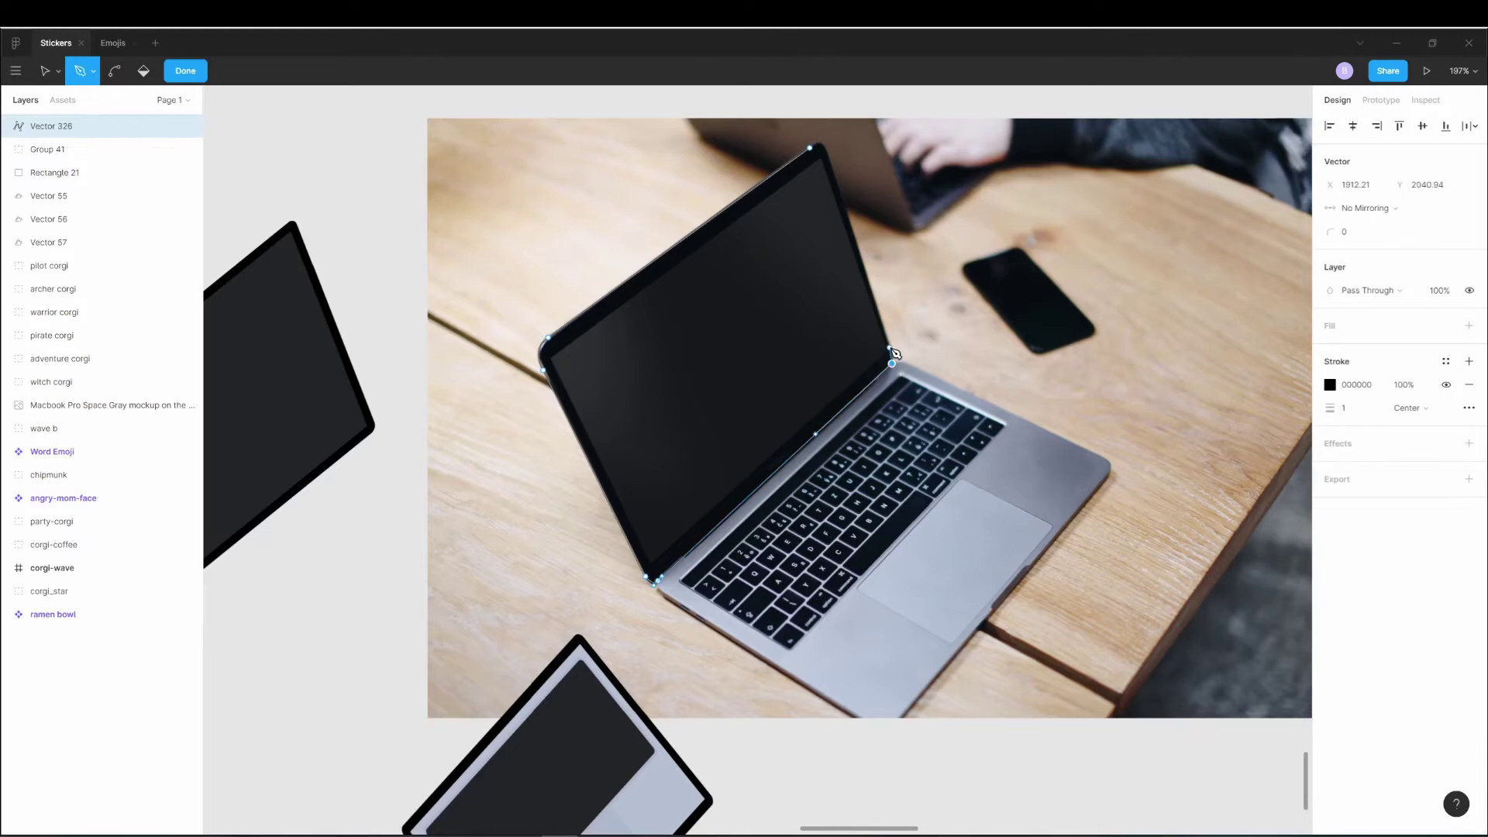
{"action": "left_click", "coordinate": [827, 151]}
{"action": "key", "text": "Escape"}
Move the lid outline to the lower left and curve its lower-left edge.
{"action": "mouse_move", "coordinate": [733, 385]}
{"action": "left_mouse_down"}
{"action": "mouse_move", "coordinate": [236, 747]}
{"action": "mouse_move", "coordinate": [389, 676]}
{"action": "mouse_move", "coordinate": [522, 565]}
{"action": "mouse_move", "coordinate": [737, 435]}
{"action": "mouse_move", "coordinate": [546, 406]}
{"action": "left_mouse_up"}
{"action": "scroll", "coordinate": [573, 581], "scroll_direction": "up", "scroll_amount": 10}
{"action": "double_click", "coordinate": [570, 581]}
{"action": "left_click", "coordinate": [564, 575]}
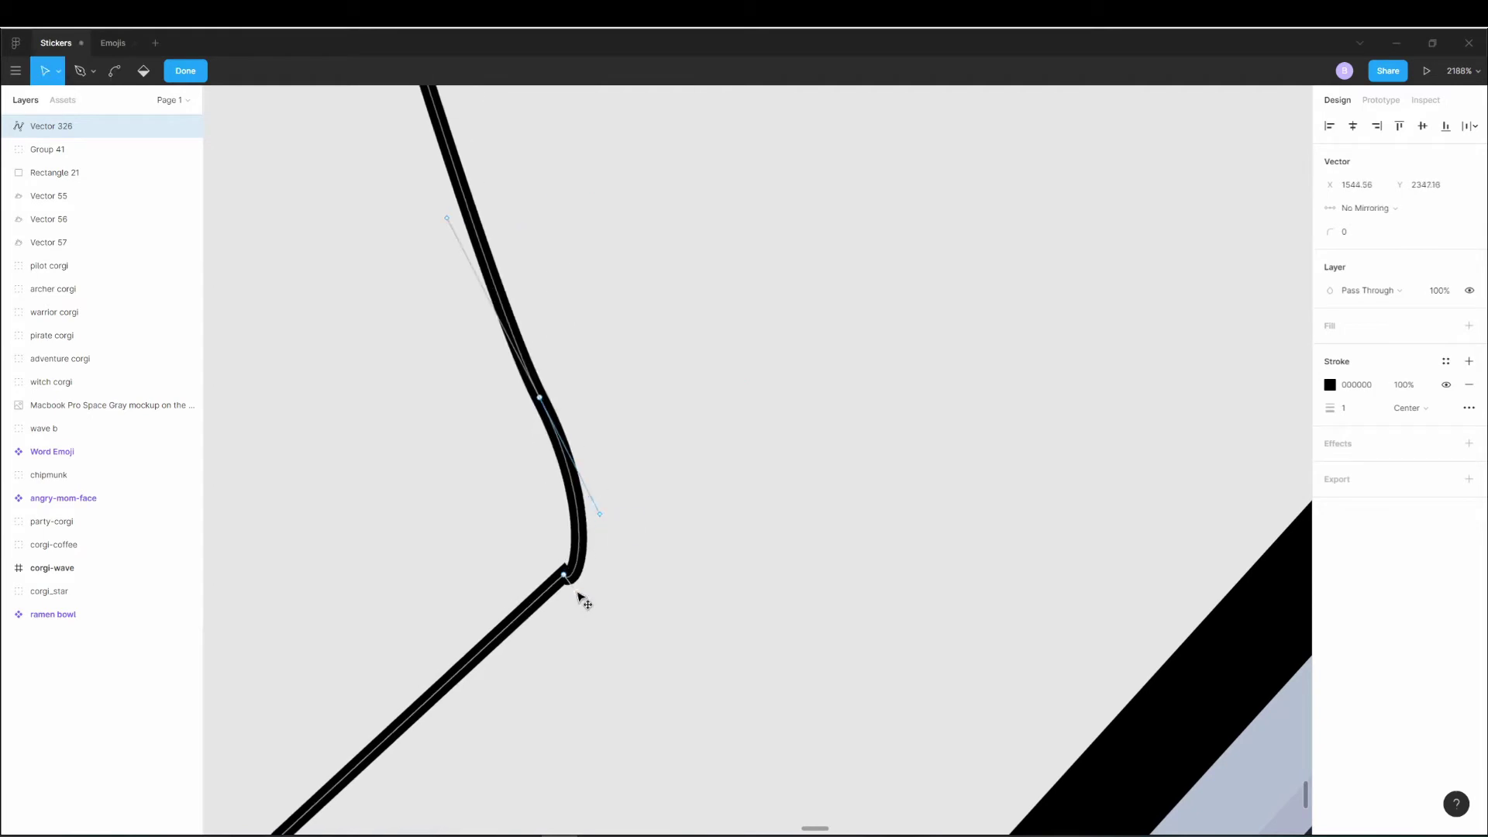
{"action": "left_click_drag", "start_coordinate": [570, 598], "coordinate": [567, 581]}
{"action": "scroll", "coordinate": [536, 410], "scroll_direction": "down", "scroll_amount": 10}
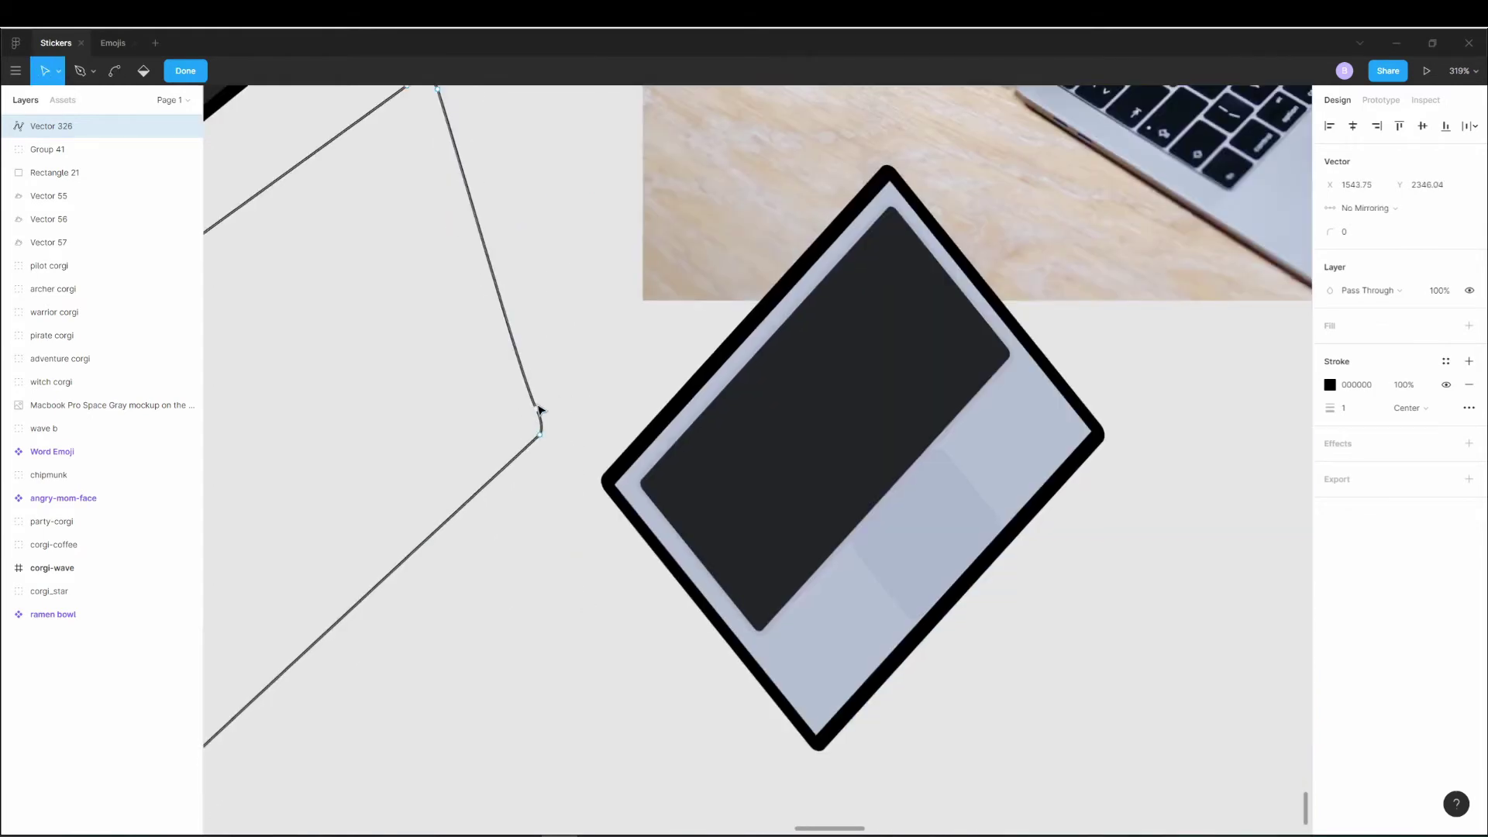
{"action": "left_click", "coordinate": [536, 409]}
{"action": "left_click_drag", "start_coordinate": [529, 380], "coordinate": [532, 385]}
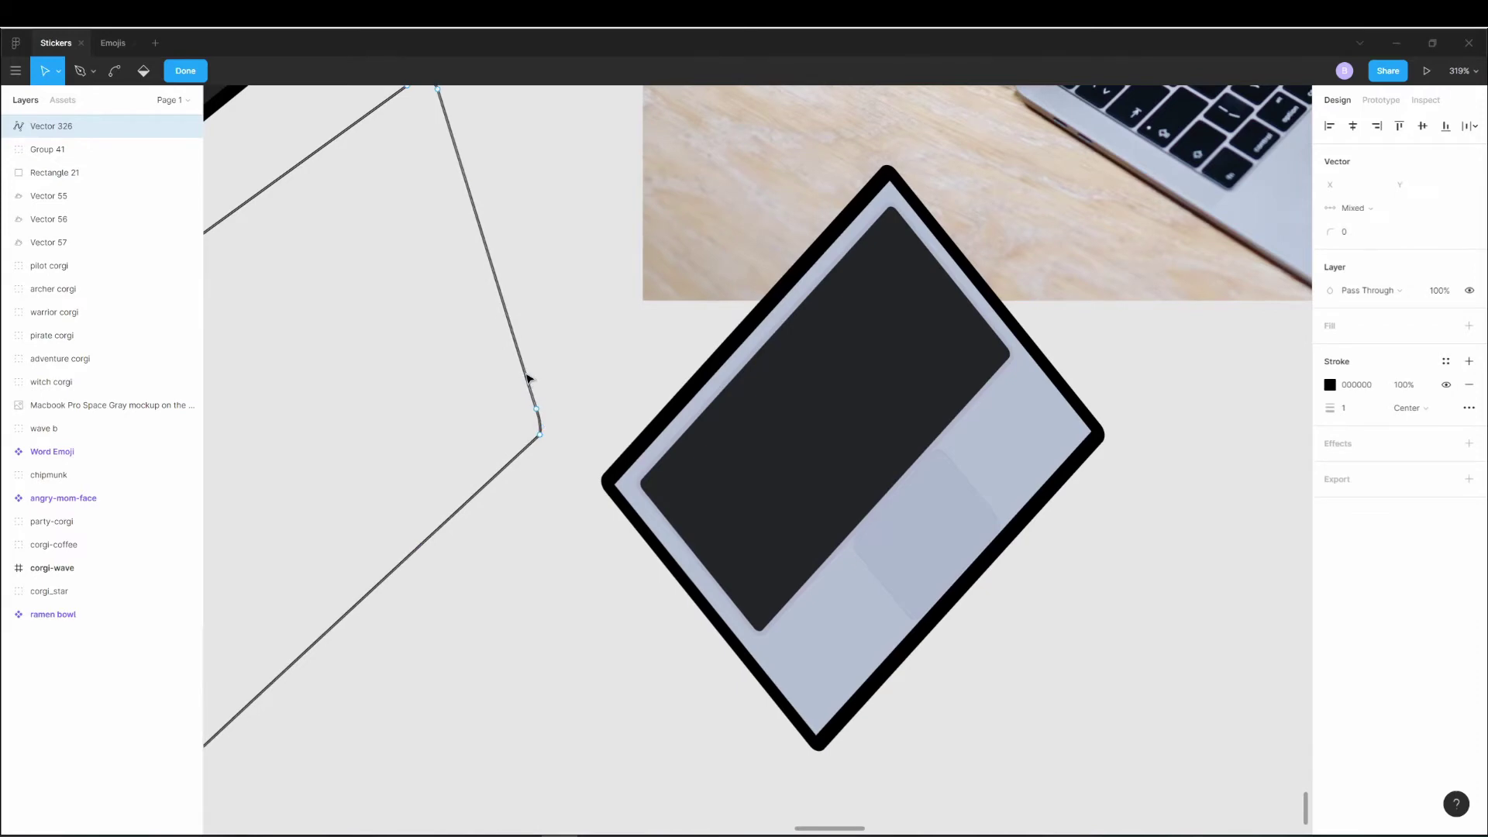
Finish editing the traced lid outline and move it down-left beside the other pieces.
{"action": "key", "text": "Escape"}
{"action": "scroll", "coordinate": [494, 598], "scroll_direction": "down", "scroll_amount": 10}
{"action": "key", "text": "Escape"}
{"action": "left_click", "coordinate": [432, 607]}
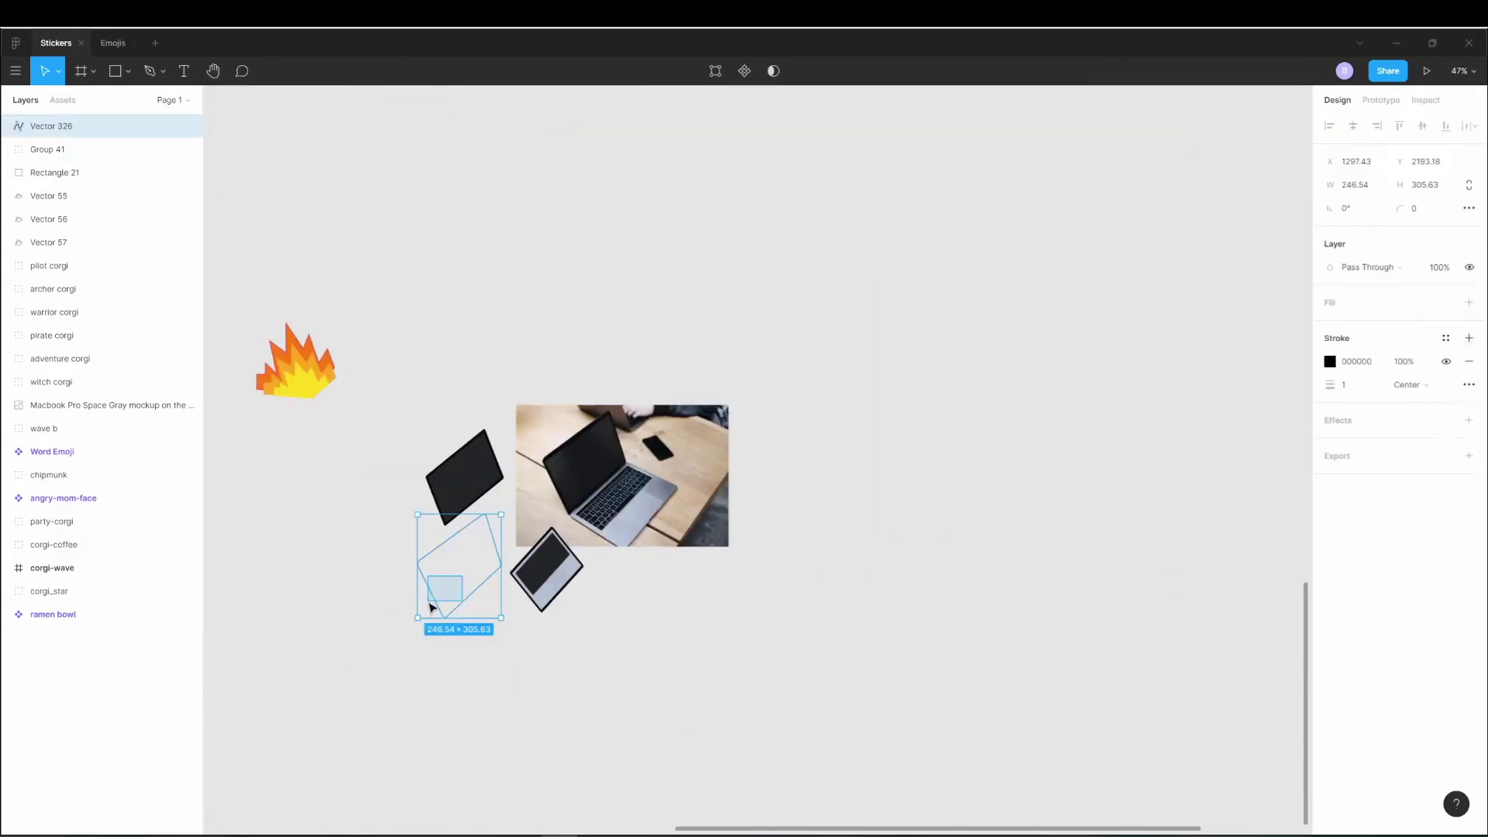
{"action": "left_click_drag", "start_coordinate": [425, 601], "coordinate": [427, 695]}
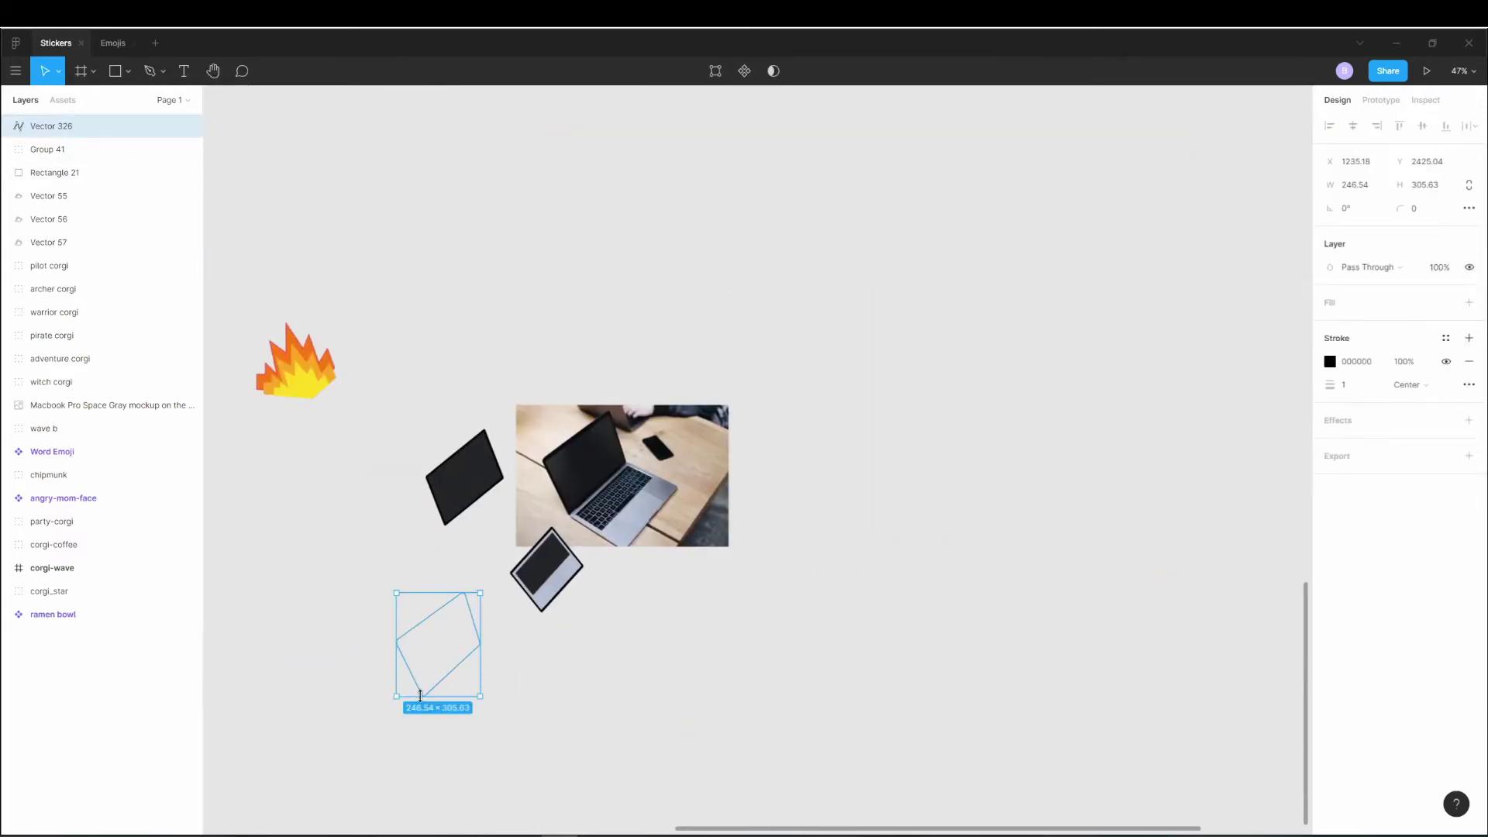
{"action": "scroll", "coordinate": [419, 695], "scroll_direction": "up", "scroll_amount": 5}
{"action": "scroll", "coordinate": [453, 672], "scroll_direction": "down", "scroll_amount": 3}
Fill the lid outline with the sampled dark screen colour 232426 and set a 5 px stroke.
{"action": "left_click", "coordinate": [521, 345]}
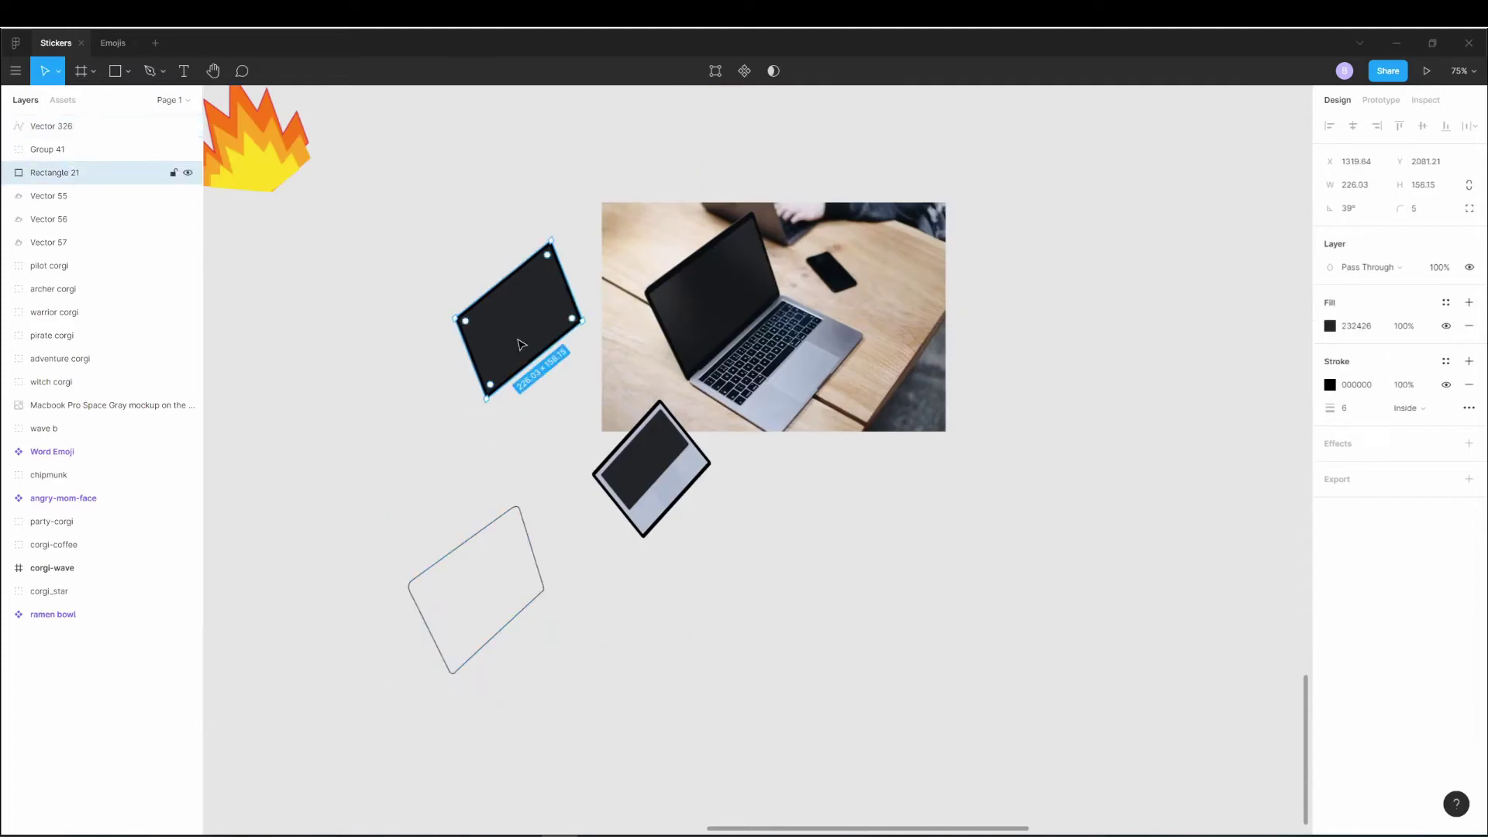
{"action": "left_click", "coordinate": [520, 525]}
{"action": "left_click", "coordinate": [1469, 302]}
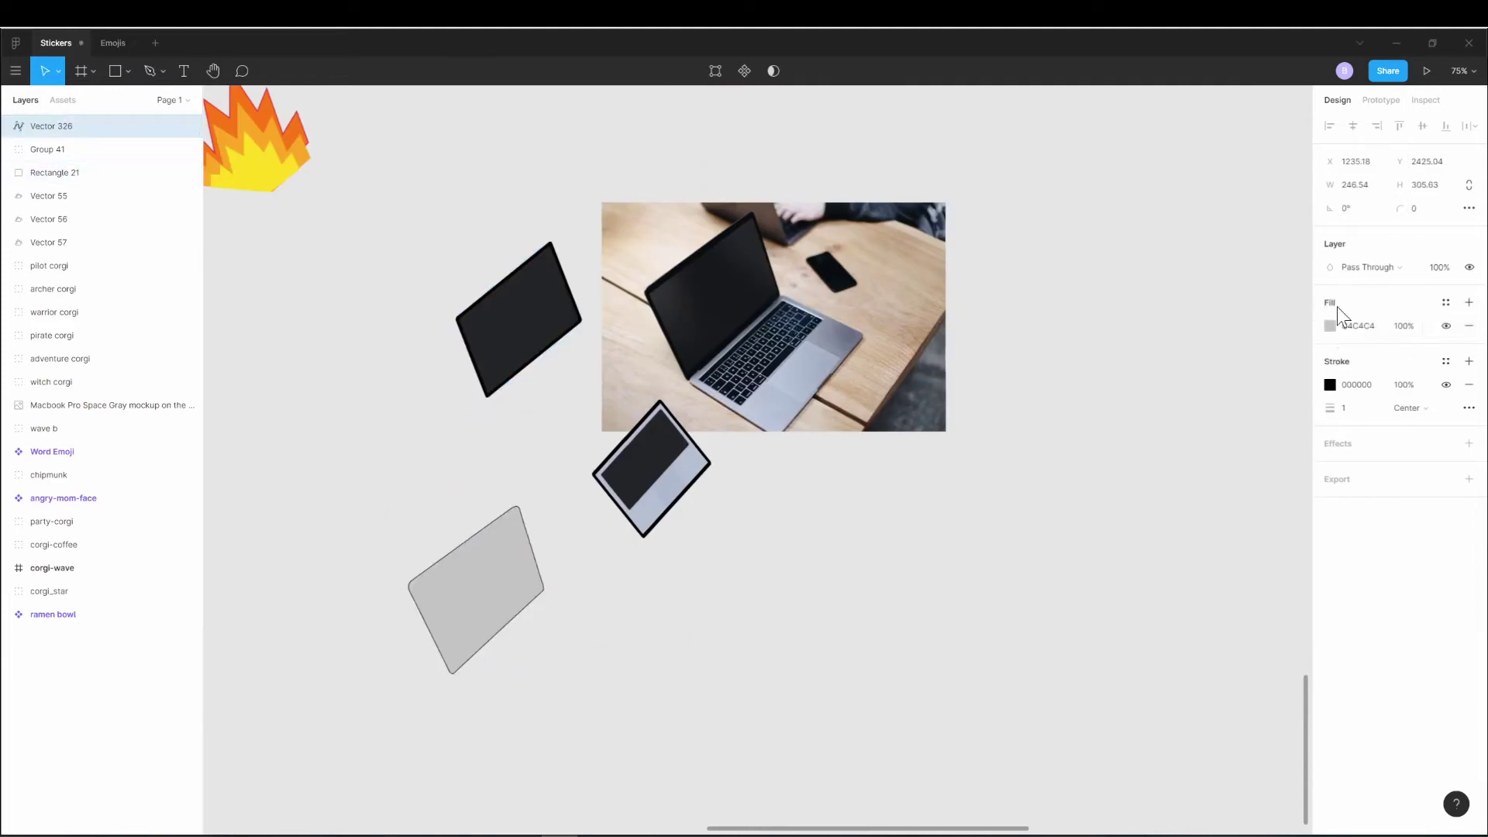
{"action": "left_click", "coordinate": [1330, 326]}
{"action": "left_click", "coordinate": [1158, 547]}
{"action": "left_click", "coordinate": [517, 350]}
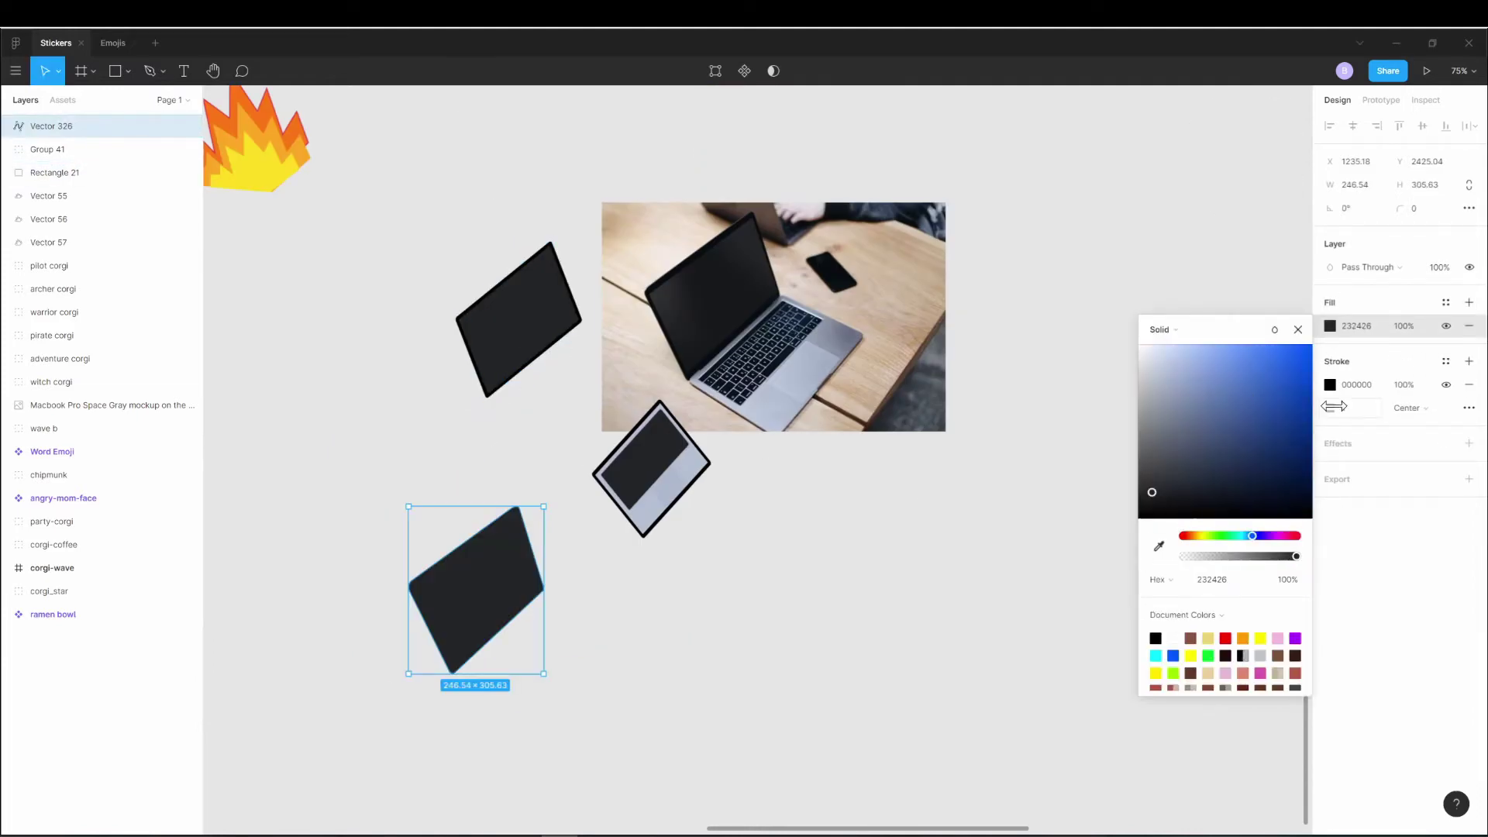
{"action": "left_click", "coordinate": [1369, 411]}
{"action": "type", "text": "5"}
{"action": "key", "text": "Return"}
{"action": "scroll", "coordinate": [817, 350], "scroll_direction": "up", "scroll_amount": 5}
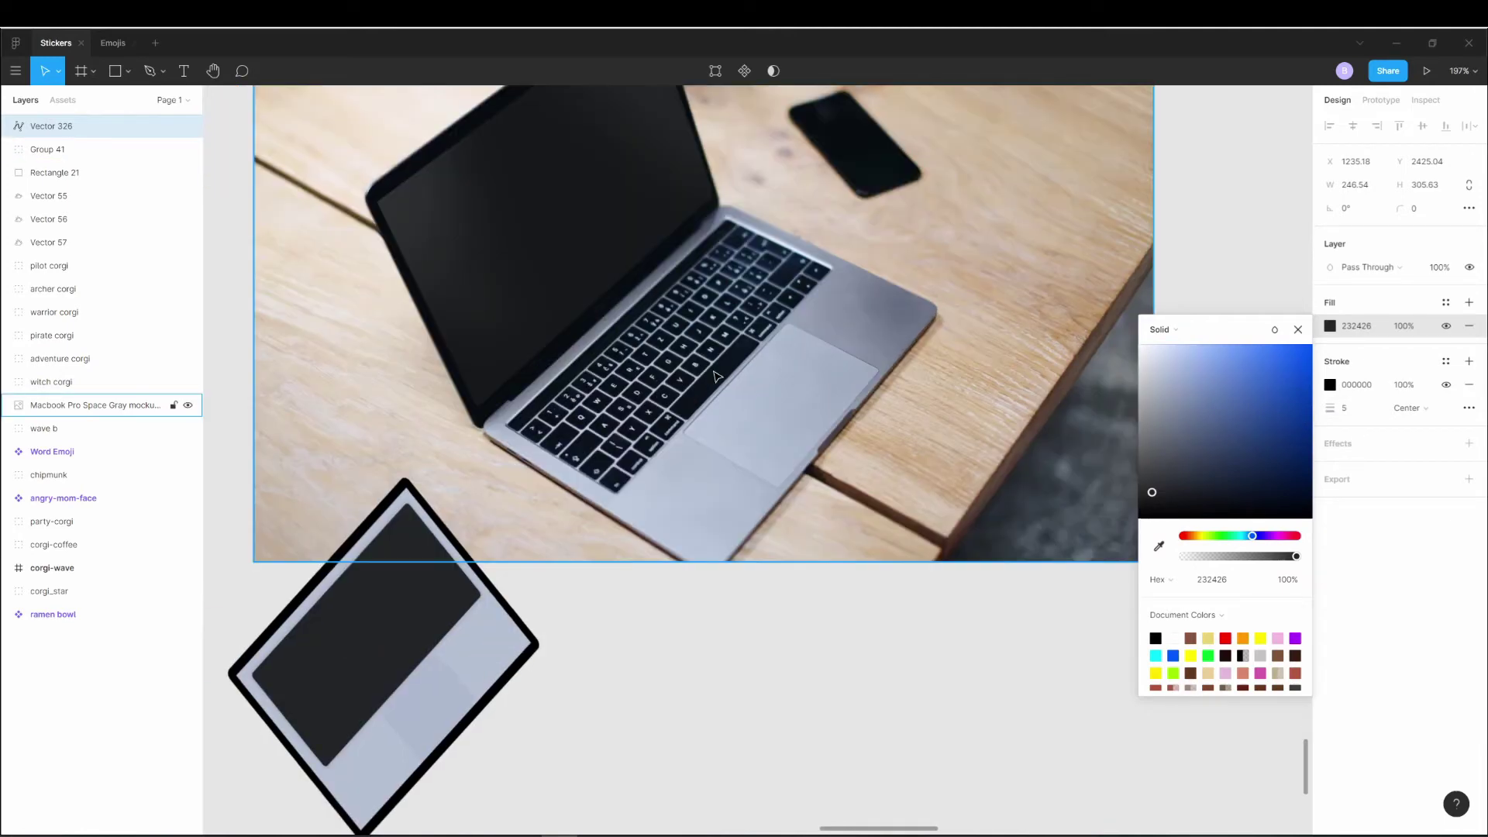
{"action": "scroll", "coordinate": [715, 377], "scroll_direction": "up", "scroll_amount": 3}
Pen-trace the laptop base from its top corner, rounding the lower-left, bottom and right corners, and close it.
{"action": "key", "text": "p"}
{"action": "left_click", "coordinate": [749, 178]}
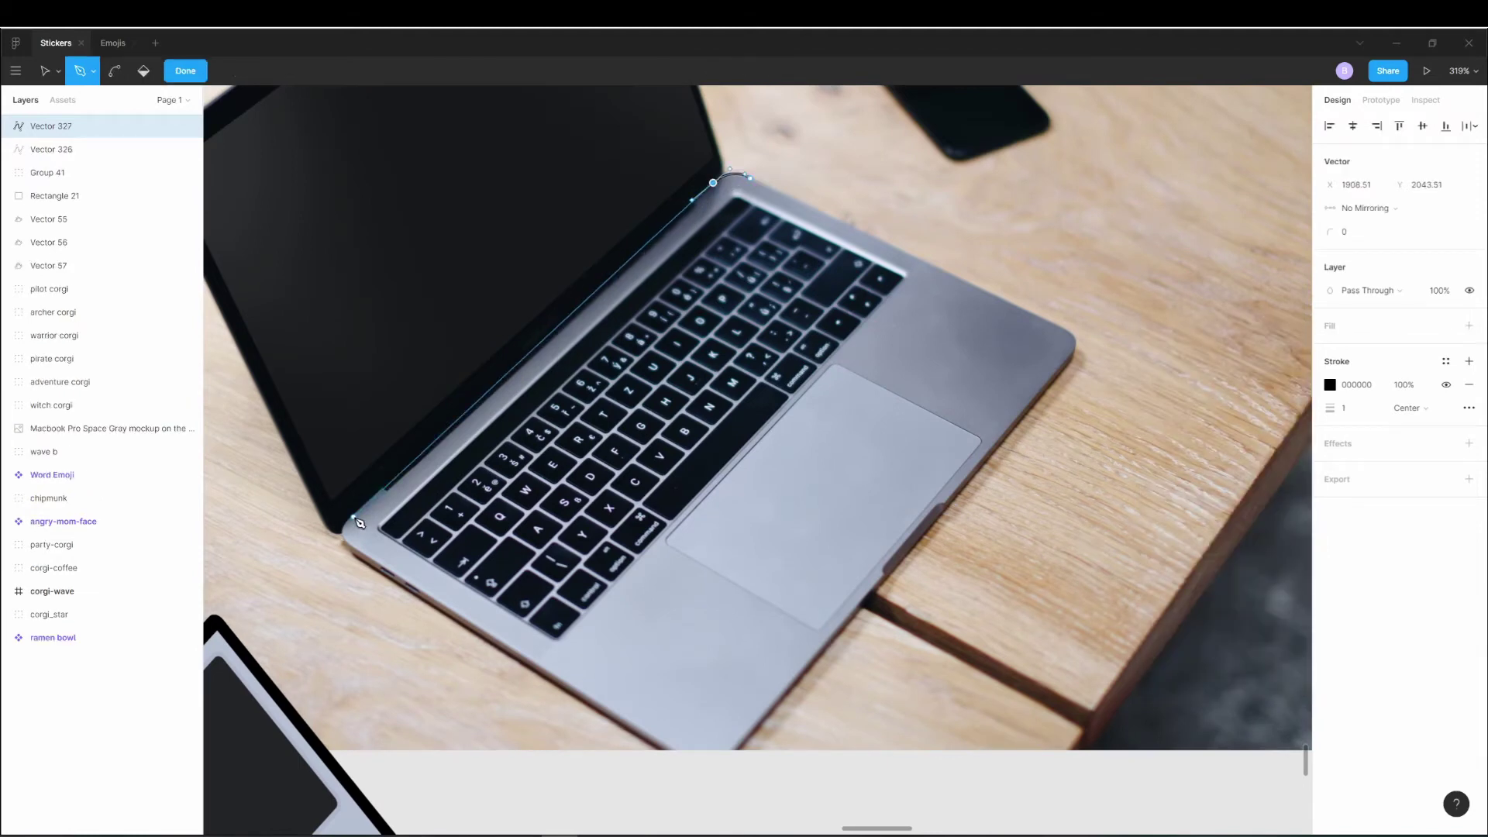
{"action": "left_click_drag", "start_coordinate": [353, 548], "coordinate": [376, 563]}
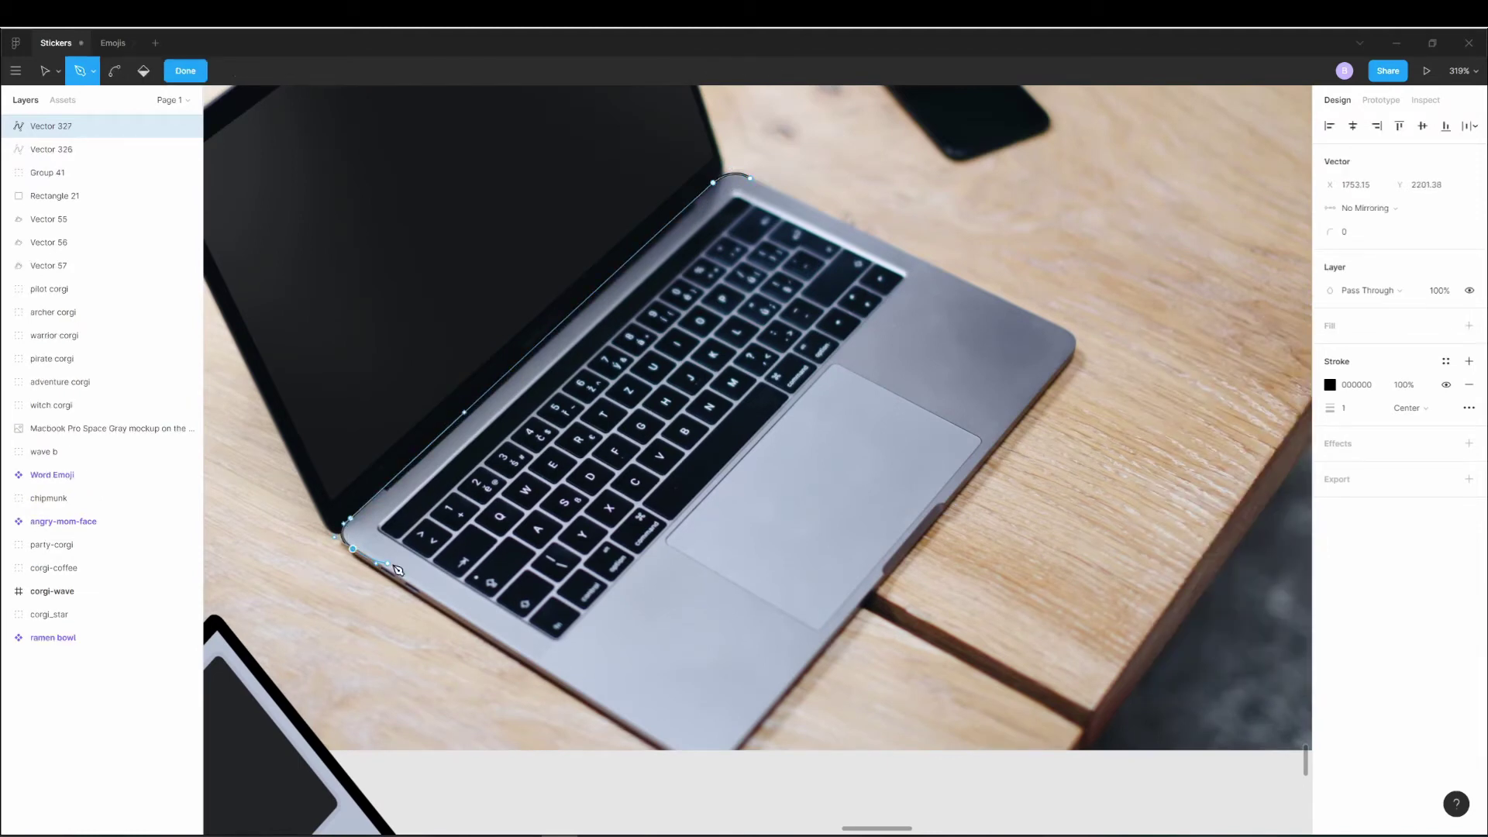
{"action": "scroll", "coordinate": [736, 688], "scroll_direction": "down", "scroll_amount": 2}
{"action": "left_click", "coordinate": [683, 687]}
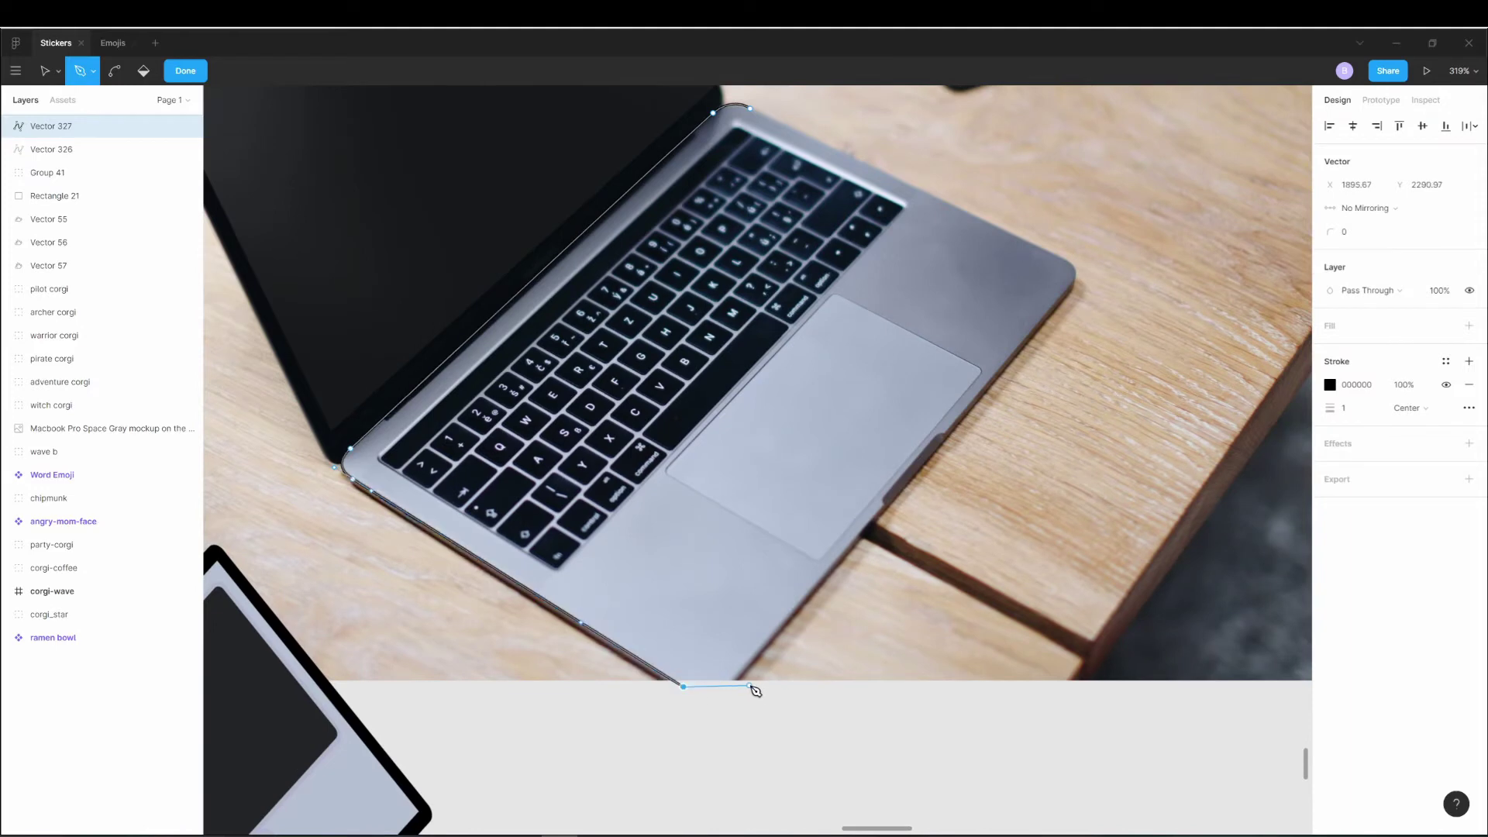
{"action": "left_click_drag", "start_coordinate": [734, 682], "coordinate": [751, 660]}
{"action": "left_click_drag", "start_coordinate": [1073, 283], "coordinate": [1048, 255]}
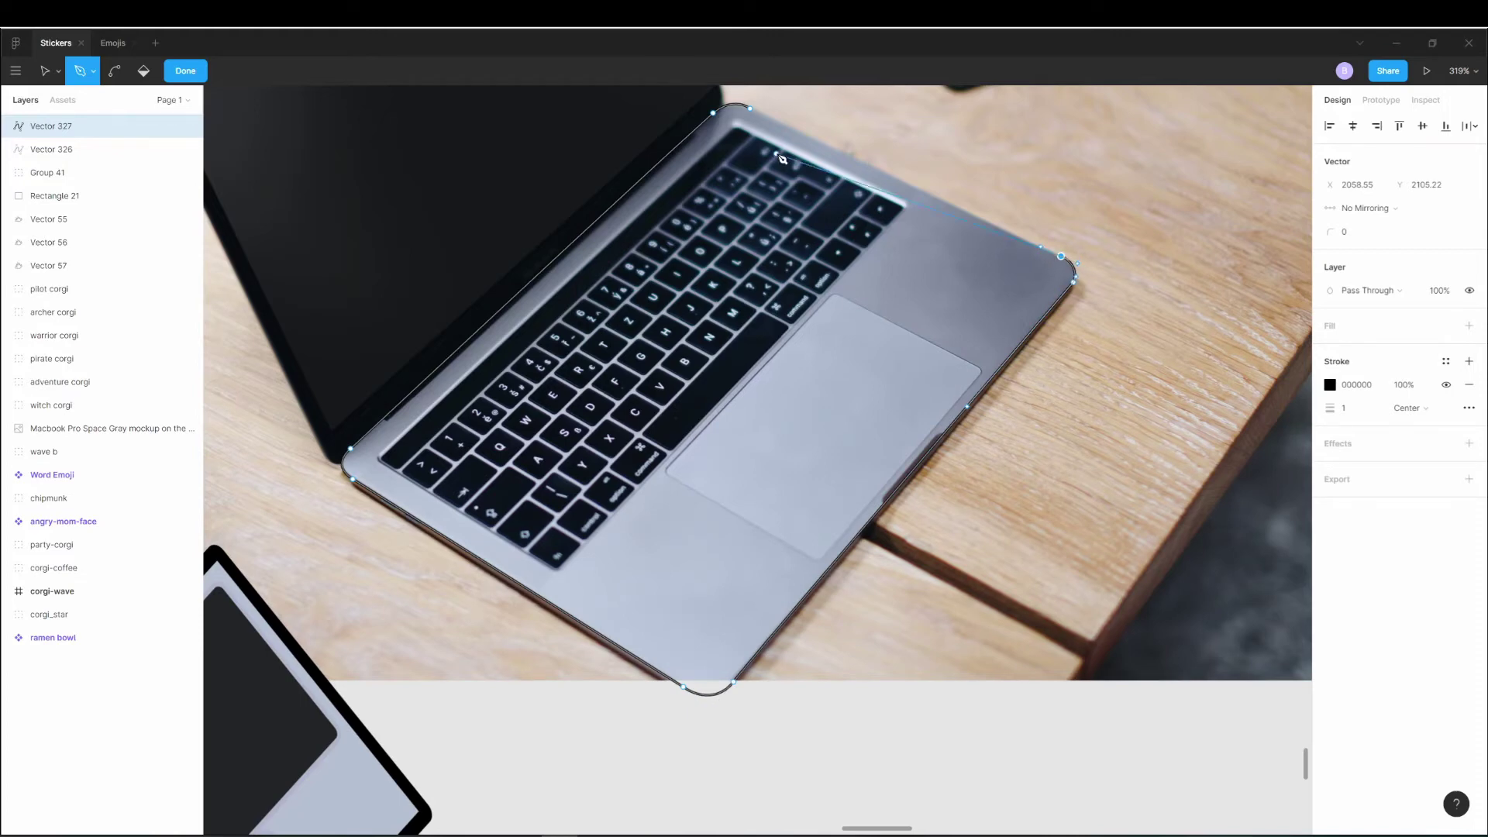
{"action": "left_click", "coordinate": [755, 111]}
Nudge the traced base into place and fill it with light grey-blue B5C0D3 sampled from the photo.
{"action": "key", "text": "Escape"}
{"action": "key", "text": "shift+1"}
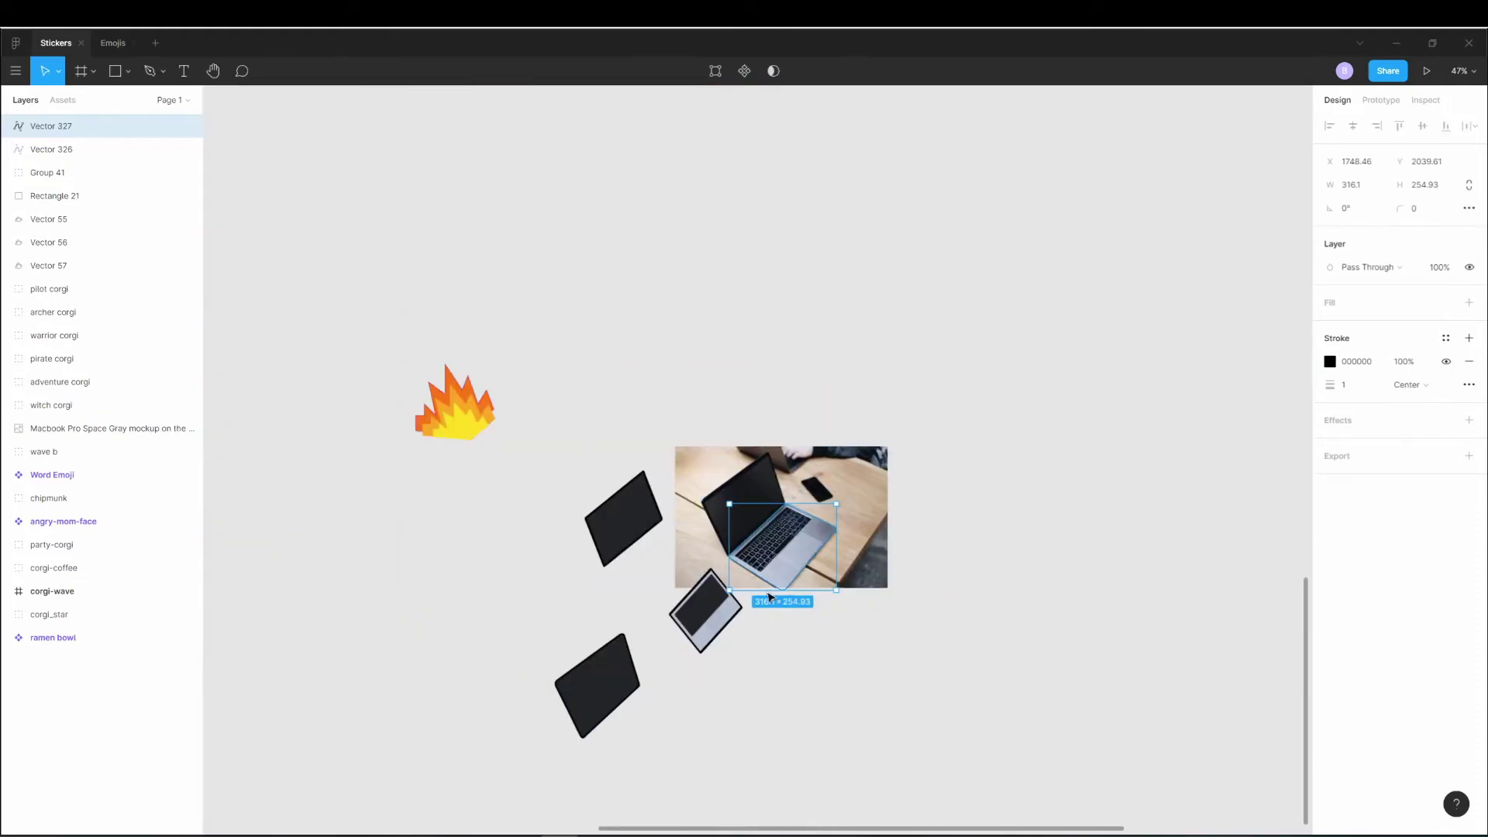
{"action": "left_click_drag", "start_coordinate": [626, 758], "coordinate": [628, 755]}
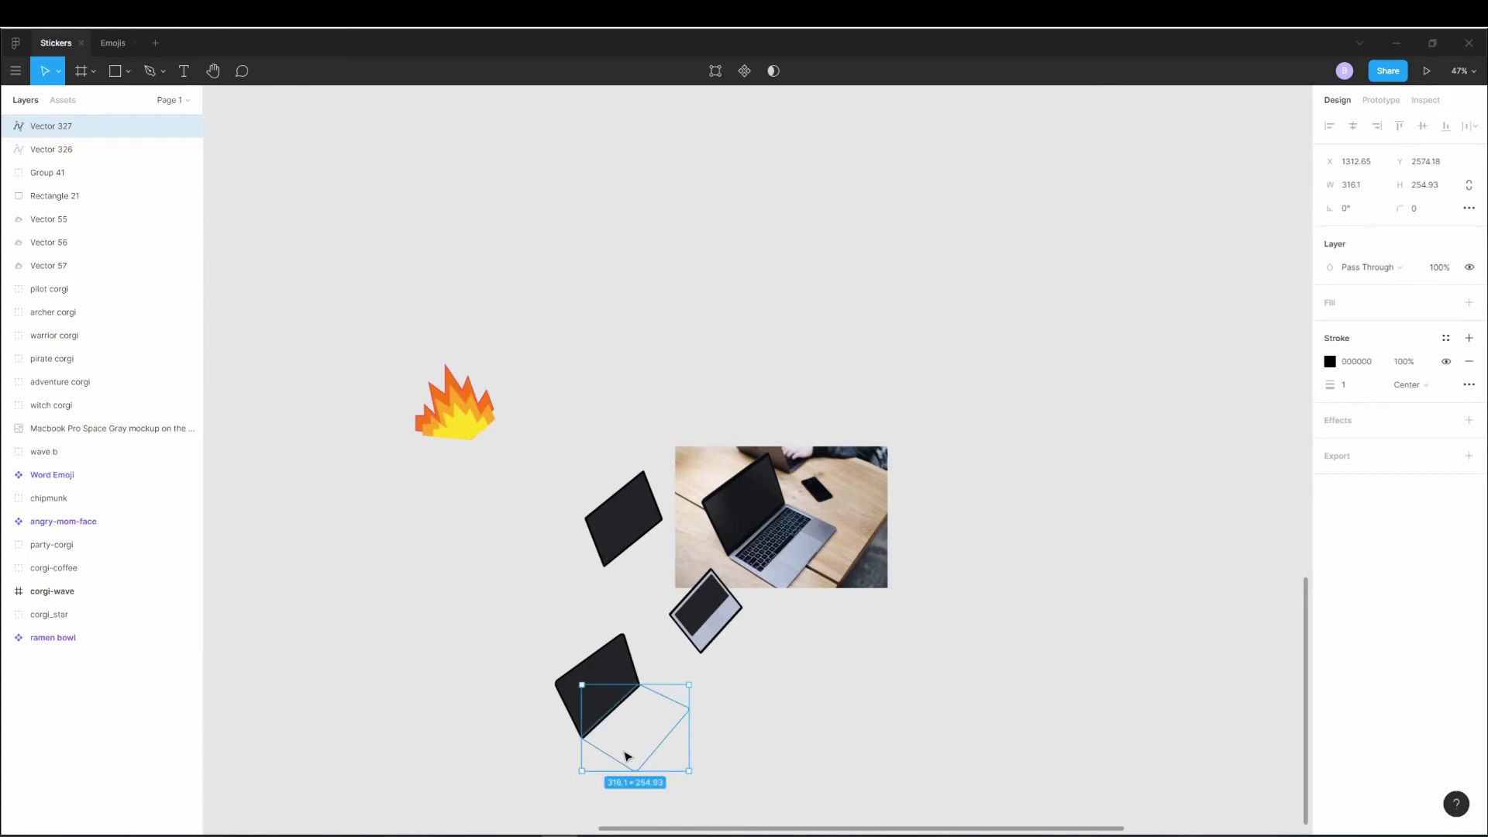
{"action": "left_click", "coordinate": [1328, 319]}
{"action": "left_click", "coordinate": [1158, 546]}
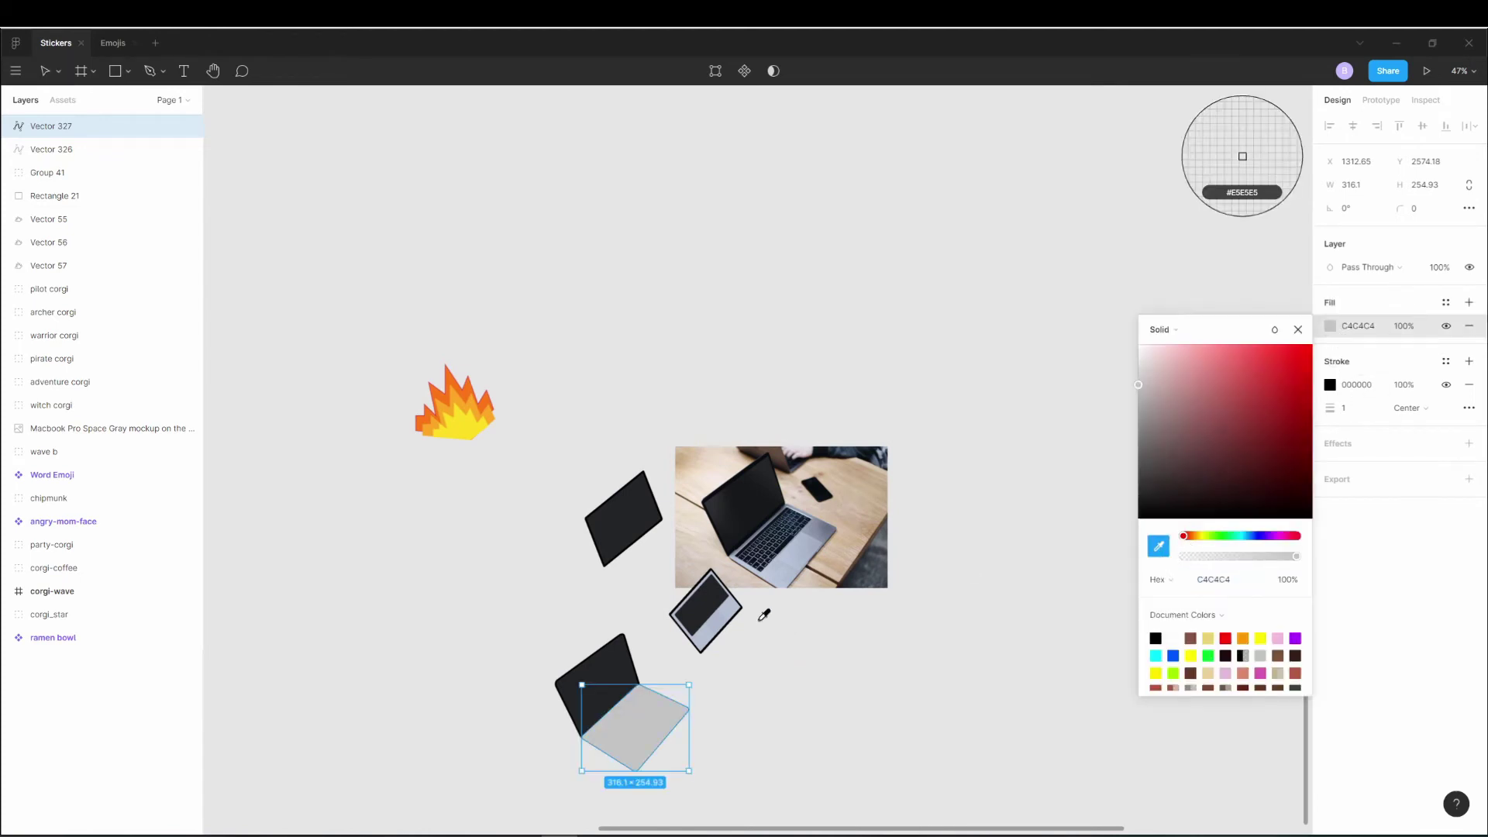
{"action": "left_click", "coordinate": [709, 624]}
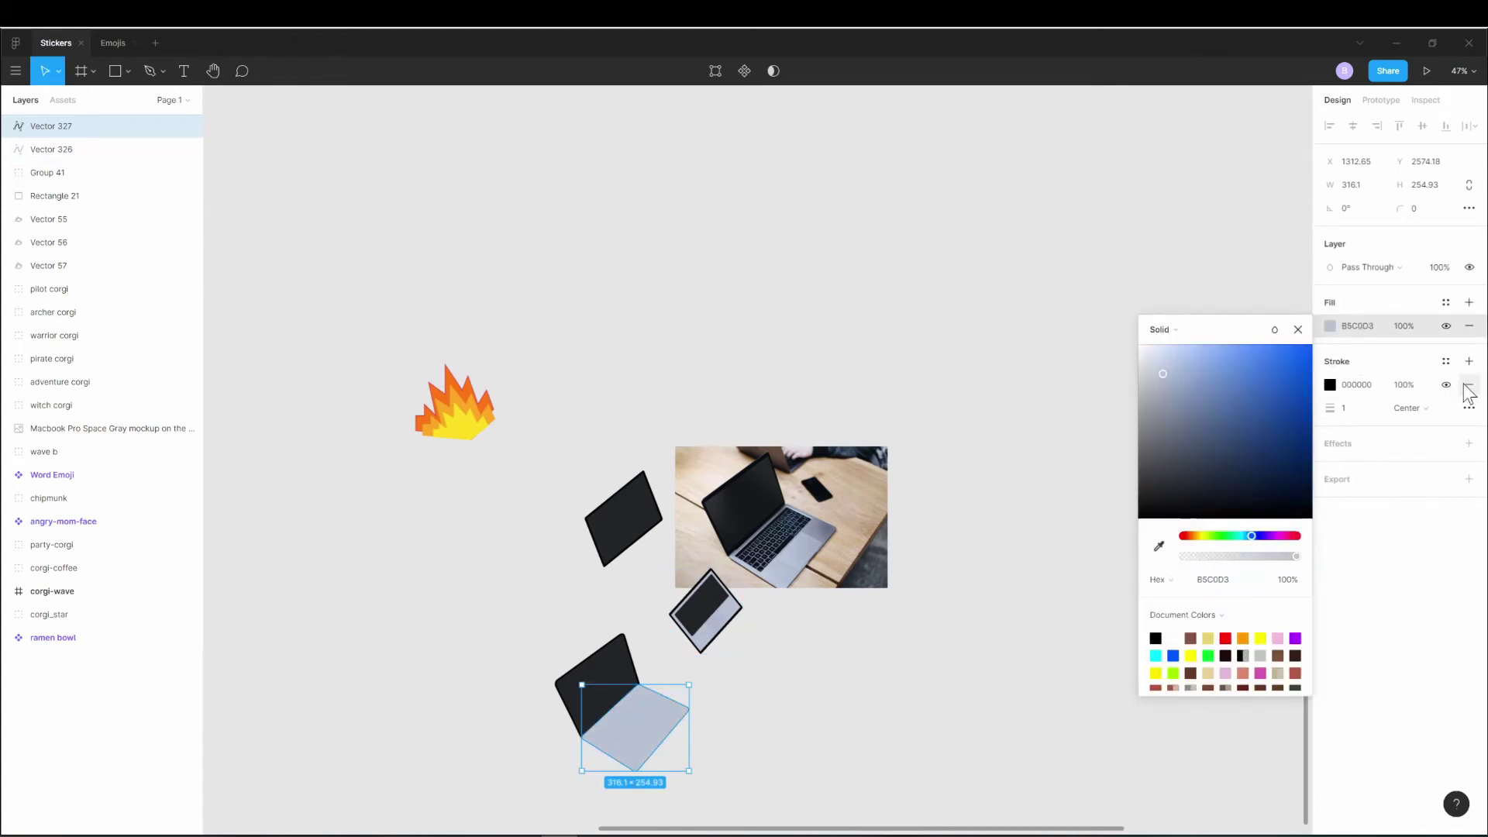
{"action": "left_click", "coordinate": [728, 752]}
Paste a base copy behind it, offset down-right as a thin thickness edge, and shift the screen up-left.
{"action": "scroll", "coordinate": [624, 766], "scroll_direction": "up", "scroll_amount": 5}
{"action": "key", "text": "ctrl+v"}
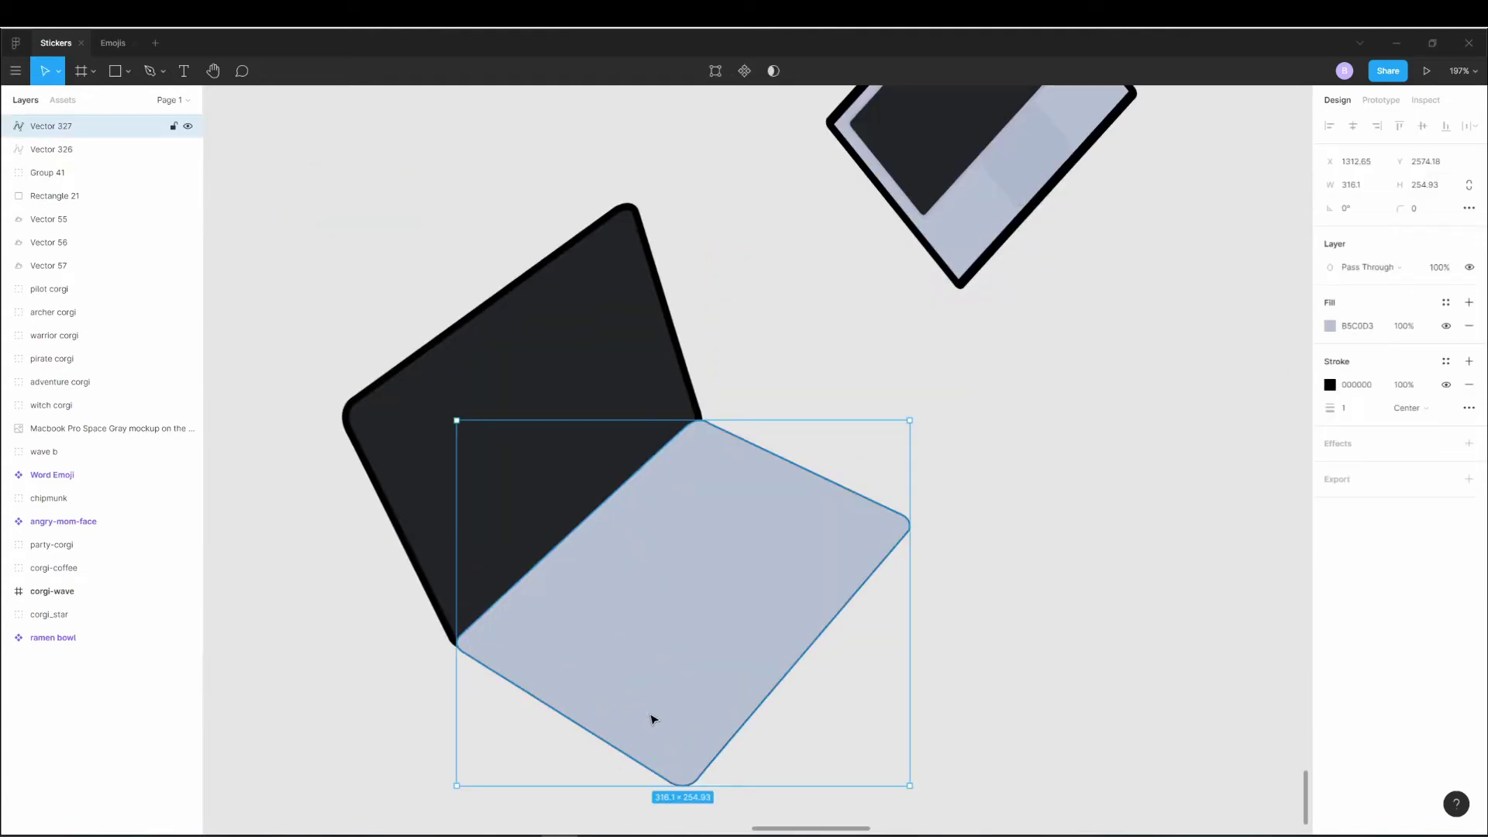
{"action": "key", "text": "ctrl+["}
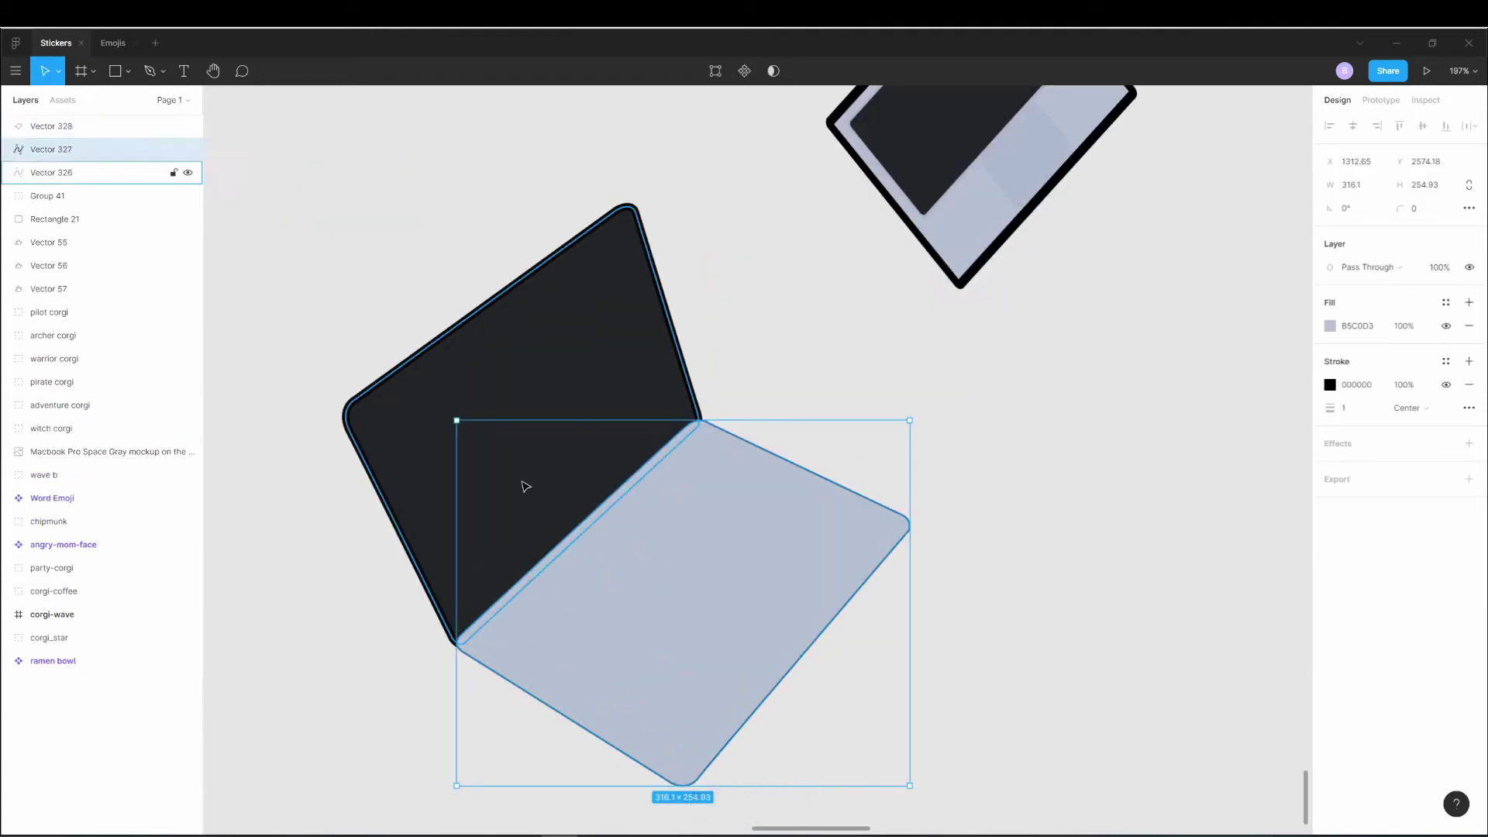
{"action": "left_click_drag", "start_coordinate": [521, 505], "coordinate": [524, 513]}
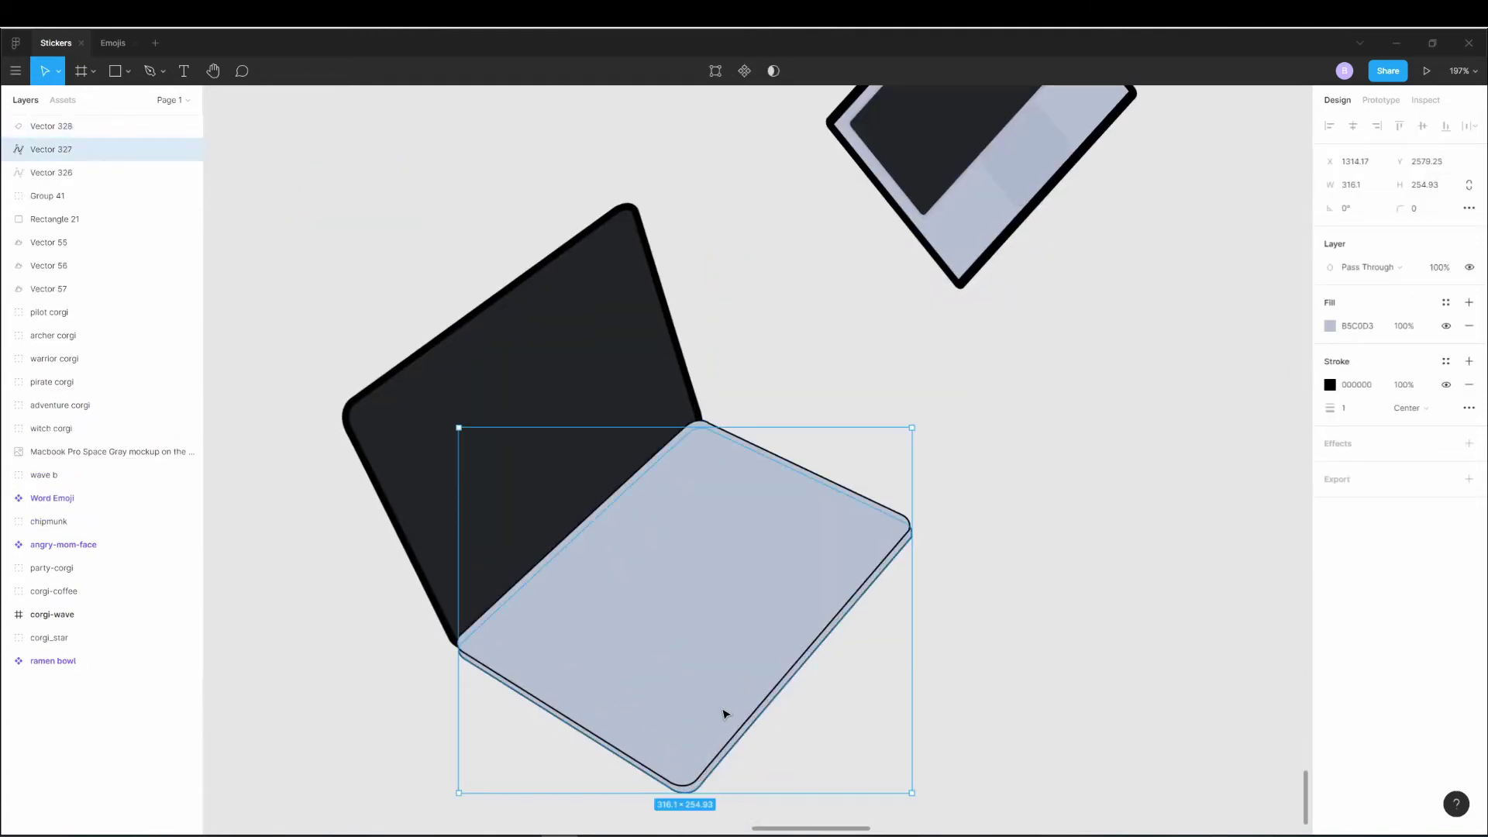
{"action": "left_click_drag", "start_coordinate": [725, 713], "coordinate": [722, 712]}
{"action": "left_click", "coordinate": [1182, 648]}
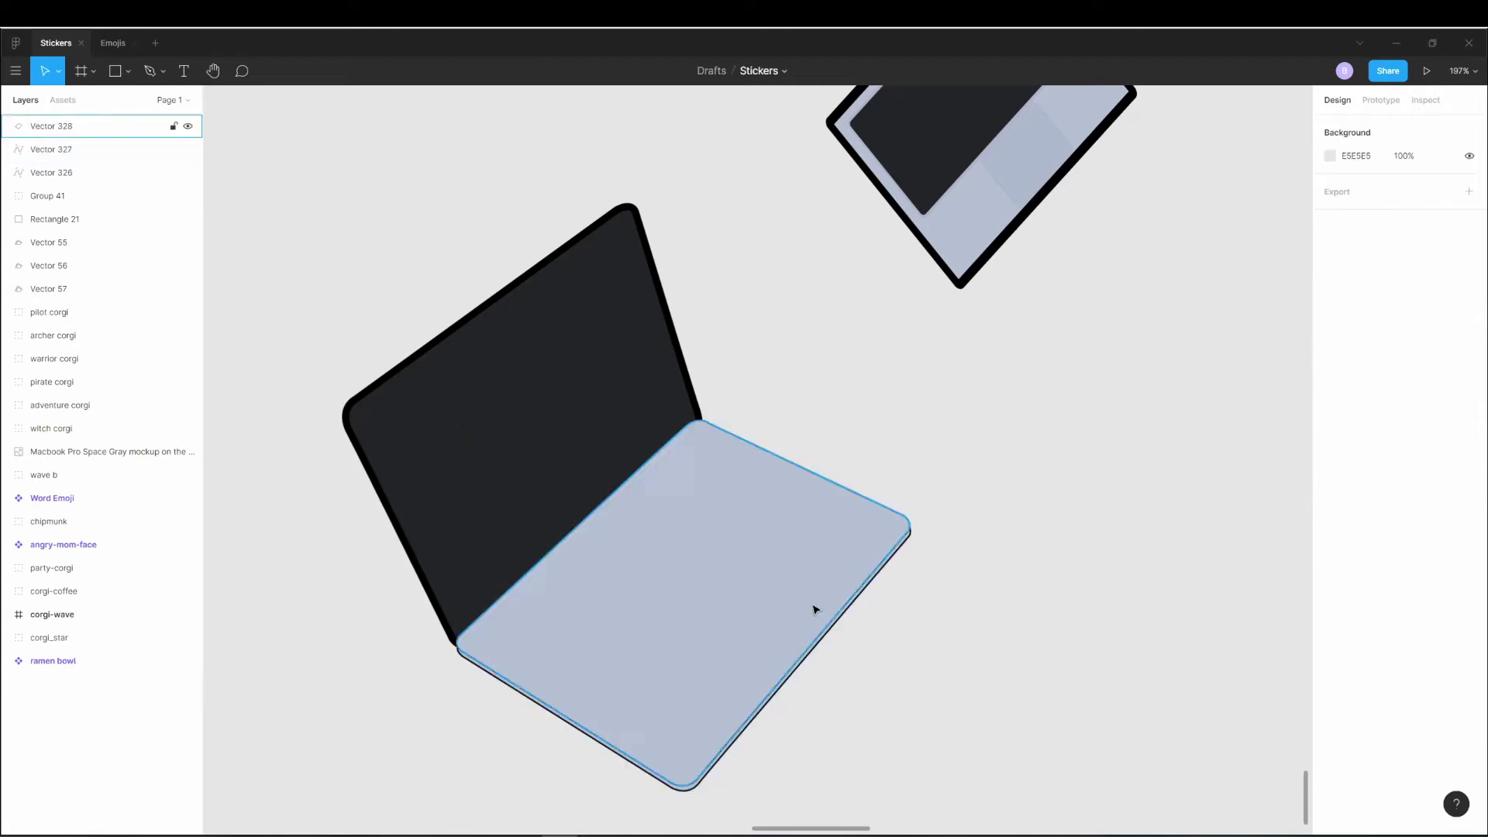
{"action": "left_click_drag", "start_coordinate": [580, 392], "coordinate": [569, 385]}
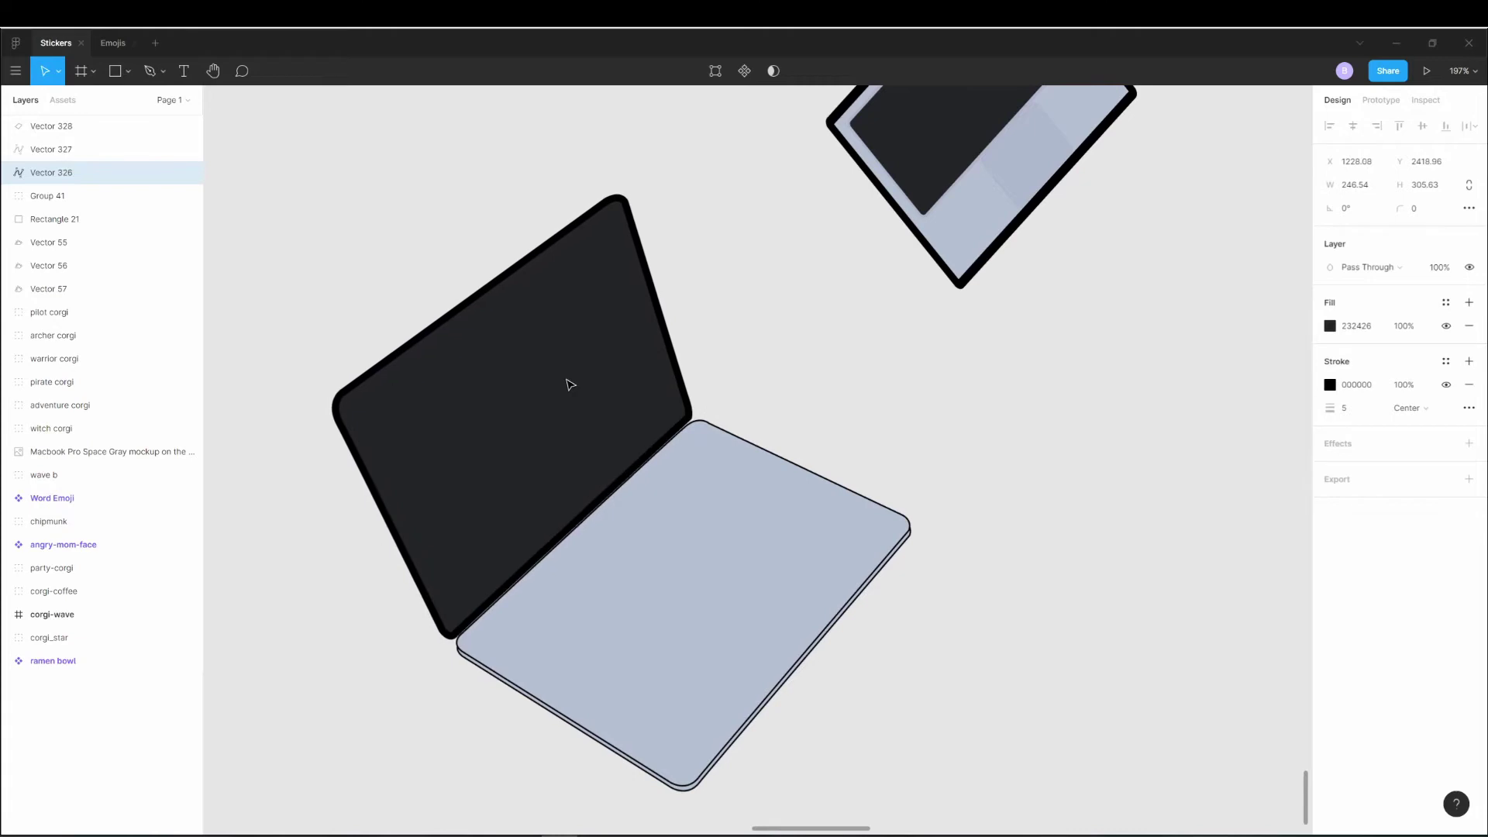
{"action": "left_click", "coordinate": [1109, 654]}
Delete the old dark screen Rectangle 21 and Group 41.
{"action": "scroll", "coordinate": [1112, 657], "scroll_direction": "up", "scroll_amount": 2}
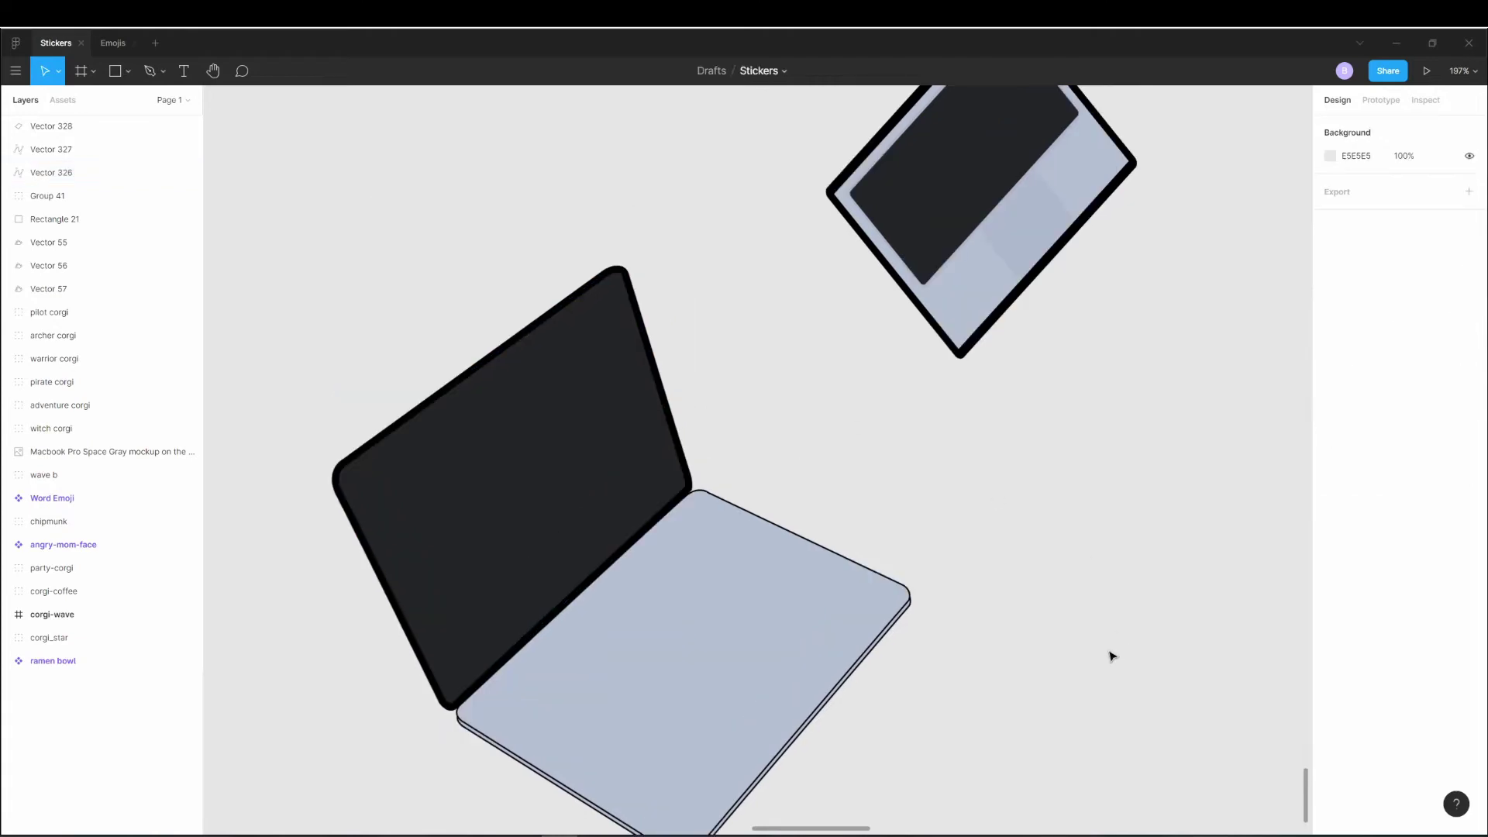
{"action": "scroll", "coordinate": [1196, 524], "scroll_direction": "down", "scroll_amount": 5}
{"action": "left_click", "coordinate": [1119, 381]}
{"action": "key", "text": "Delete"}
{"action": "left_click", "coordinate": [986, 232]}
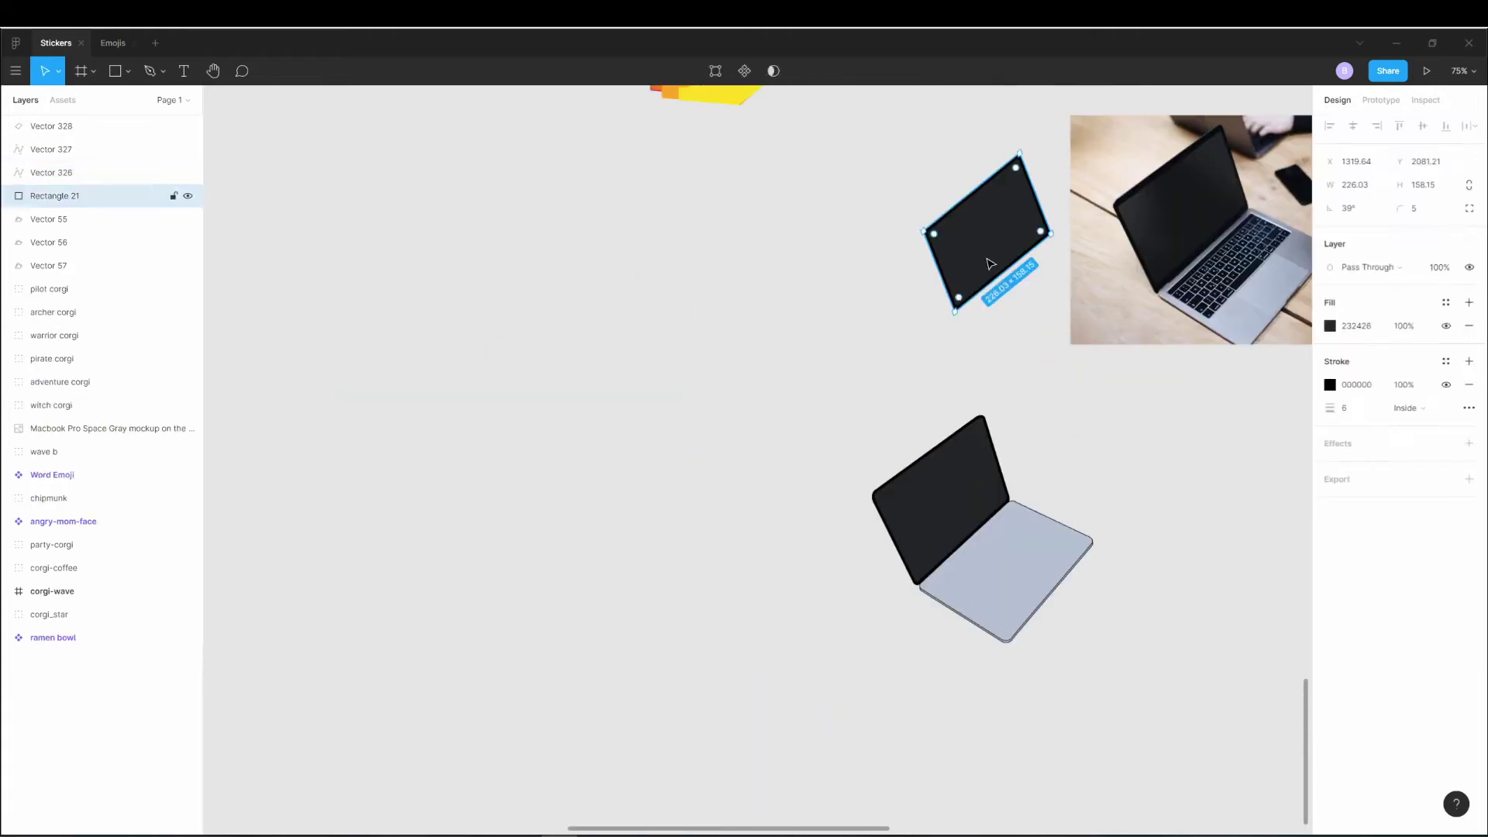
{"action": "key", "text": "Delete"}
Pen-trace the photo's trackpad corners as a closed outline with a rounded bottom corner.
{"action": "scroll", "coordinate": [1240, 465], "scroll_direction": "right", "scroll_amount": 3}
{"action": "scroll", "coordinate": [966, 385], "scroll_direction": "right", "scroll_amount": 2}
{"action": "scroll", "coordinate": [940, 349], "scroll_direction": "up", "scroll_amount": 3}
{"action": "scroll", "coordinate": [1007, 336], "scroll_direction": "up", "scroll_amount": 3}
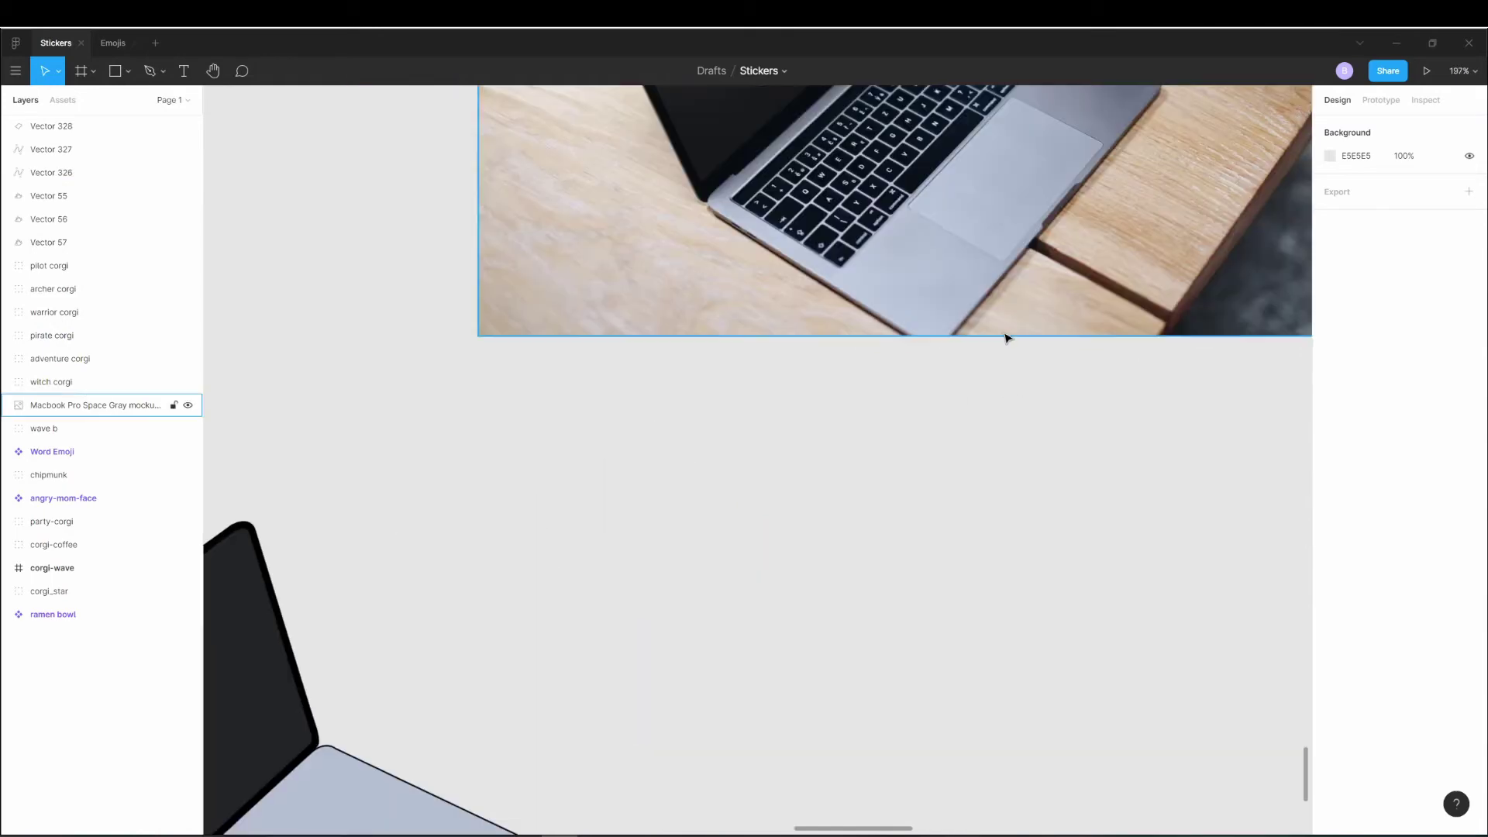
{"action": "scroll", "coordinate": [959, 245], "scroll_direction": "up", "scroll_amount": 3}
{"action": "key", "text": "p"}
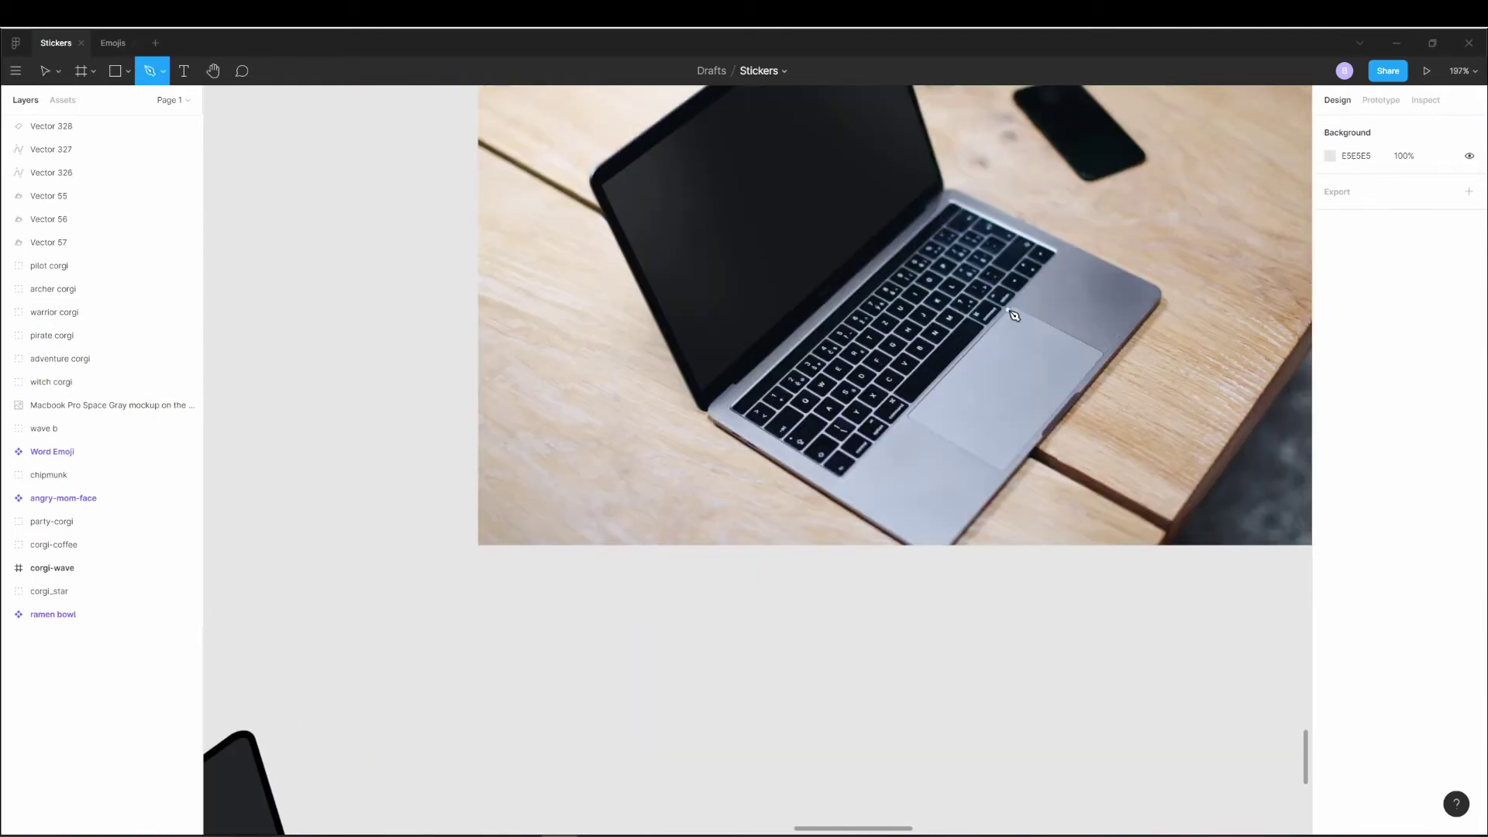
{"action": "scroll", "coordinate": [1014, 316], "scroll_direction": "up", "scroll_amount": 5}
{"action": "left_click", "coordinate": [912, 290]}
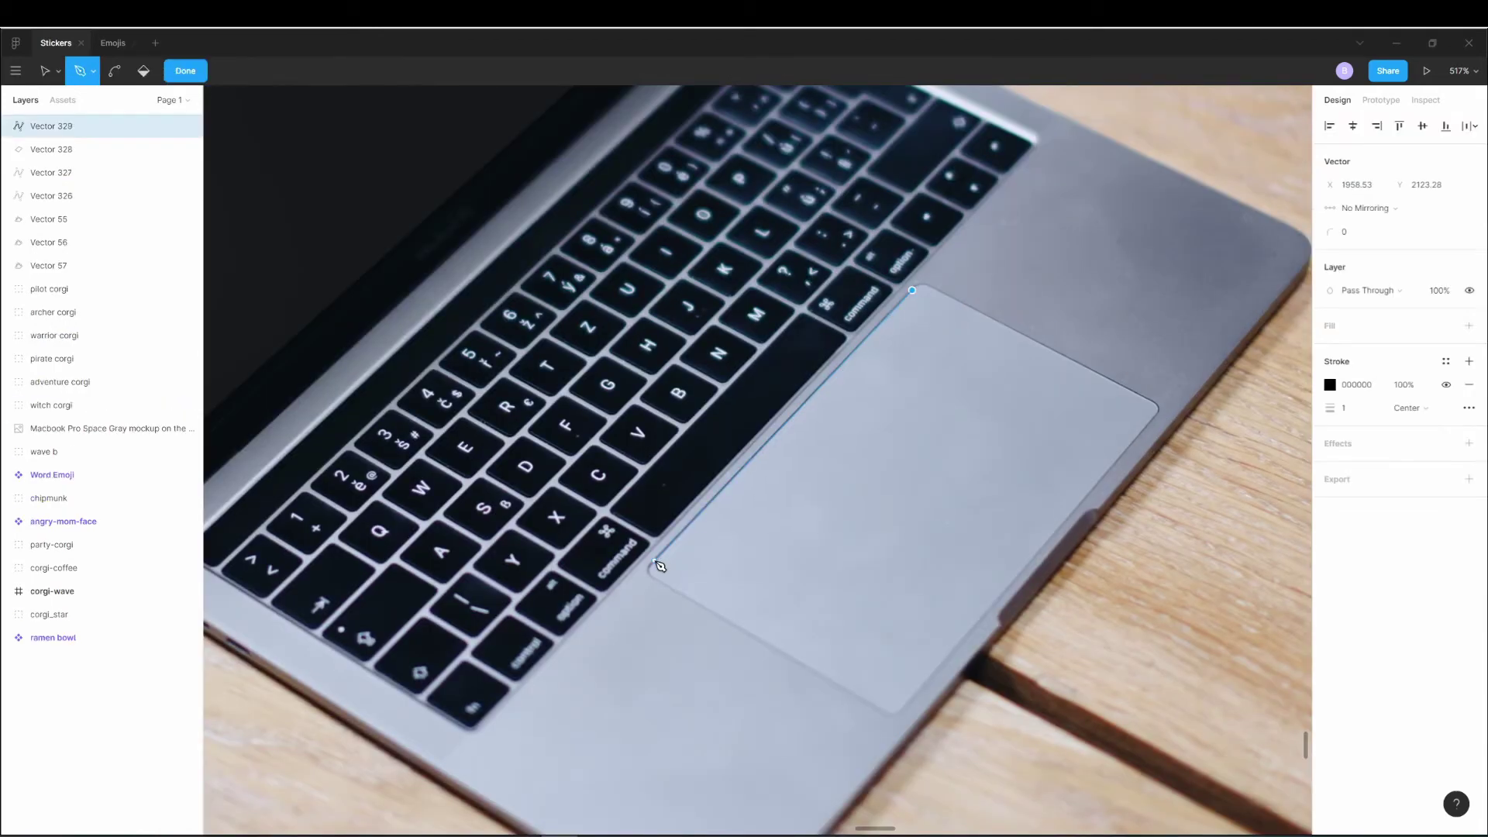
{"action": "left_click", "coordinate": [654, 559]}
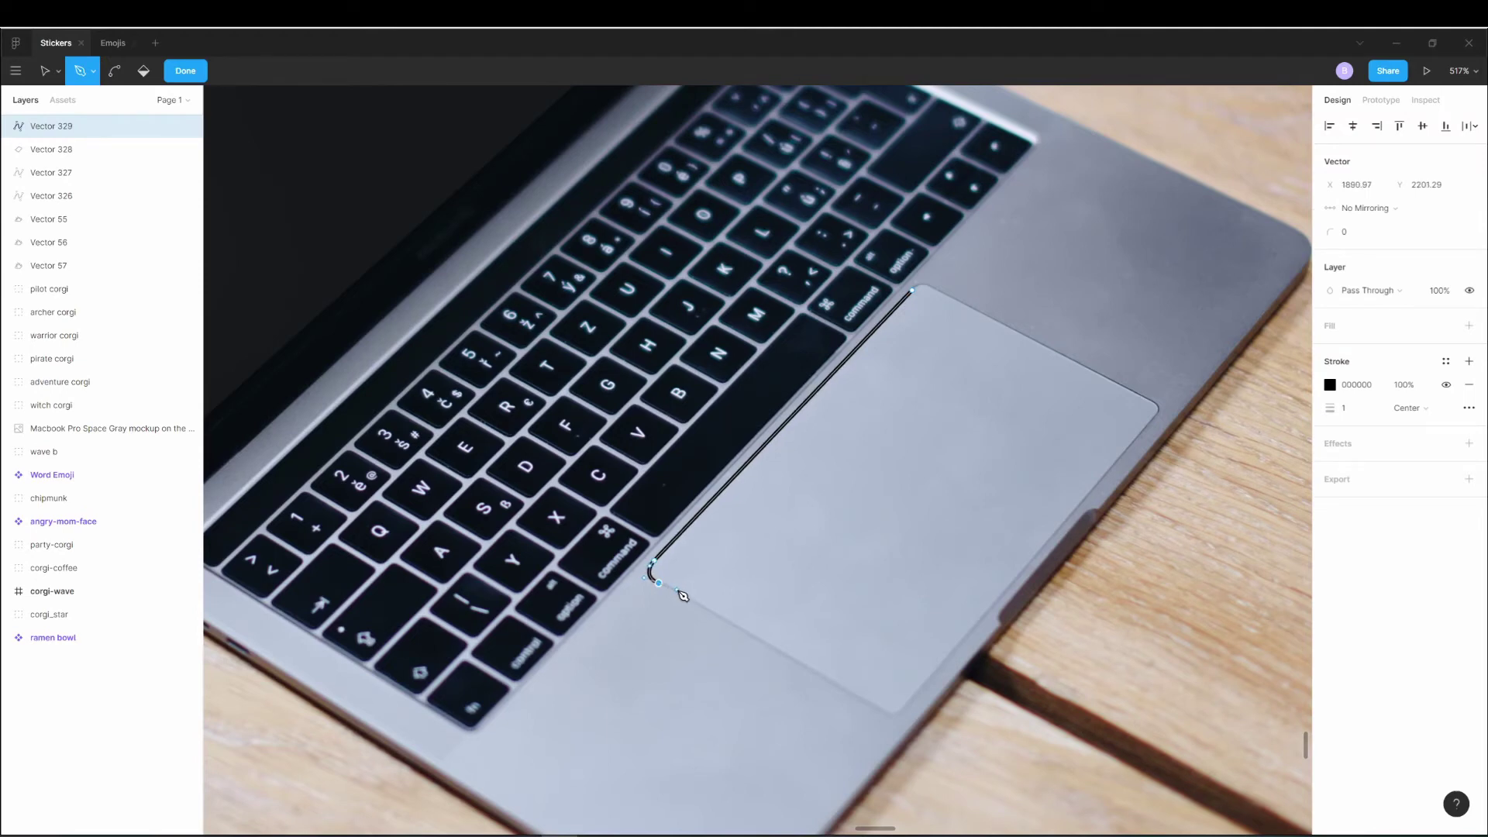
{"action": "left_click", "coordinate": [879, 706]}
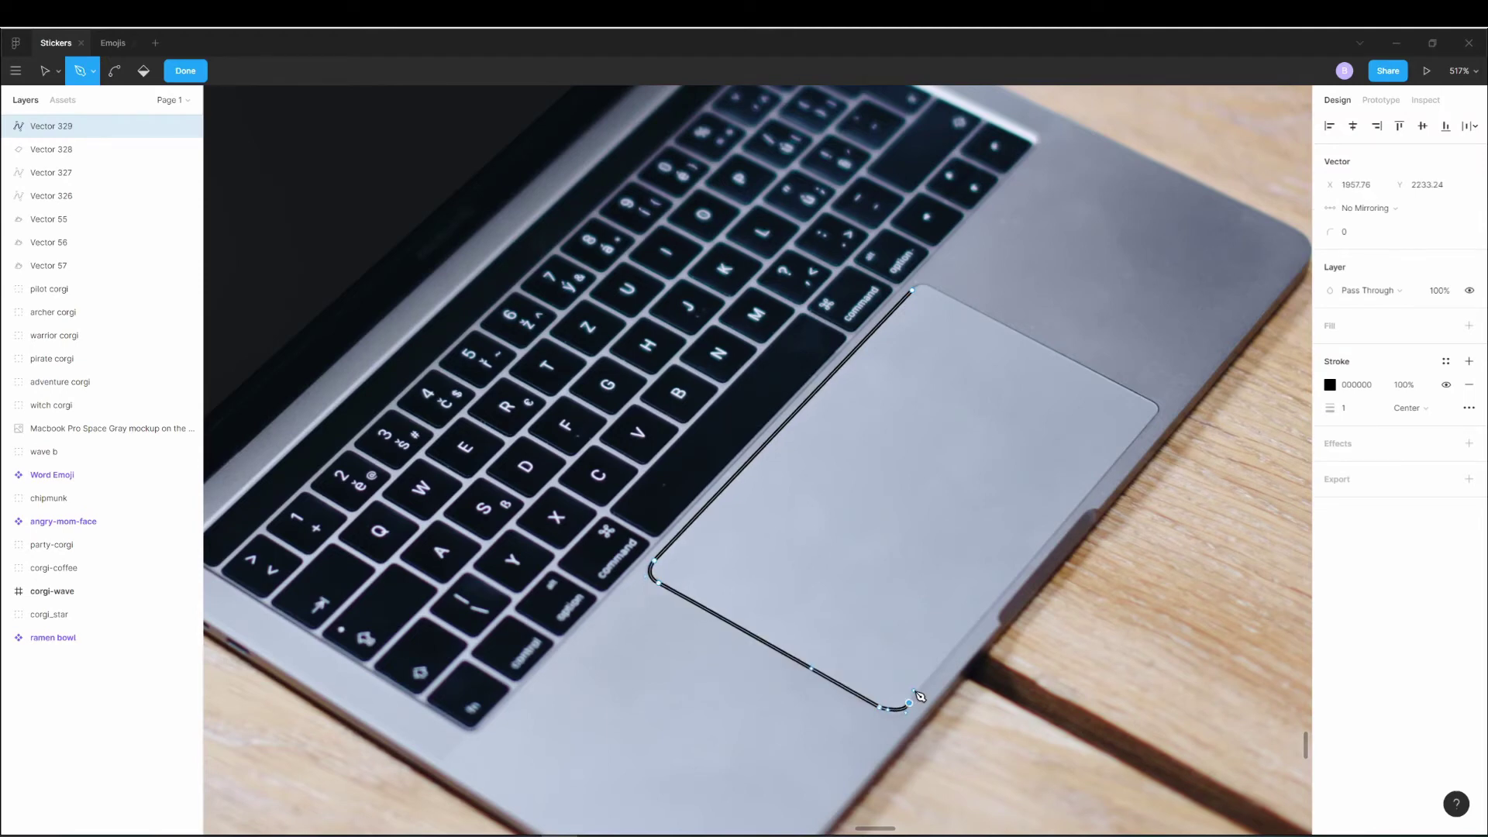
{"action": "left_click_drag", "start_coordinate": [931, 685], "coordinate": [929, 691]}
{"action": "left_click", "coordinate": [1161, 413]}
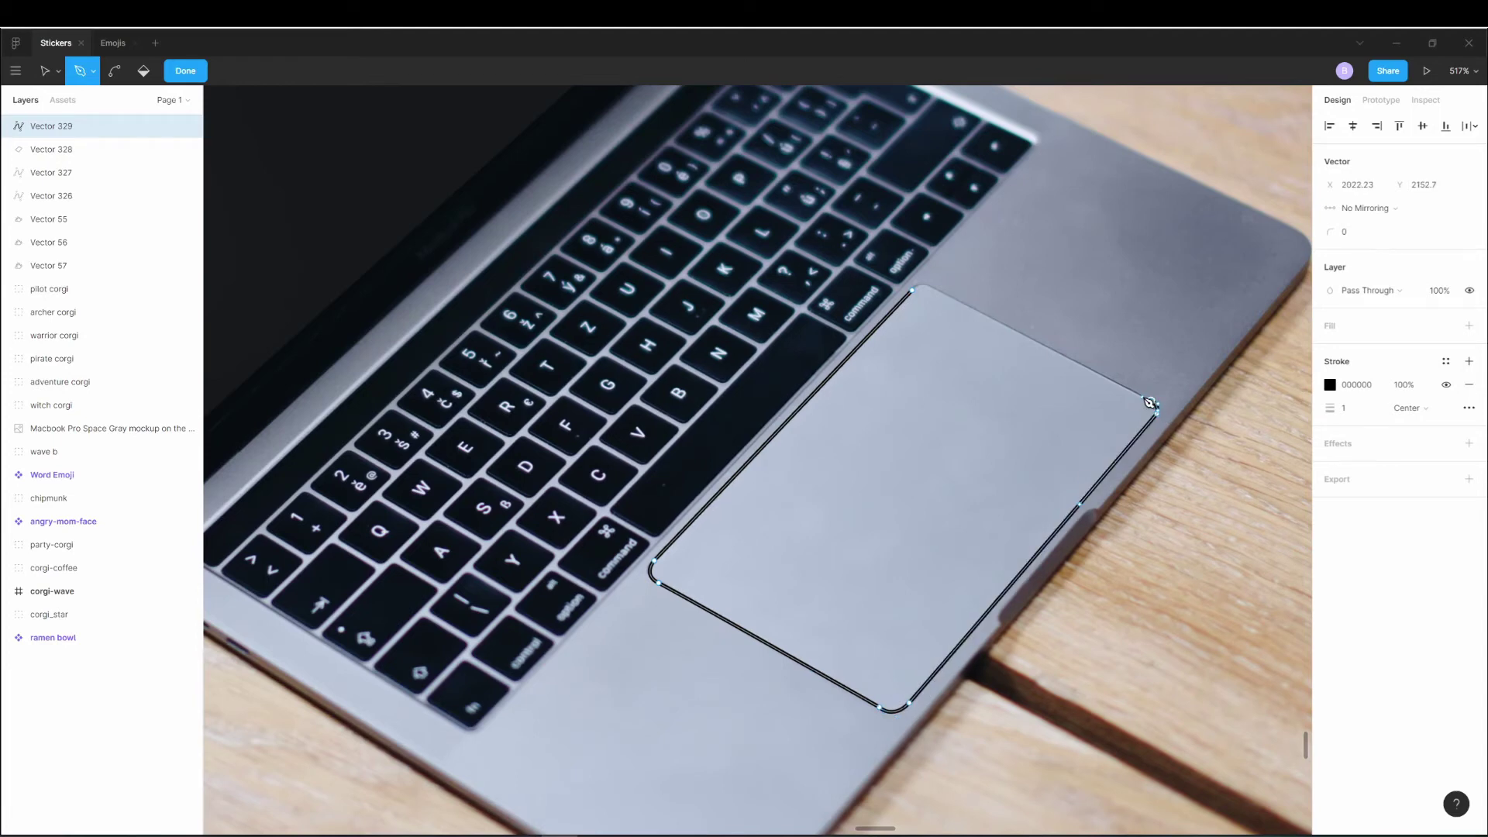
{"action": "left_click", "coordinate": [932, 290]}
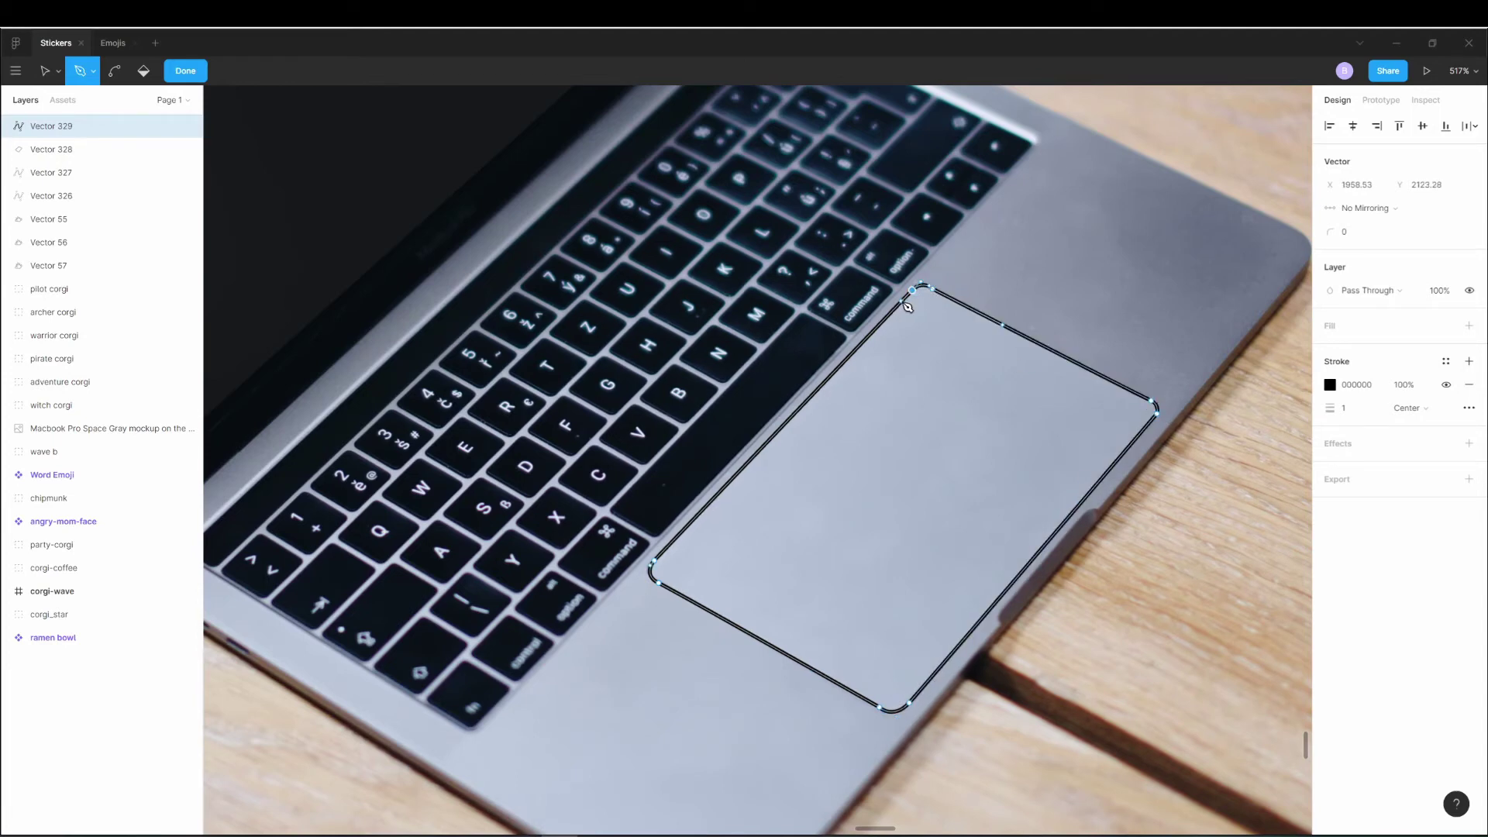
{"action": "left_click", "coordinate": [911, 299]}
Give the trackpad a fill of A4AFC3 and an A6AEC3 outline, both sampled from the photo.
{"action": "left_click", "coordinate": [1333, 330]}
{"action": "key", "text": "Escape"}
{"action": "key", "text": "shift+Left"}
{"action": "key", "text": "shift+Left"}
{"action": "key", "text": "shift+Left"}
{"action": "key", "text": "shift+Up"}
{"action": "key", "text": "shift+Up"}
{"action": "key", "text": "shift+Up"}
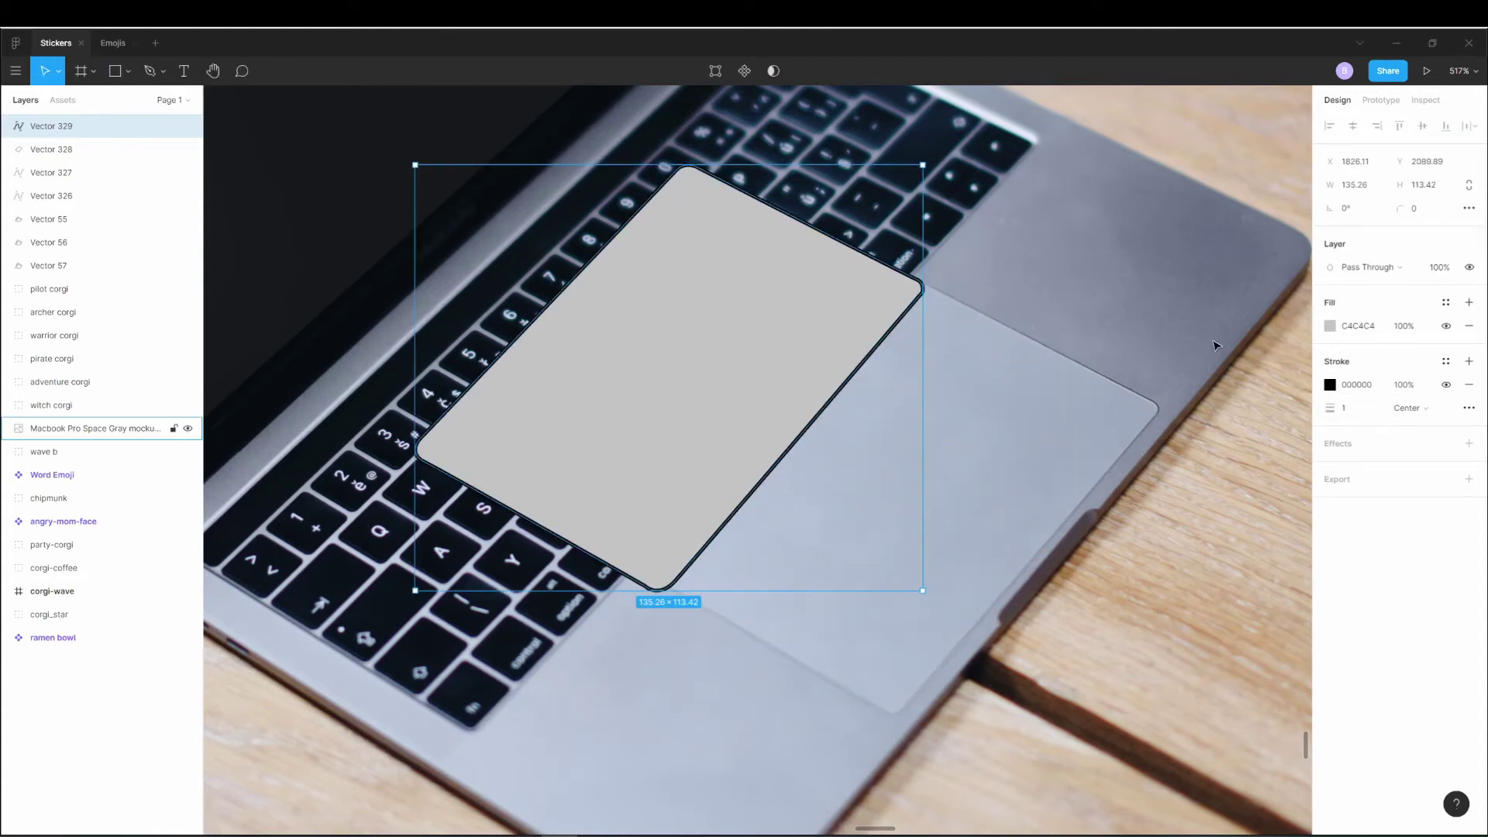
{"action": "left_click", "coordinate": [1330, 325]}
{"action": "left_click", "coordinate": [1160, 542]}
{"action": "left_click", "coordinate": [1083, 491]}
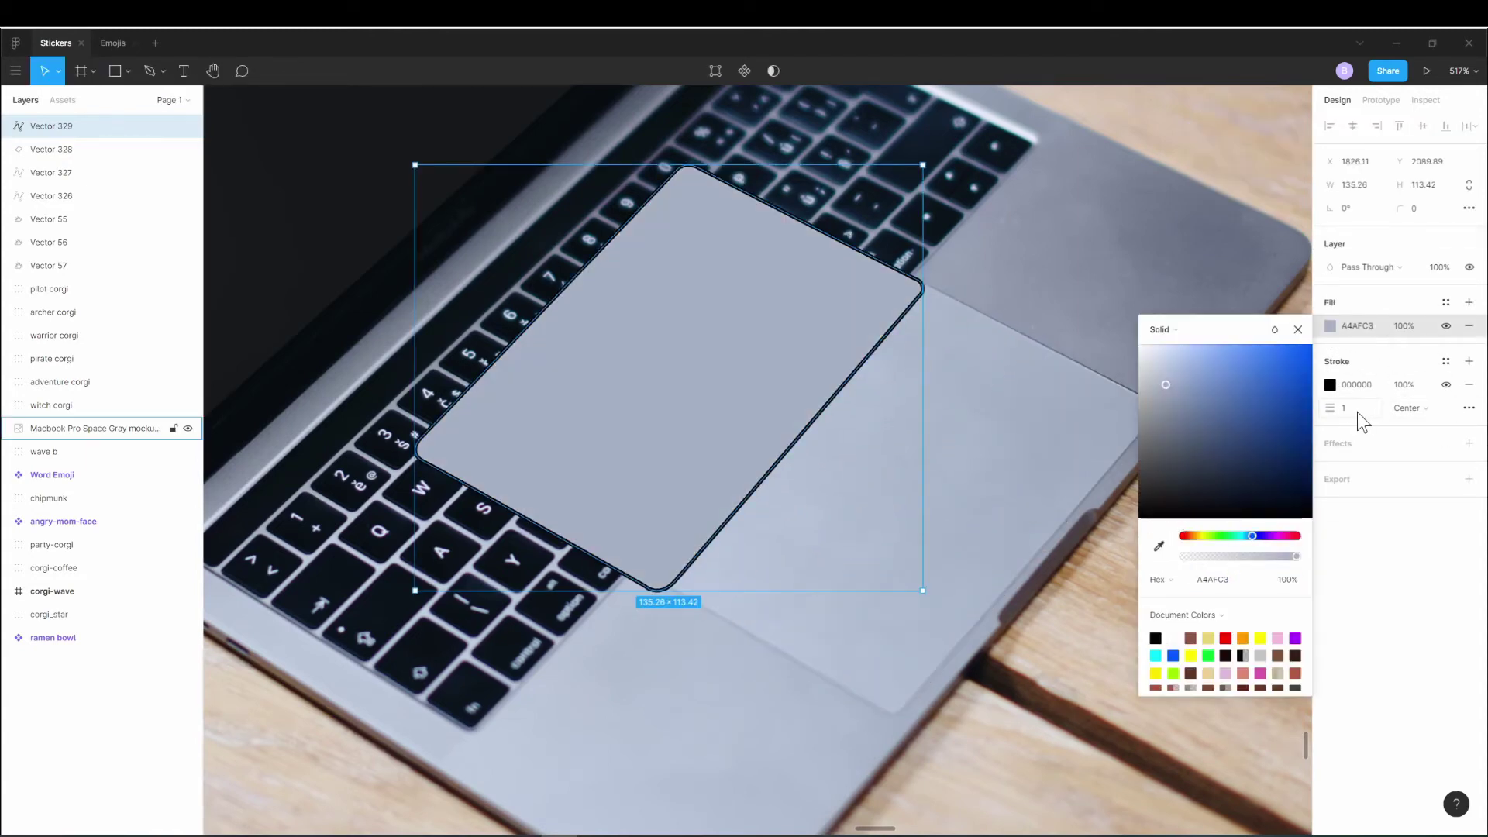
{"action": "left_click", "coordinate": [1329, 384]}
{"action": "left_click", "coordinate": [1160, 605]}
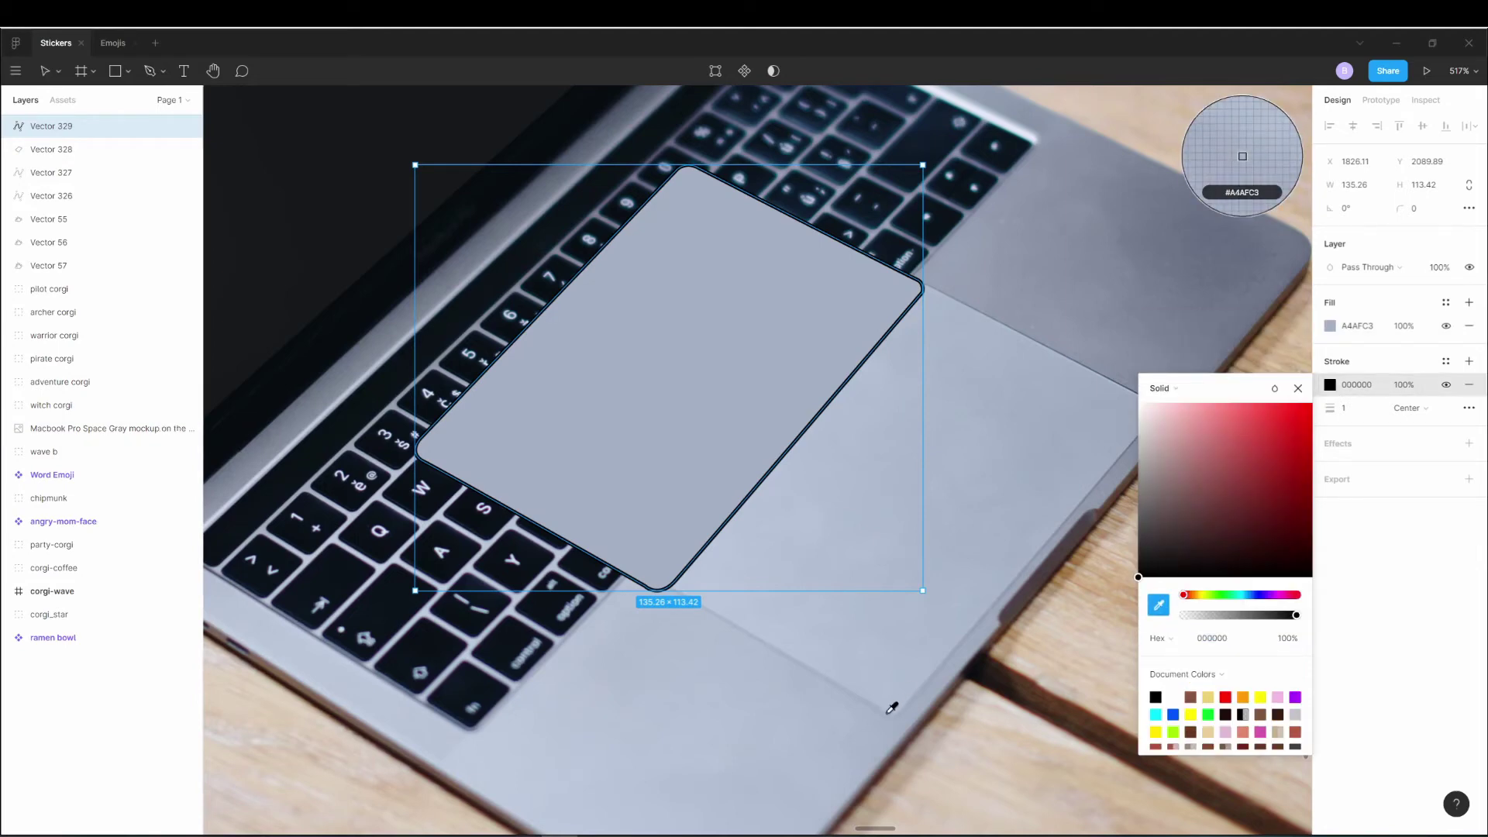
{"action": "left_click", "coordinate": [903, 713]}
{"action": "left_click", "coordinate": [640, 402]}
Move the trackpad shape onto the flat laptop's base.
{"action": "scroll", "coordinate": [640, 401], "scroll_direction": "down", "scroll_amount": 5}
{"action": "mouse_move", "coordinate": [634, 488]}
{"action": "left_mouse_down"}
{"action": "mouse_move", "coordinate": [318, 670]}
{"action": "mouse_move", "coordinate": [439, 578]}
{"action": "left_mouse_up"}
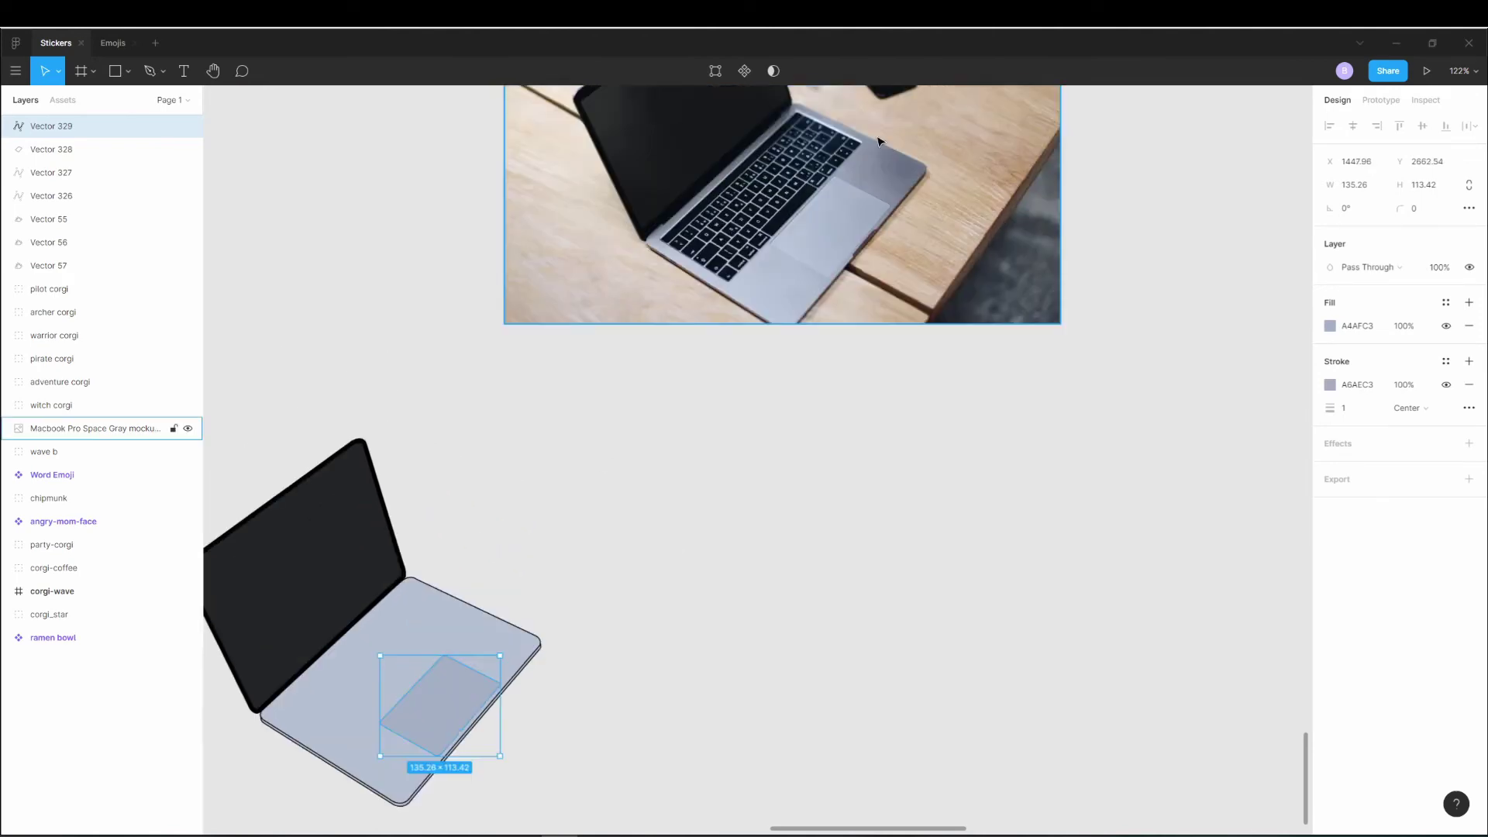
{"action": "scroll", "coordinate": [372, 579], "scroll_direction": "up", "scroll_amount": 5}
{"action": "scroll", "coordinate": [369, 505], "scroll_direction": "down", "scroll_amount": 5}
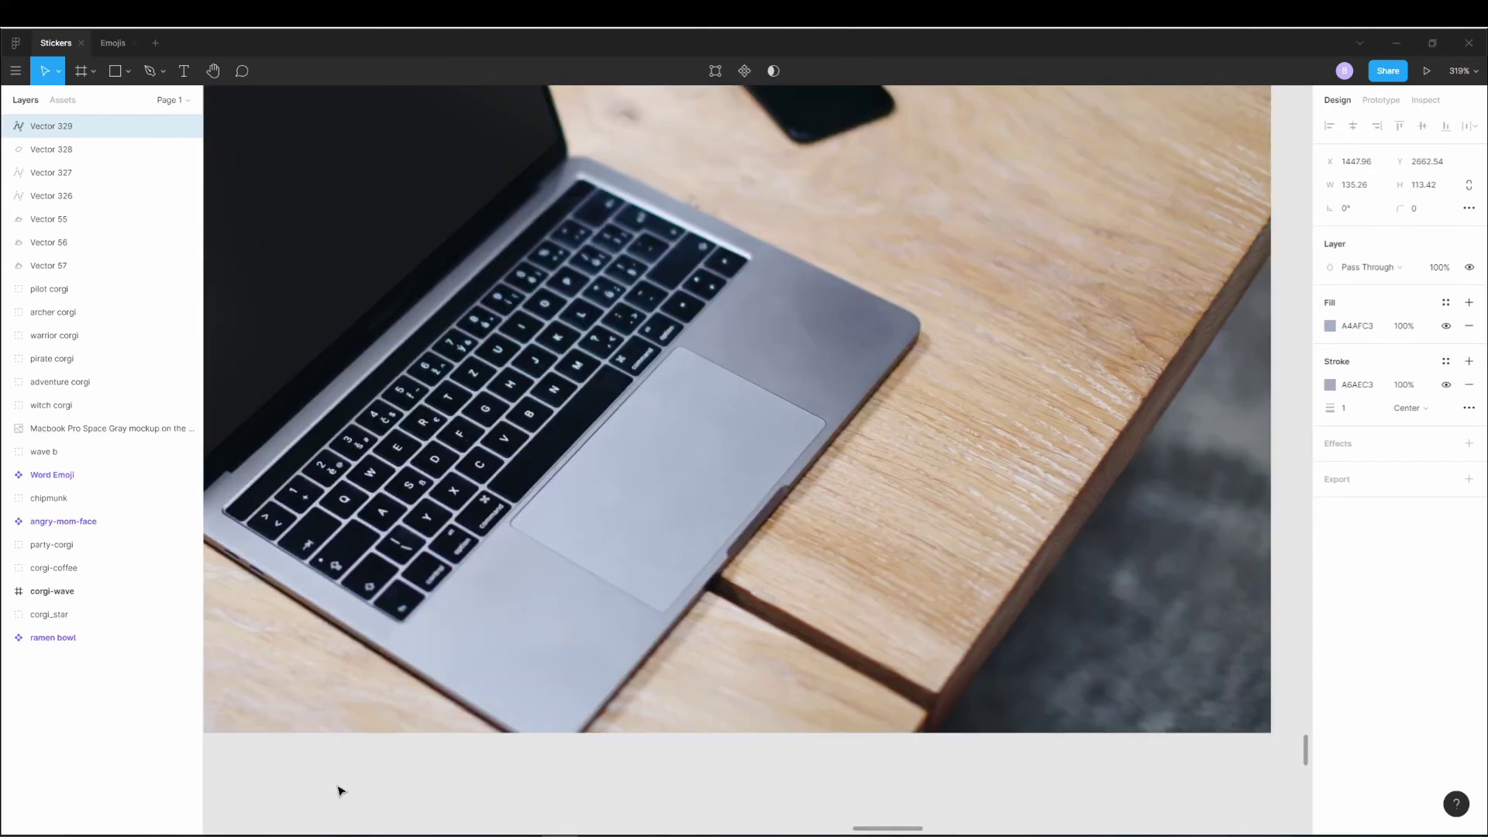
{"action": "left_click", "coordinate": [339, 788]}
{"action": "scroll", "coordinate": [389, 548], "scroll_direction": "up", "scroll_amount": 3}
Start tracing the photo's keyboard area from its near left corner with a curved far-end anchor.
{"action": "key", "text": "p"}
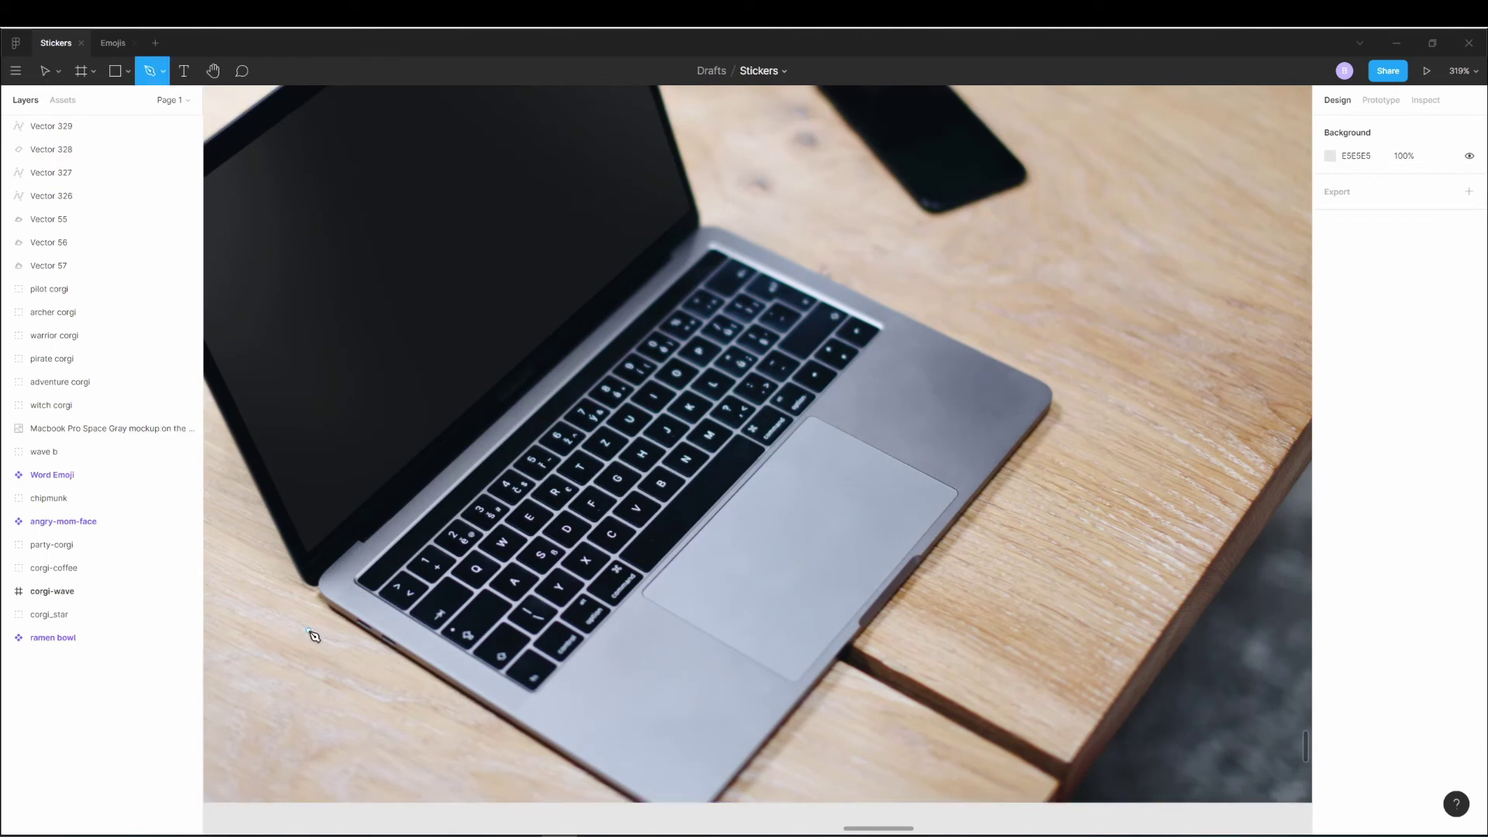
{"action": "scroll", "coordinate": [315, 634], "scroll_direction": "up", "scroll_amount": 3}
{"action": "left_click", "coordinate": [231, 540]}
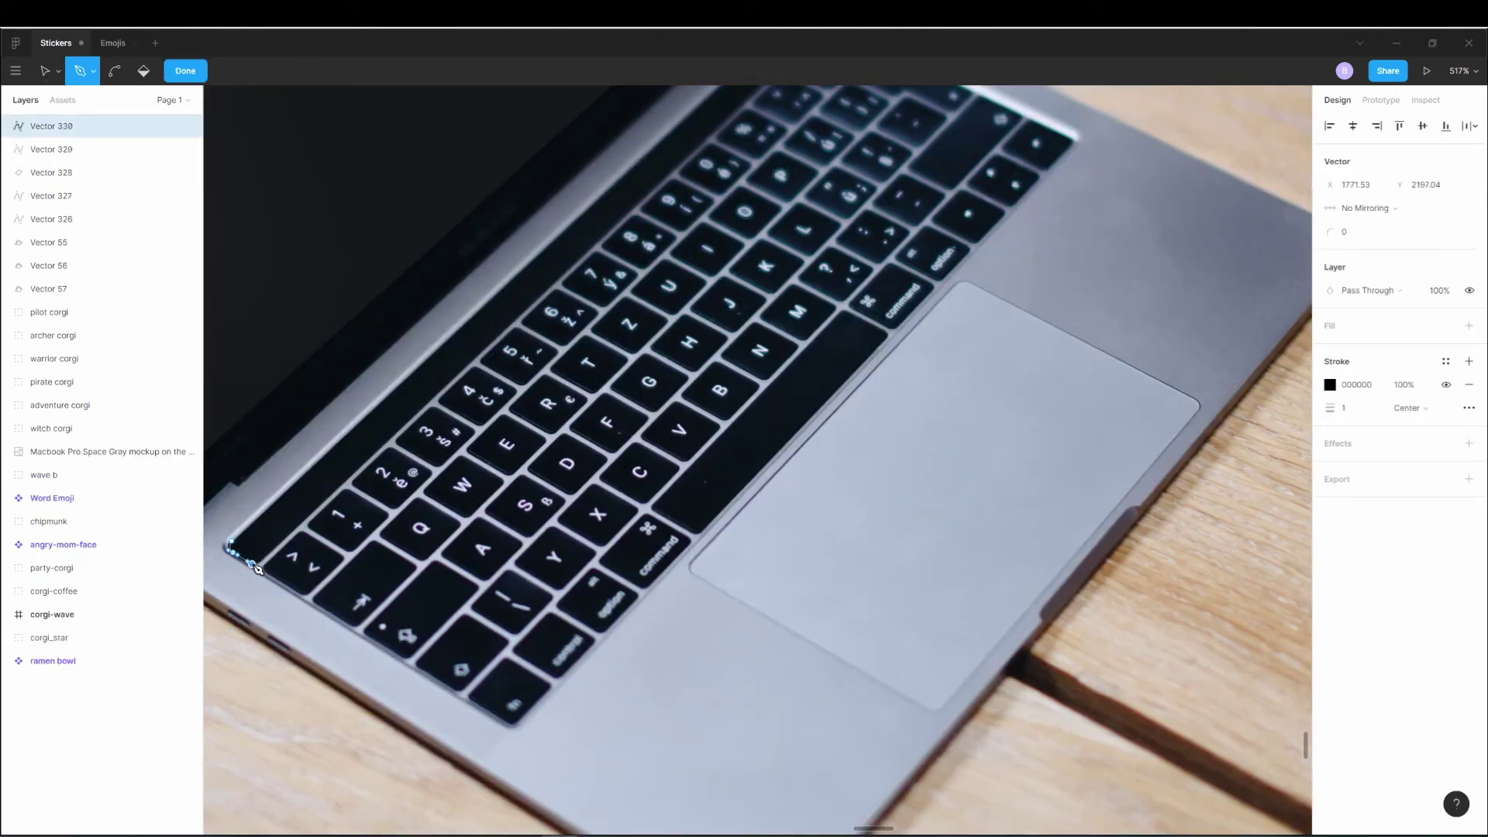
{"action": "scroll", "coordinate": [417, 511], "scroll_direction": "up", "scroll_amount": 3}
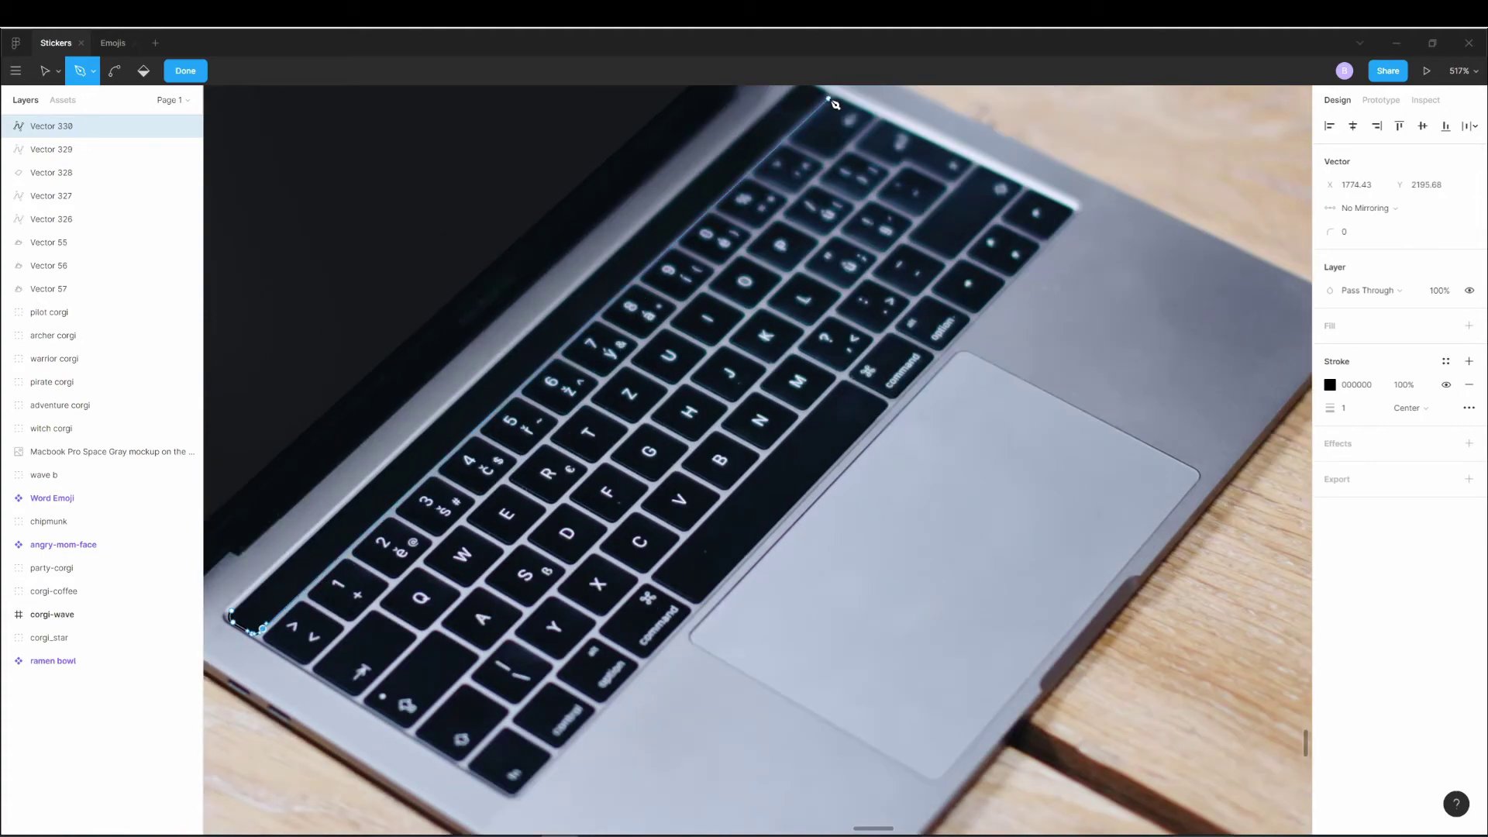
{"action": "left_click_drag", "start_coordinate": [828, 164], "coordinate": [828, 100]}
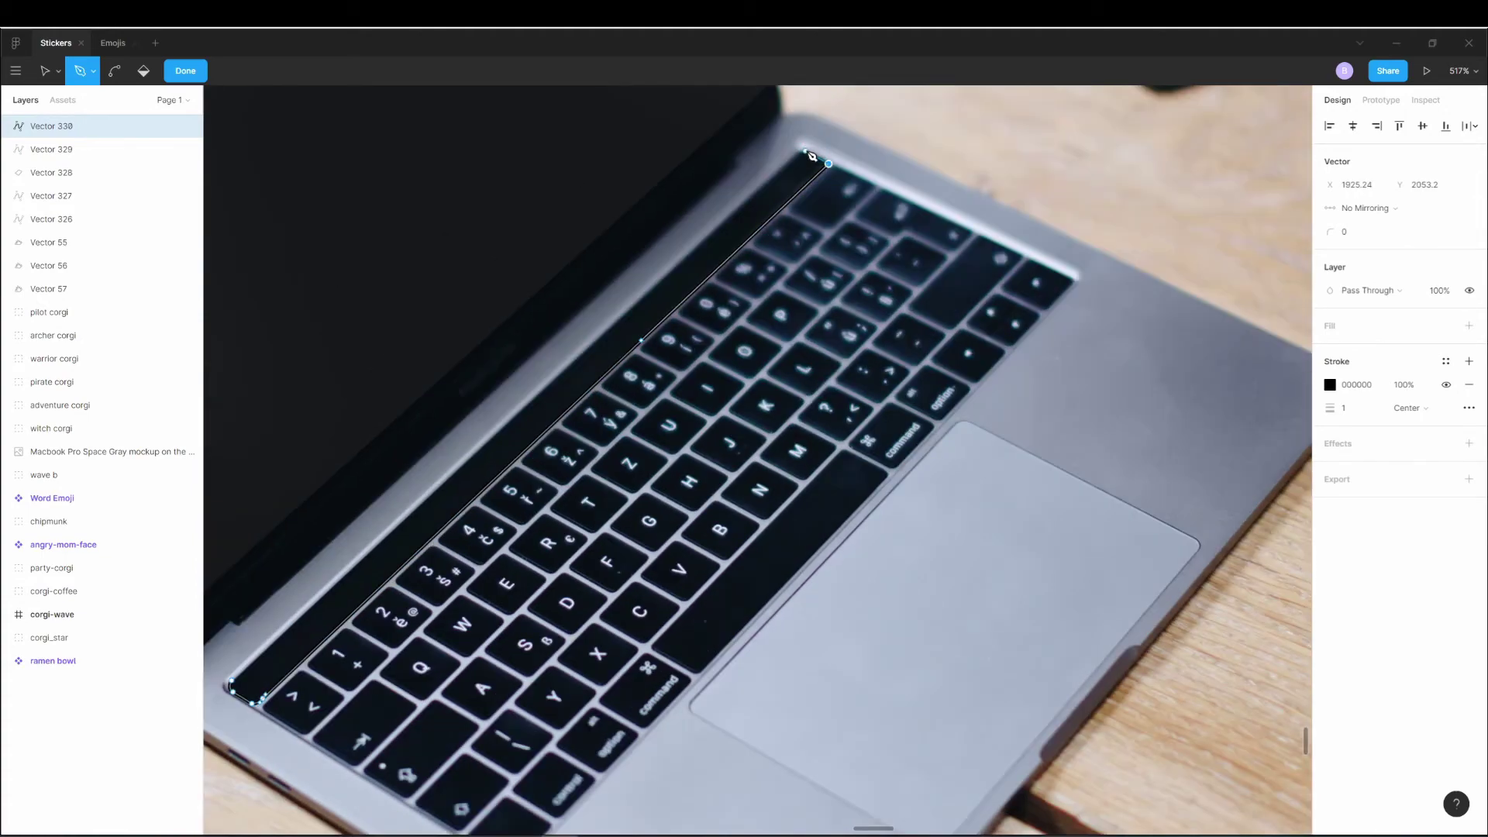
{"action": "left_click", "coordinate": [788, 159]}
{"action": "left_click", "coordinate": [231, 681]}
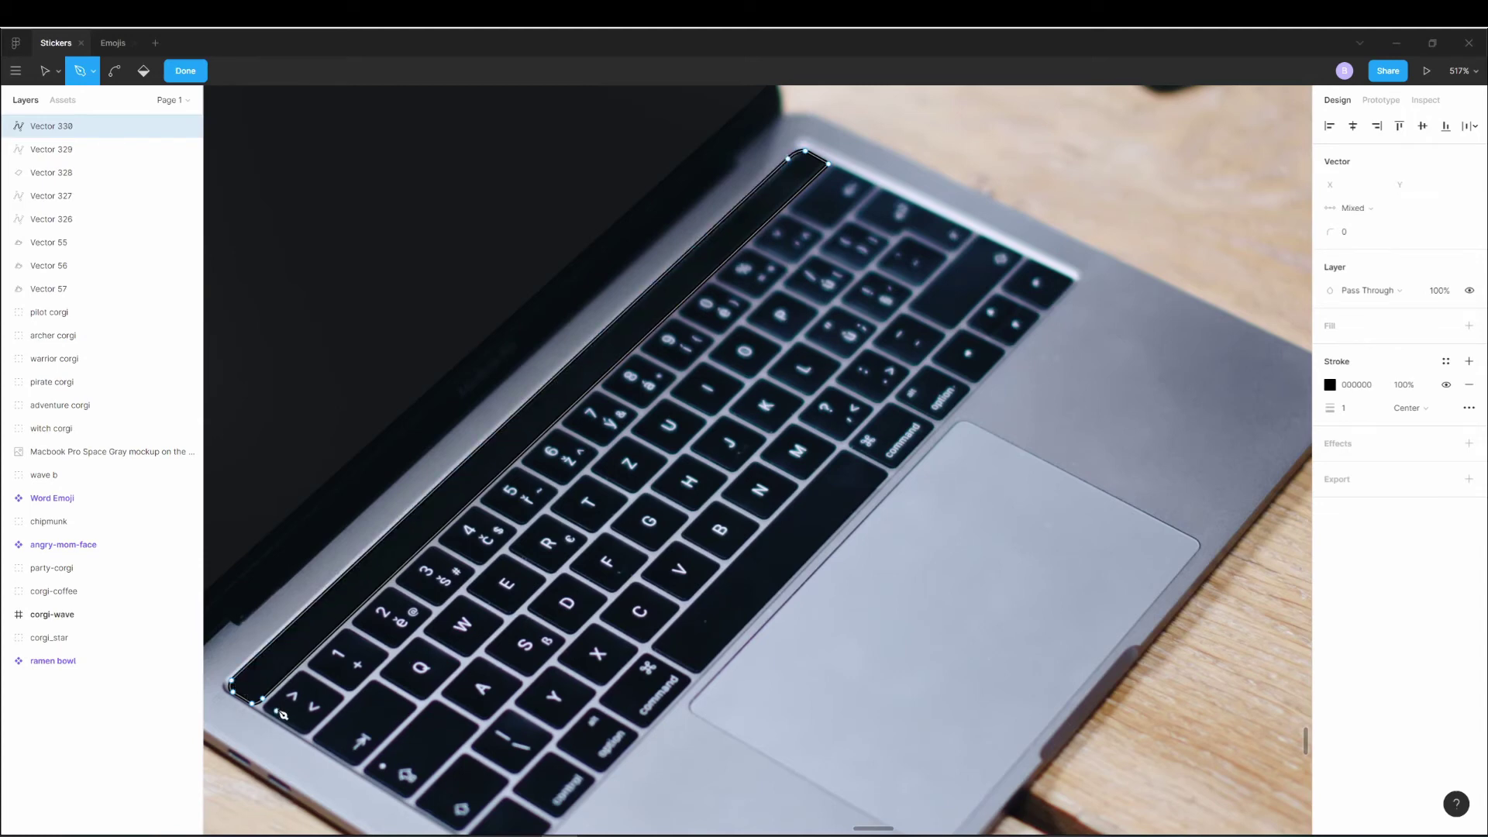
Complete the keyboard outline's lower and top-right edges and move it onto the laptop base.
{"action": "left_click_drag", "start_coordinate": [310, 679], "coordinate": [310, 740]}
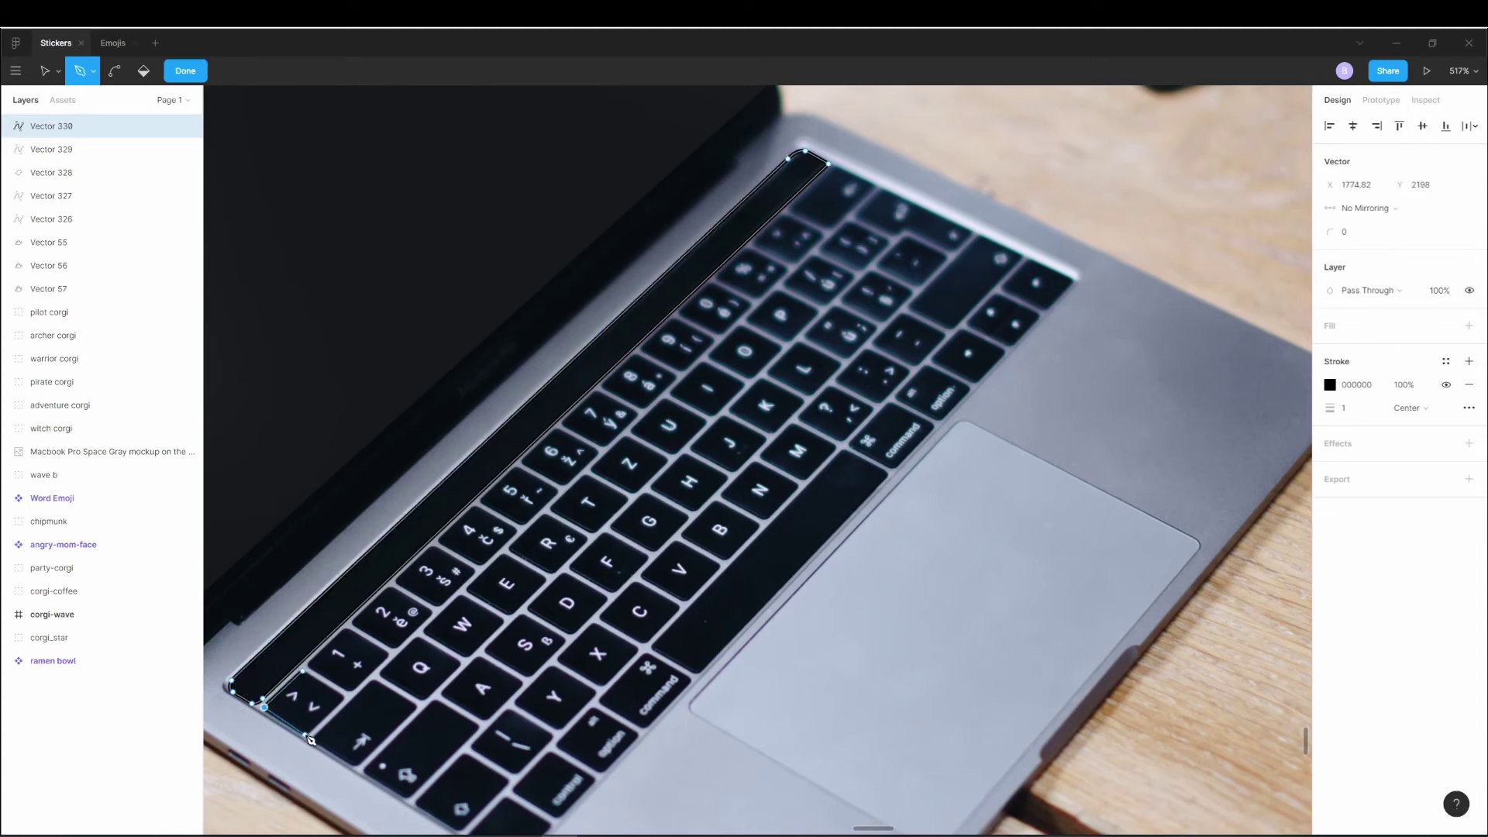
{"action": "left_click", "coordinate": [318, 661]}
{"action": "mouse_move", "coordinate": [318, 671]}
{"action": "left_mouse_down"}
{"action": "mouse_move", "coordinate": [314, 712]}
{"action": "mouse_move", "coordinate": [518, 799]}
{"action": "left_mouse_up"}
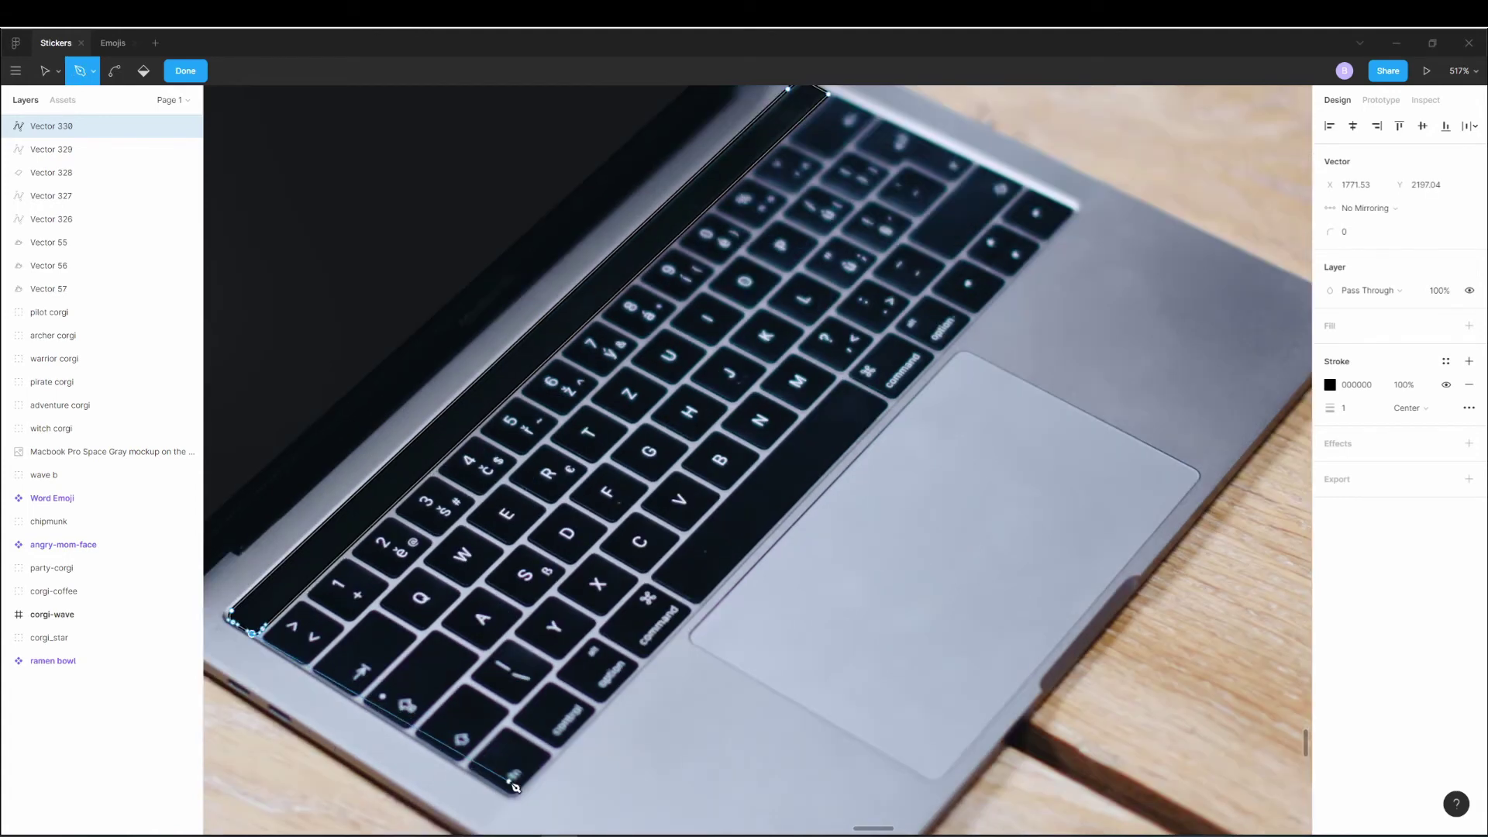
{"action": "left_click", "coordinate": [1079, 210]}
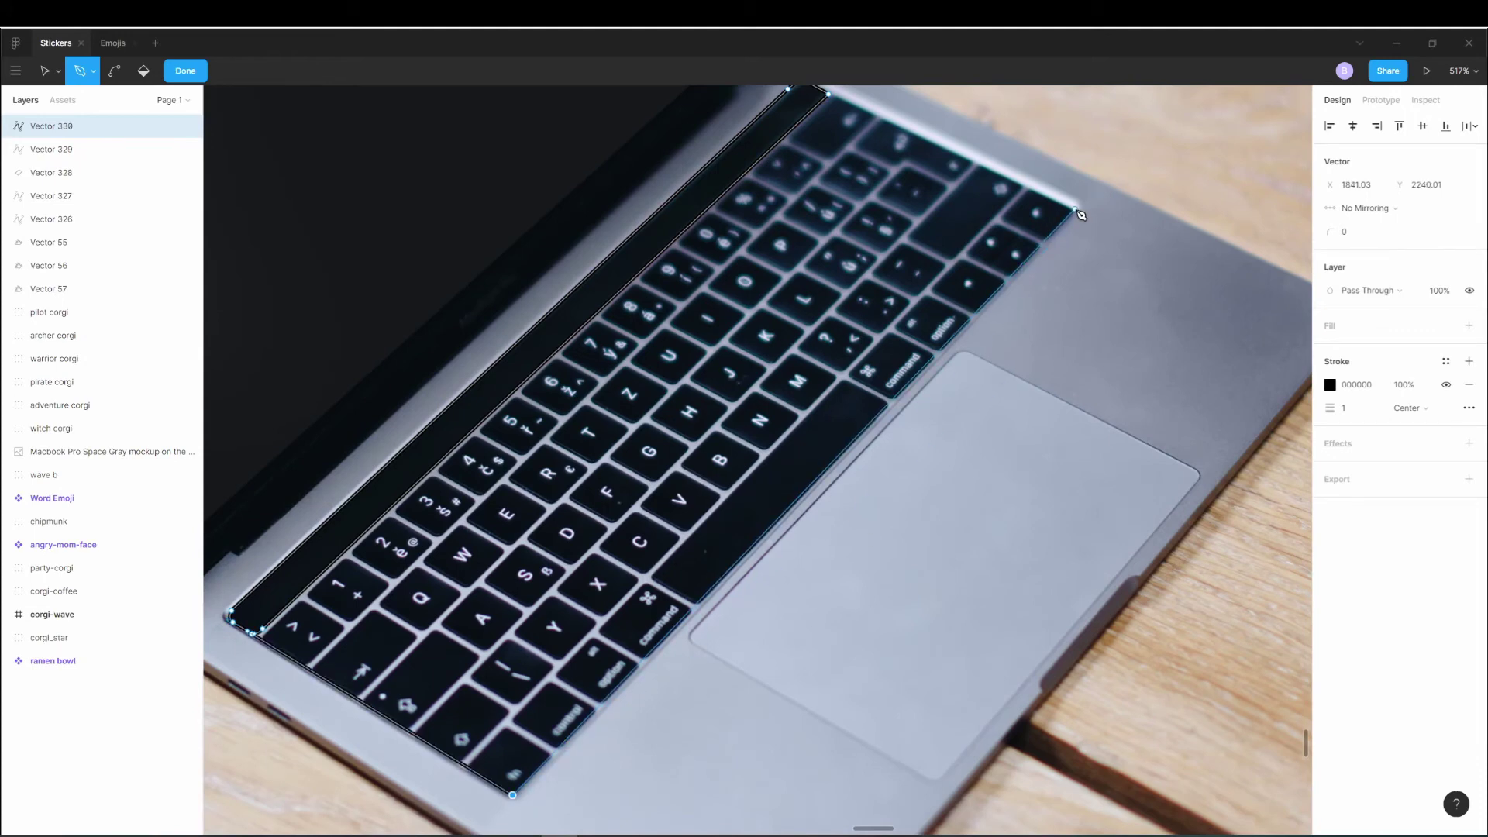
{"action": "key", "text": "Escape"}
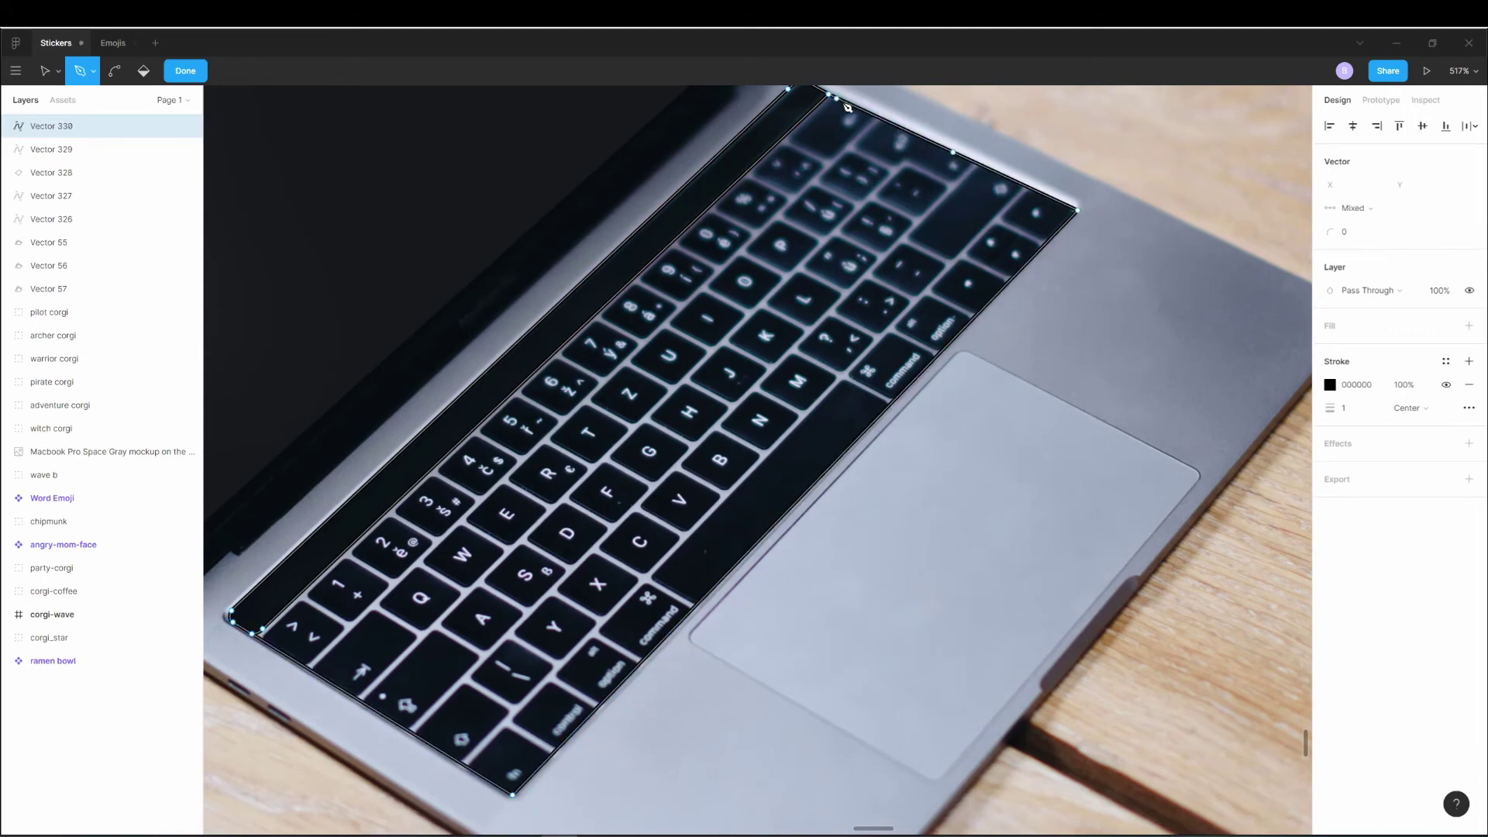
{"action": "key", "text": "Escape"}
{"action": "scroll", "coordinate": [688, 493], "scroll_direction": "down", "scroll_amount": 10}
{"action": "mouse_move", "coordinate": [688, 493]}
{"action": "left_mouse_down"}
{"action": "mouse_move", "coordinate": [478, 648]}
{"action": "mouse_move", "coordinate": [491, 634]}
{"action": "left_mouse_up"}
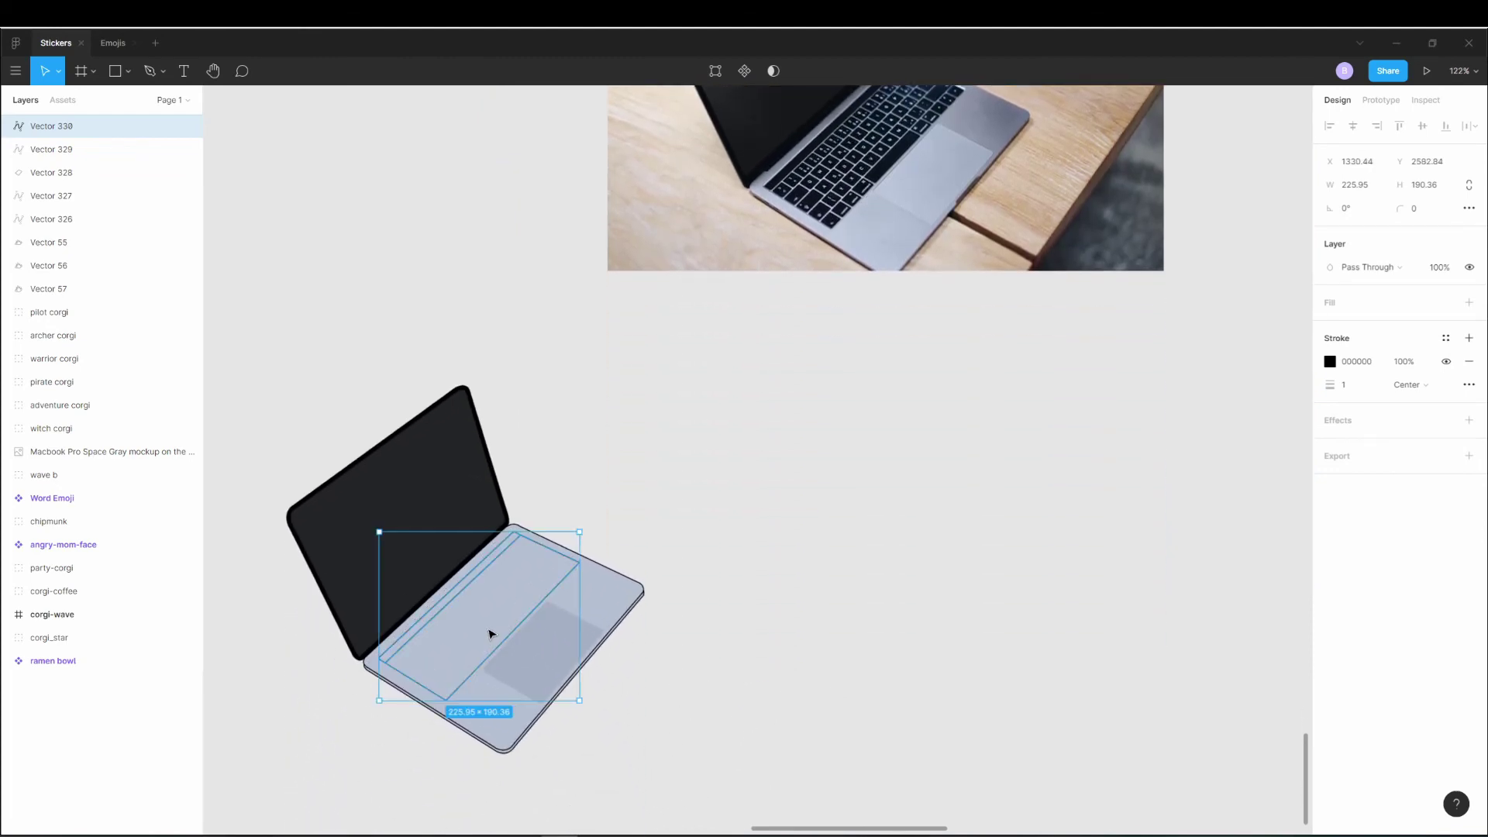
{"action": "left_click", "coordinate": [1328, 302]}
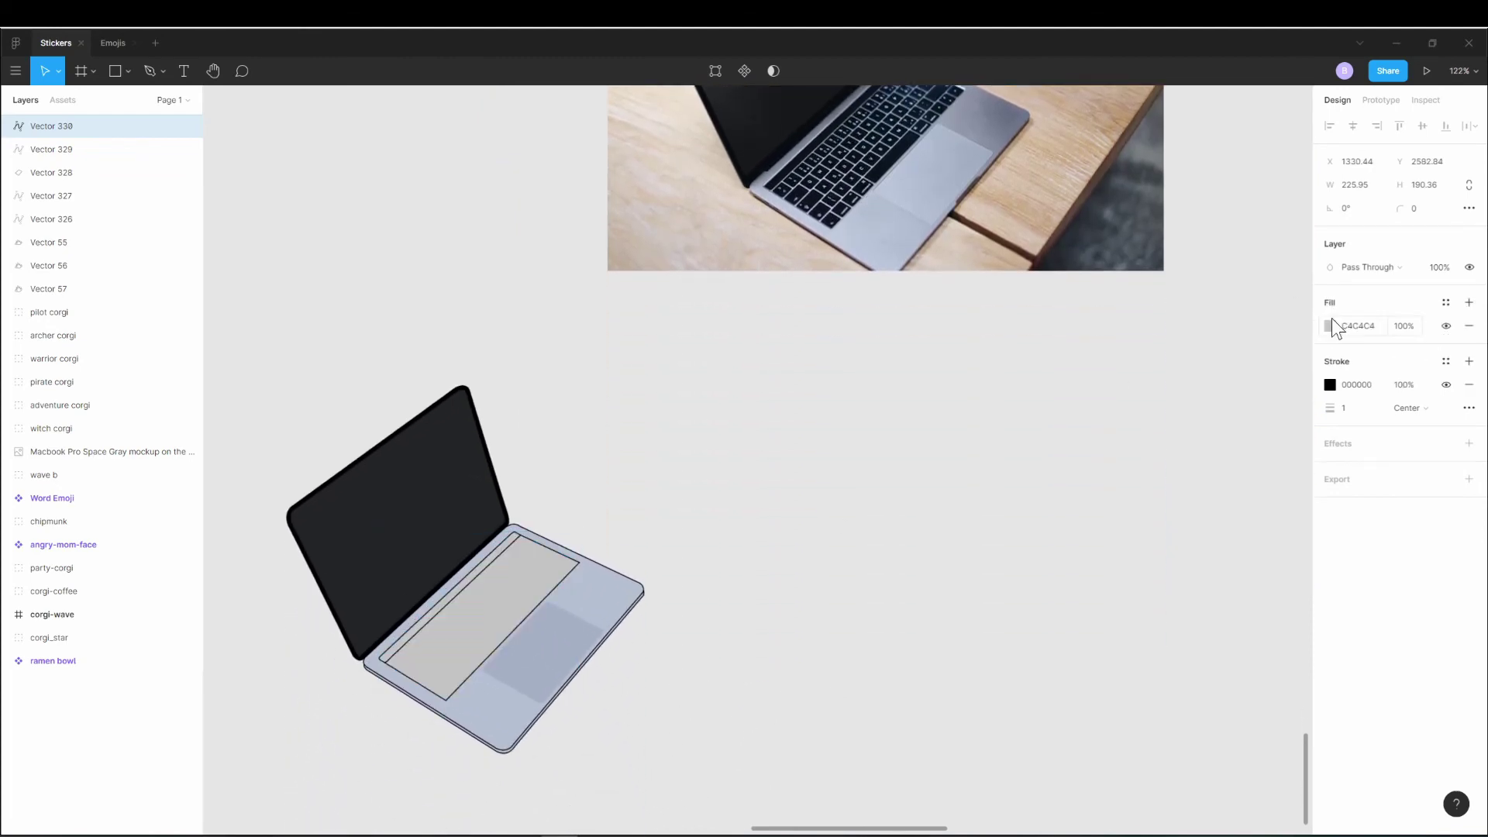
{"action": "left_click", "coordinate": [917, 599]}
{"action": "left_click", "coordinate": [455, 640]}
{"action": "left_click_drag", "start_coordinate": [455, 641], "coordinate": [456, 640]}
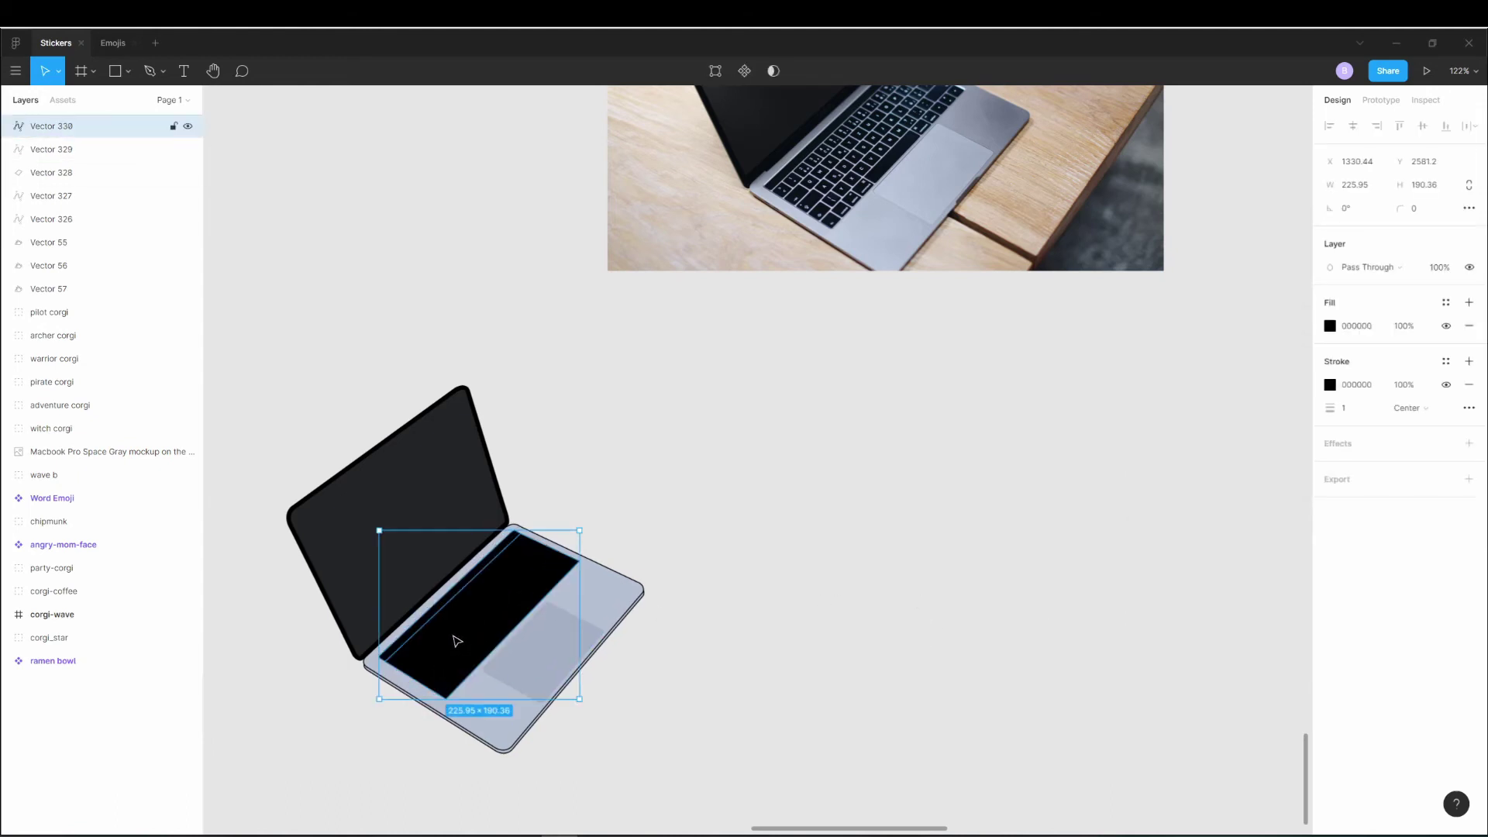
{"action": "left_click", "coordinate": [1331, 385]}
{"action": "left_click", "coordinate": [1158, 605]}
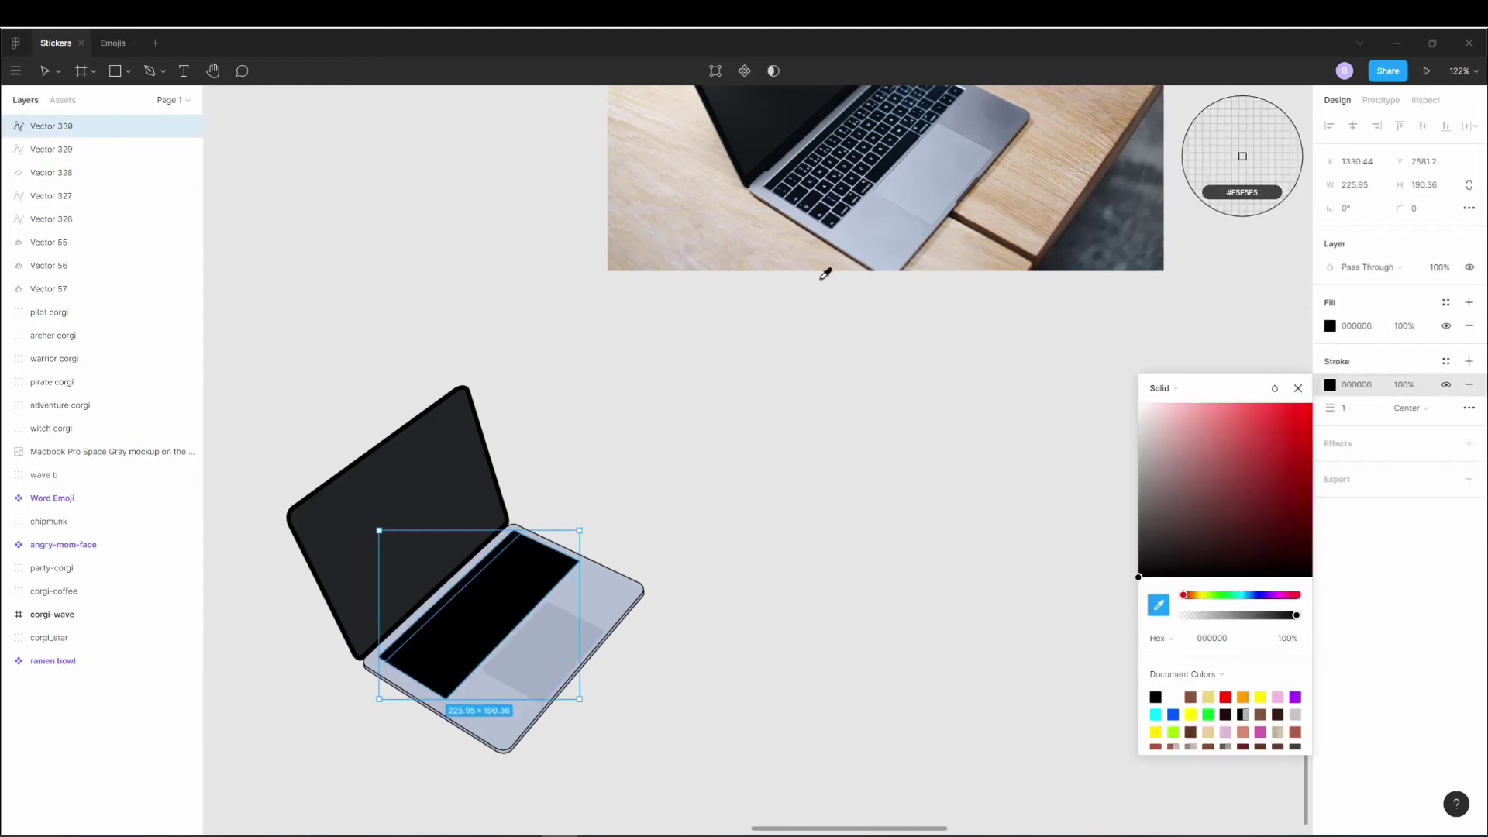
{"action": "left_click", "coordinate": [494, 669]}
{"action": "left_click", "coordinate": [873, 631]}
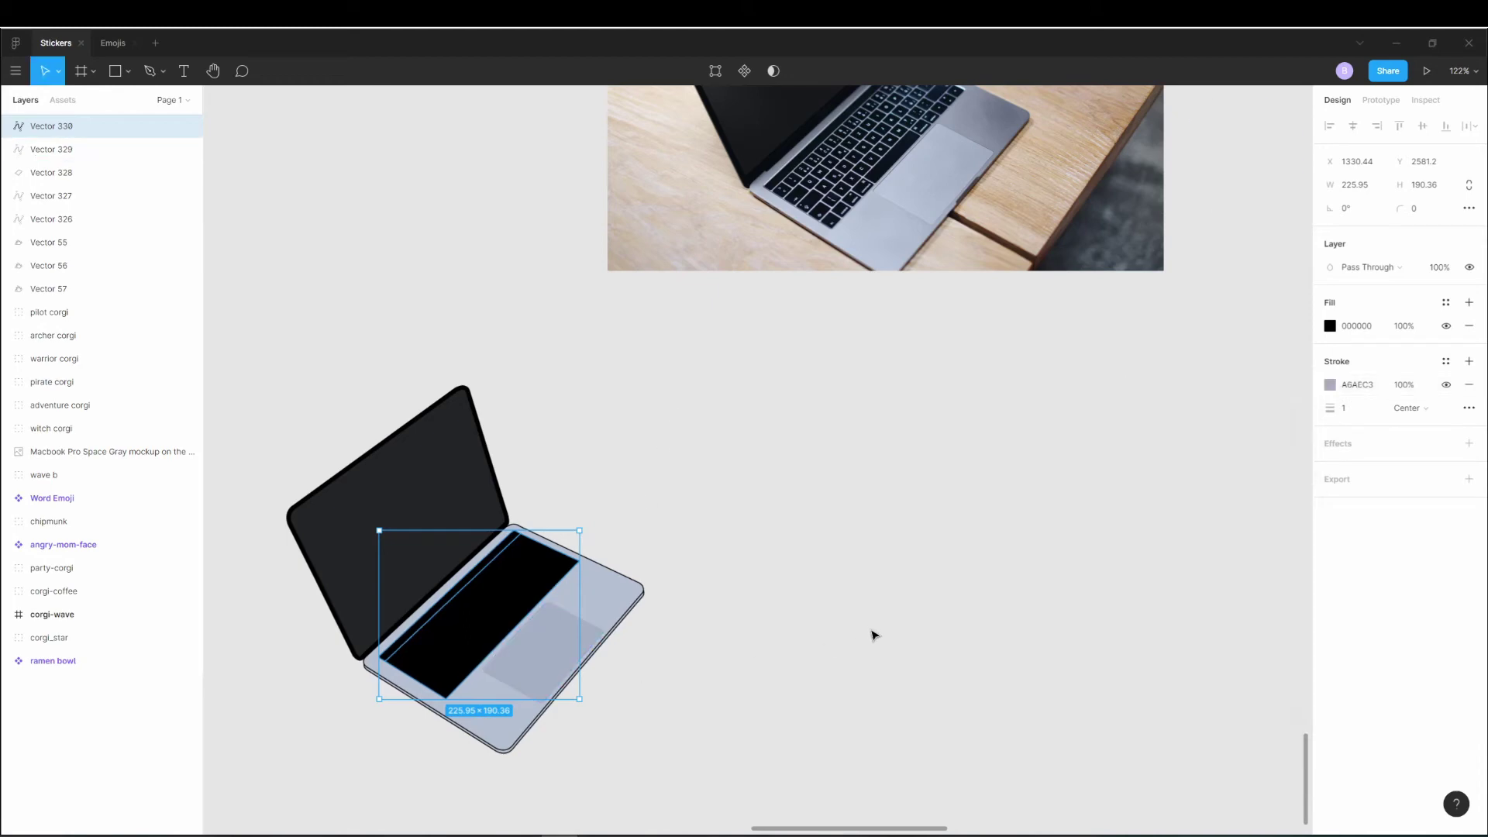
{"action": "scroll", "coordinate": [418, 667], "scroll_direction": "up", "scroll_amount": 5}
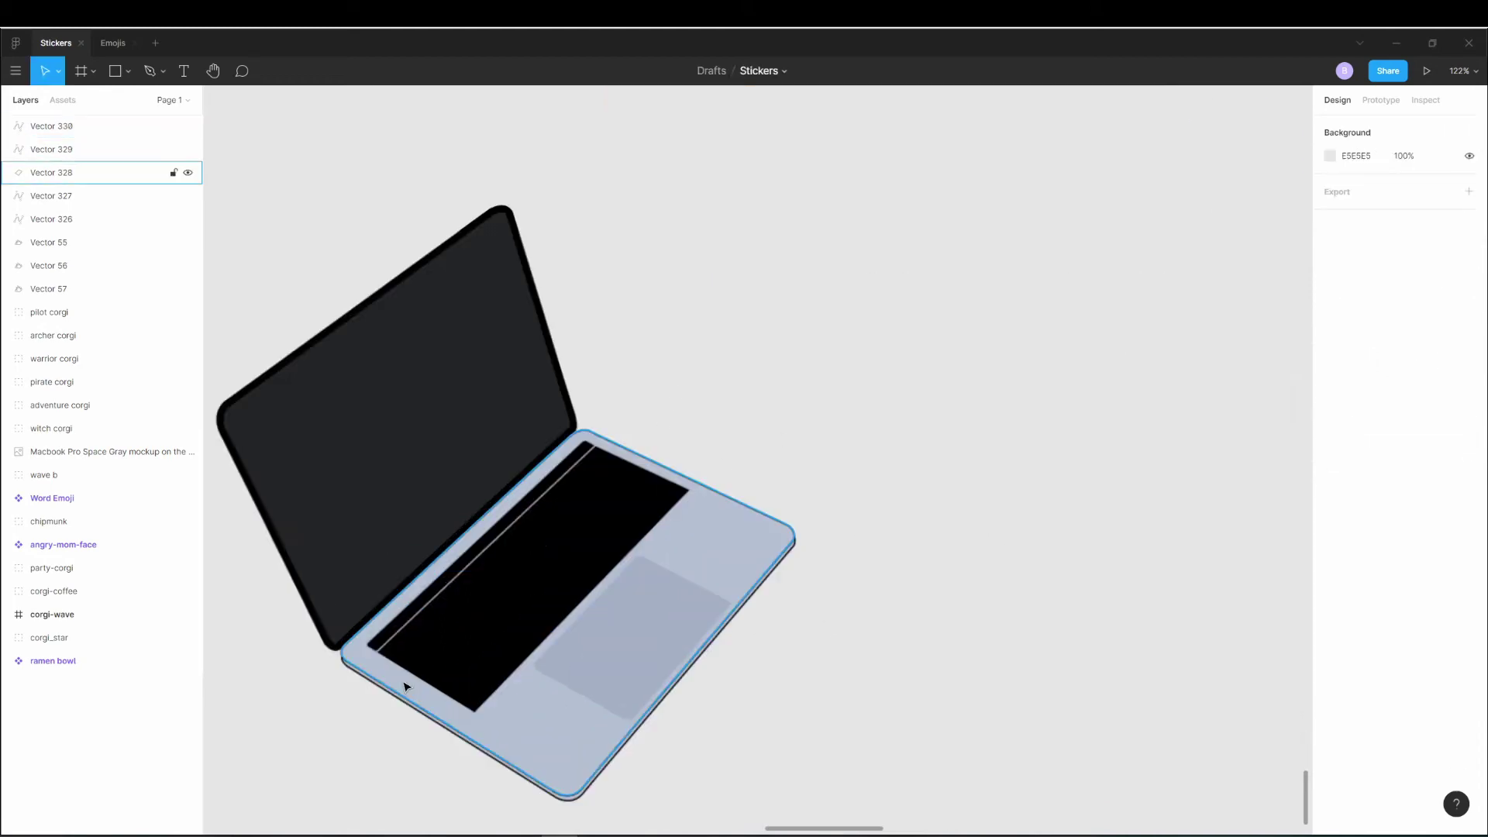
{"action": "double_click", "coordinate": [514, 564]}
{"action": "key", "text": "Escape"}
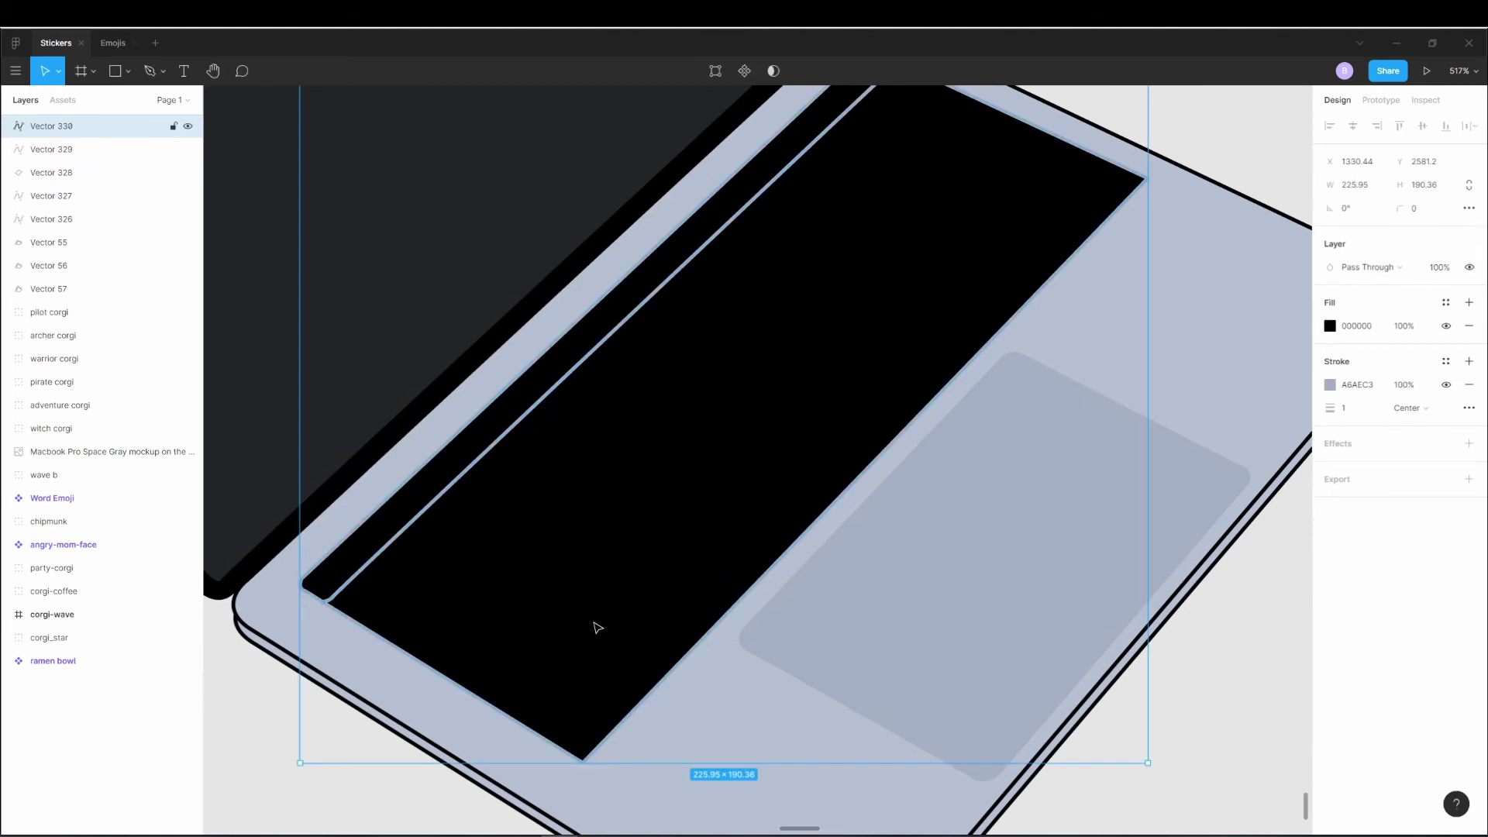
{"action": "key", "text": "Escape"}
{"action": "scroll", "coordinate": [1062, 539], "scroll_direction": "down", "scroll_amount": 5}
Delete the reference laptop photo and marquee-select the three flame shapes.
{"action": "scroll", "coordinate": [1240, 380], "scroll_direction": "up", "scroll_amount": 3}
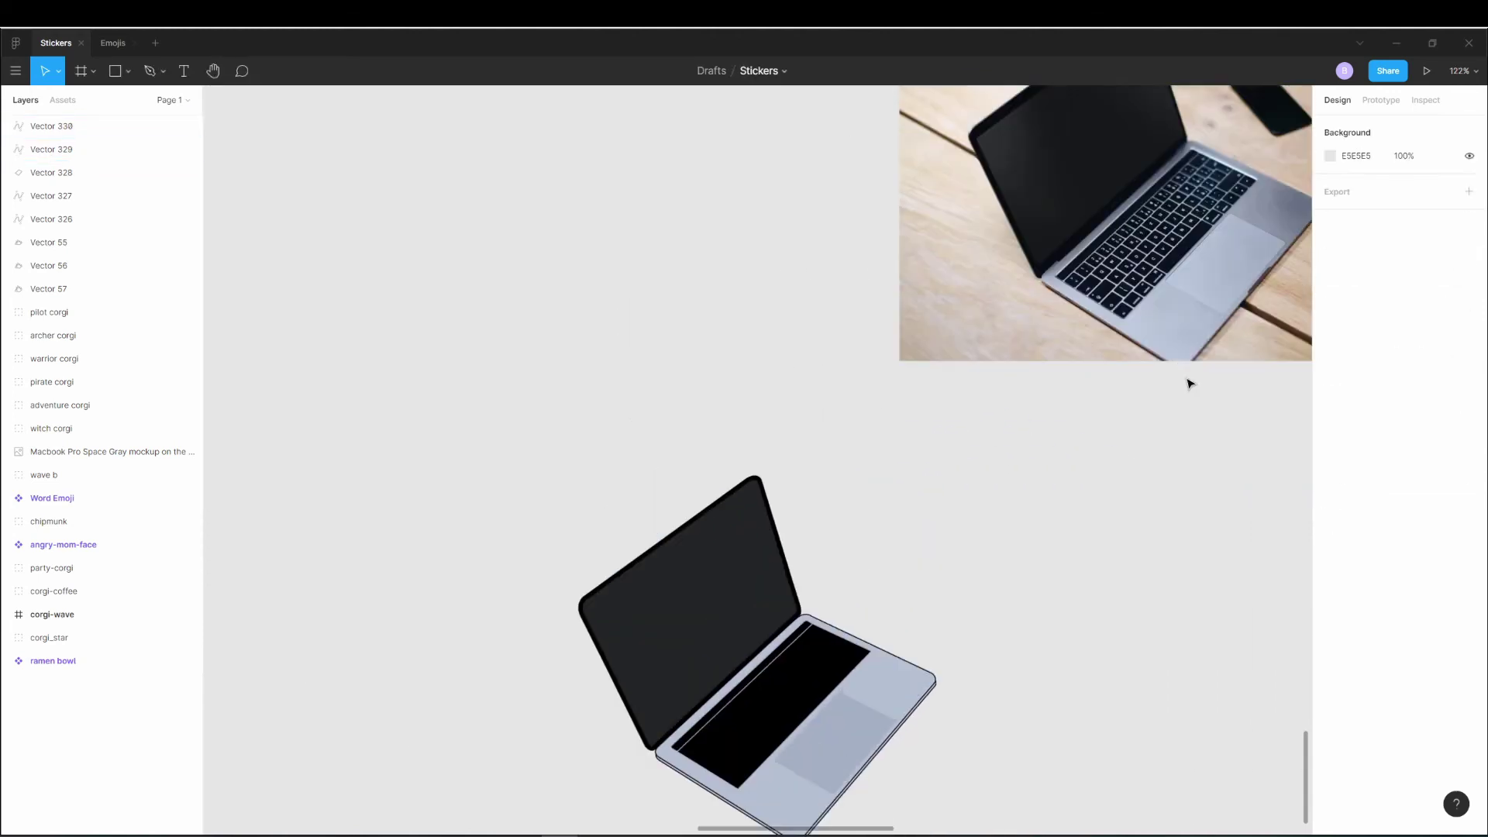
{"action": "left_click", "coordinate": [1189, 341]}
{"action": "key", "text": "Delete"}
{"action": "scroll", "coordinate": [287, 171], "scroll_direction": "up", "scroll_amount": 5}
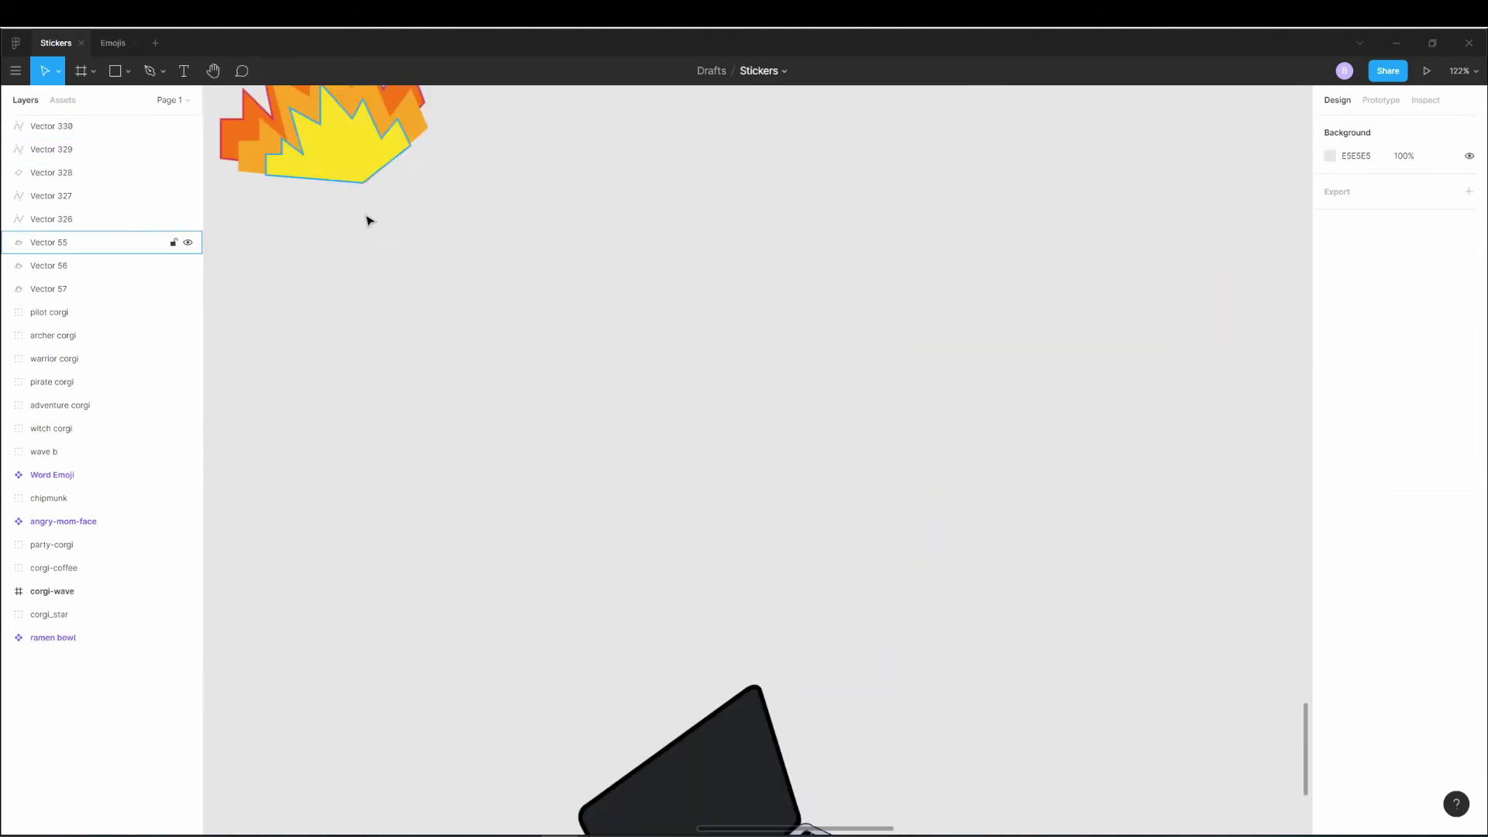
{"action": "mouse_move", "coordinate": [367, 221]}
{"action": "left_mouse_down"}
{"action": "mouse_move", "coordinate": [325, 132]}
{"action": "mouse_move", "coordinate": [640, 362]}
{"action": "mouse_move", "coordinate": [909, 434]}
{"action": "left_mouse_up"}
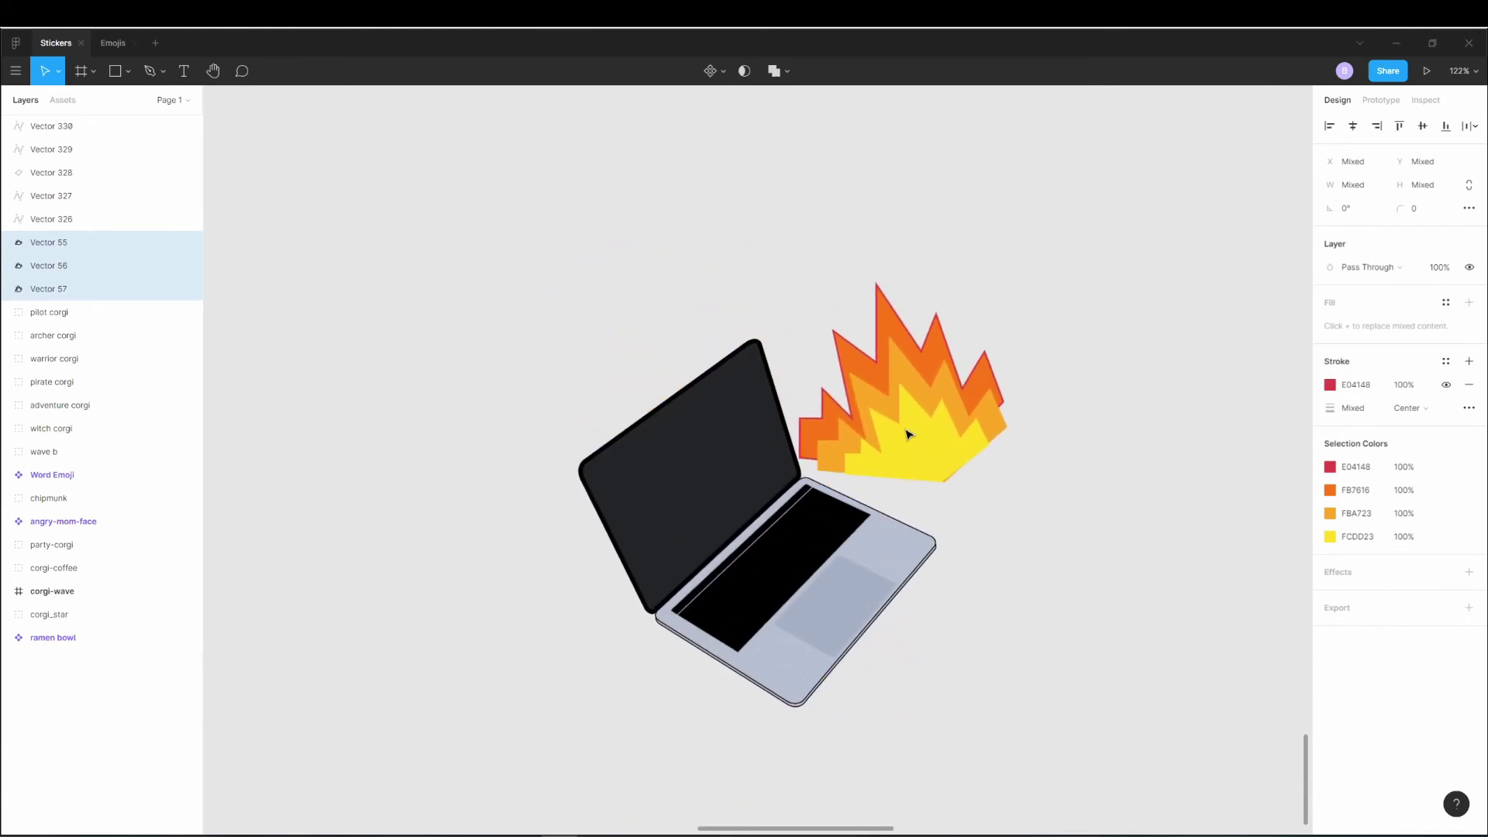
Place the flames on top of the lid, rotated about 20°, and layer them beneath Vector 326.
{"action": "left_click_drag", "start_coordinate": [47, 265], "coordinate": [86, 124]}
{"action": "mouse_move", "coordinate": [938, 405]}
{"action": "left_mouse_down"}
{"action": "mouse_move", "coordinate": [708, 381]}
{"action": "mouse_move", "coordinate": [718, 415]}
{"action": "mouse_move", "coordinate": [692, 344]}
{"action": "mouse_move", "coordinate": [717, 419]}
{"action": "mouse_move", "coordinate": [671, 395]}
{"action": "mouse_move", "coordinate": [714, 421]}
{"action": "mouse_move", "coordinate": [699, 360]}
{"action": "left_mouse_up"}
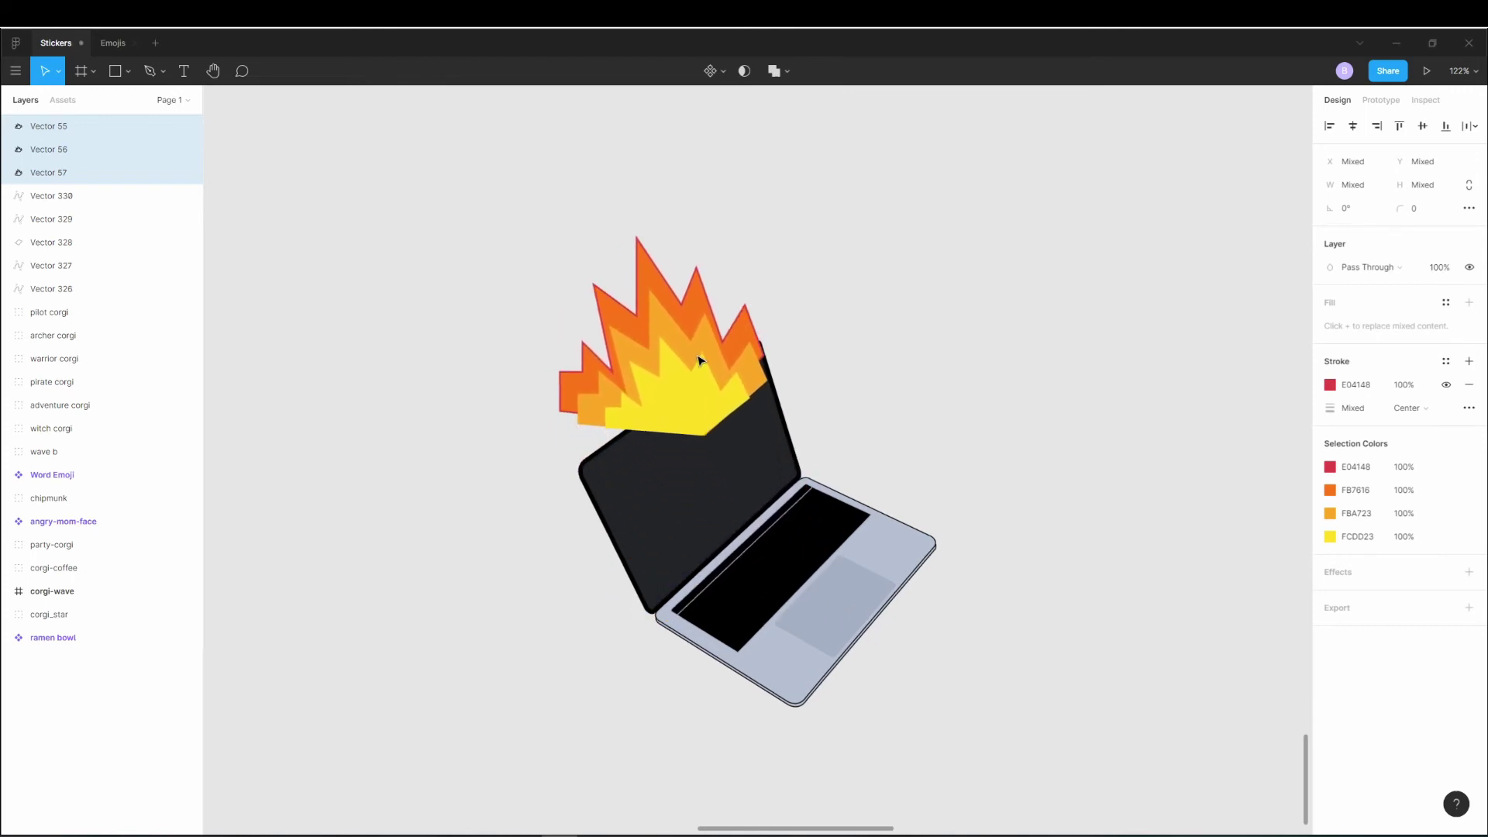
{"action": "left_click_drag", "start_coordinate": [789, 393], "coordinate": [779, 434]}
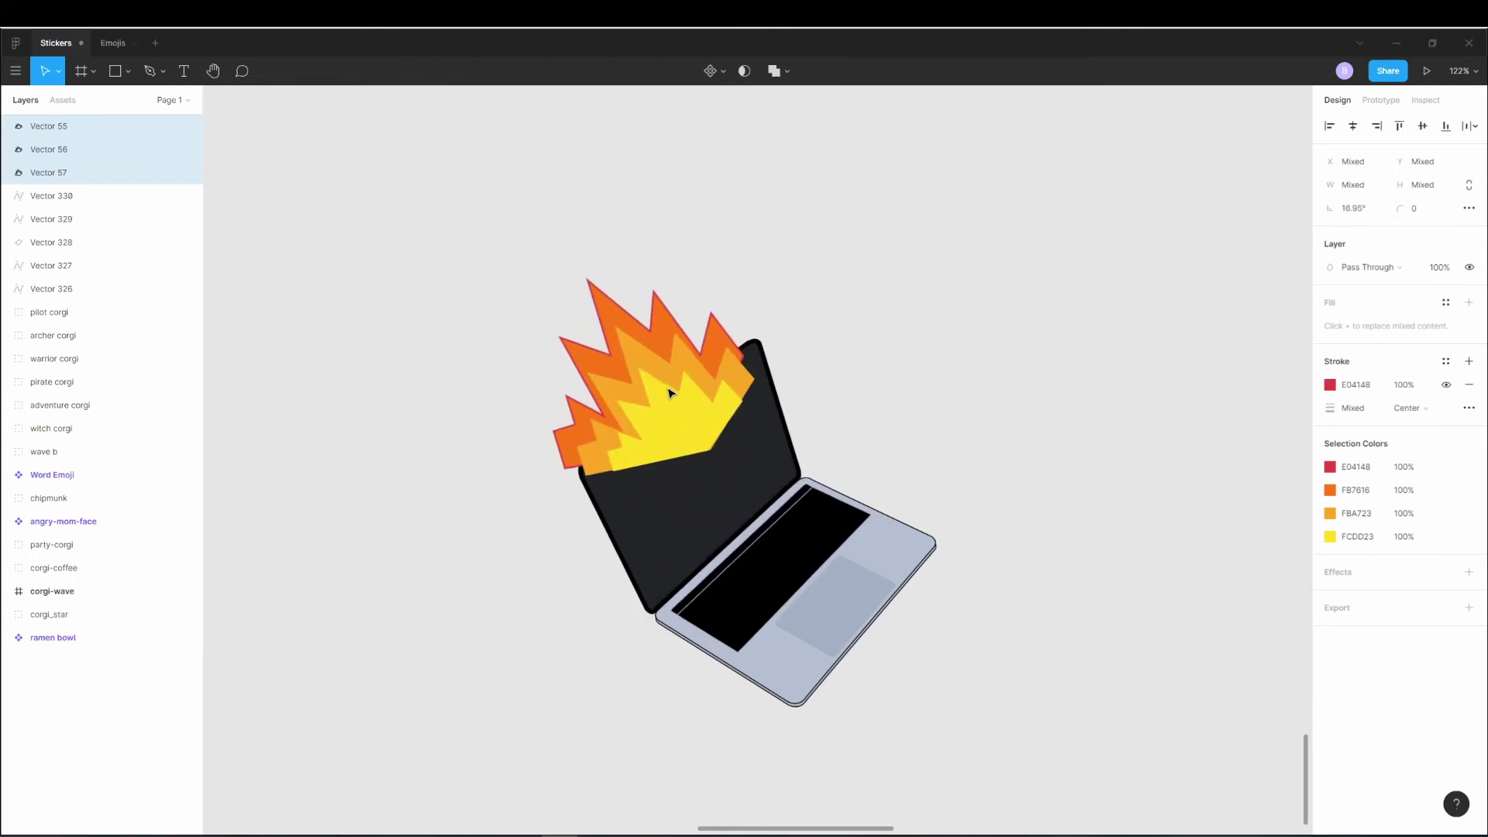
{"action": "left_click_drag", "start_coordinate": [671, 393], "coordinate": [683, 386]}
{"action": "left_click_drag", "start_coordinate": [720, 435], "coordinate": [685, 405]}
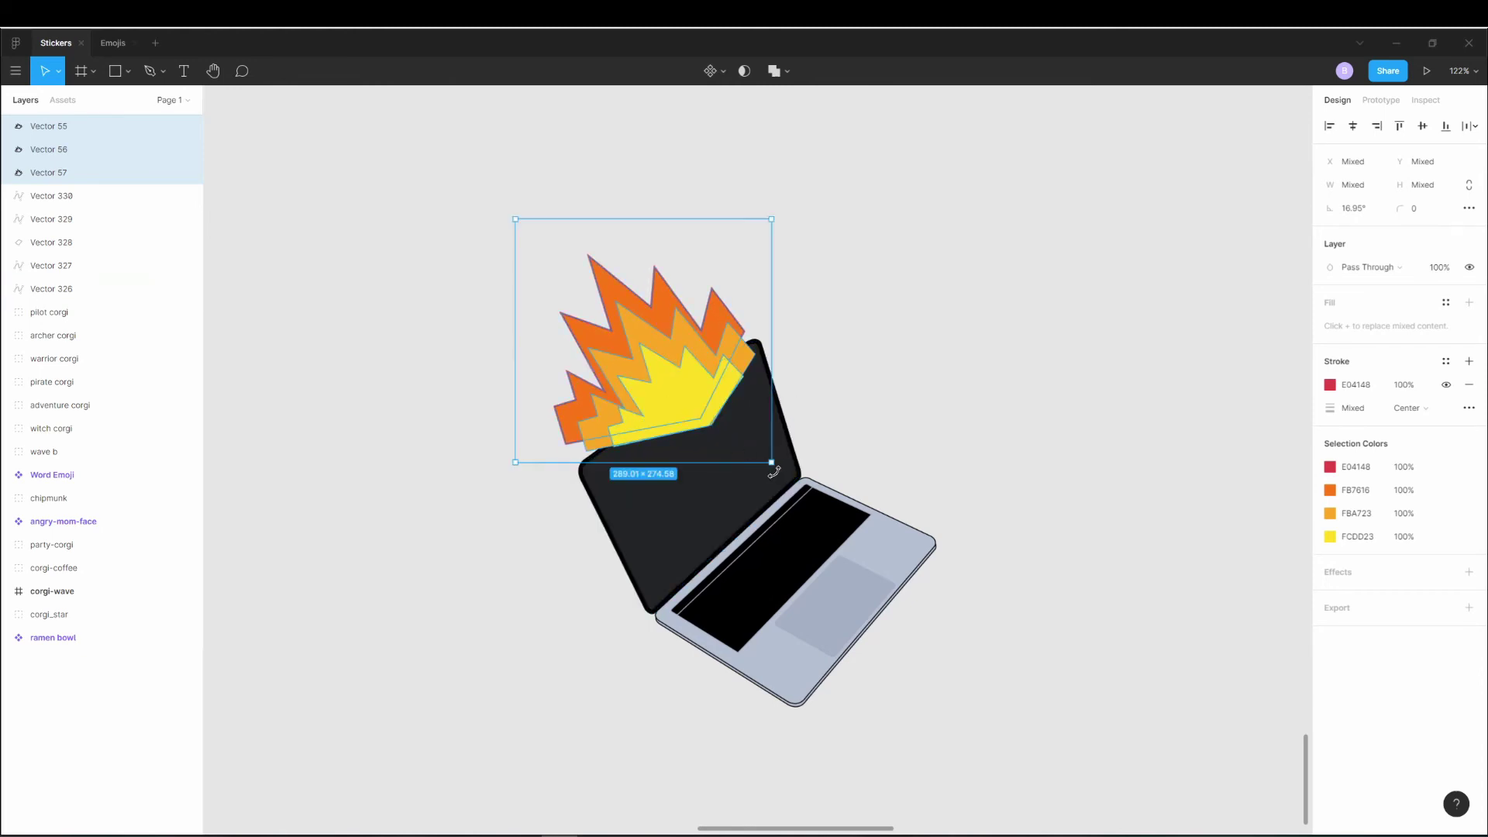
{"action": "left_click_drag", "start_coordinate": [774, 465], "coordinate": [781, 465]}
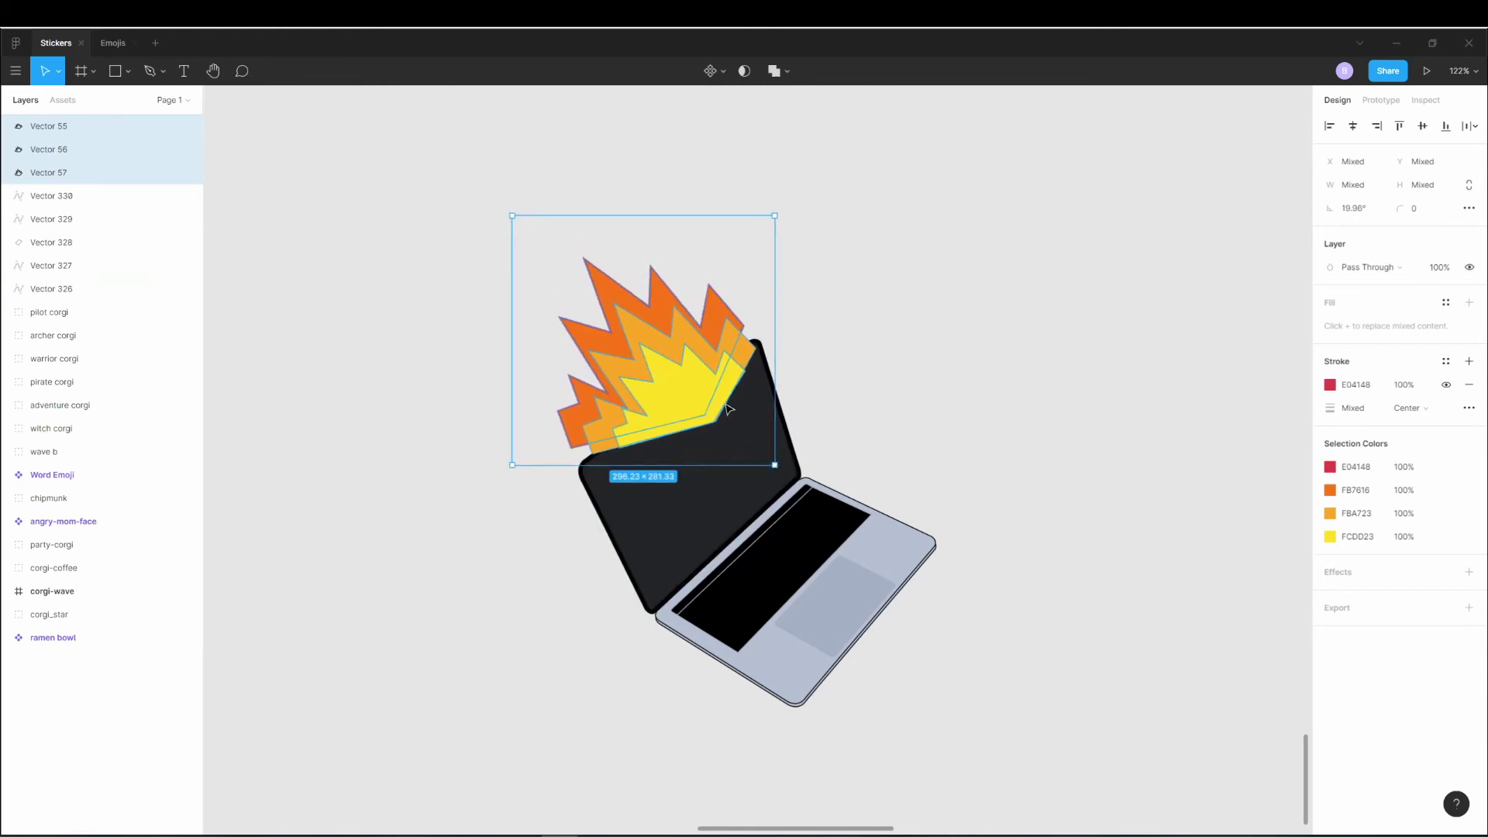
{"action": "left_click_drag", "start_coordinate": [728, 408], "coordinate": [735, 423]}
{"action": "left_click_drag", "start_coordinate": [59, 165], "coordinate": [48, 299]}
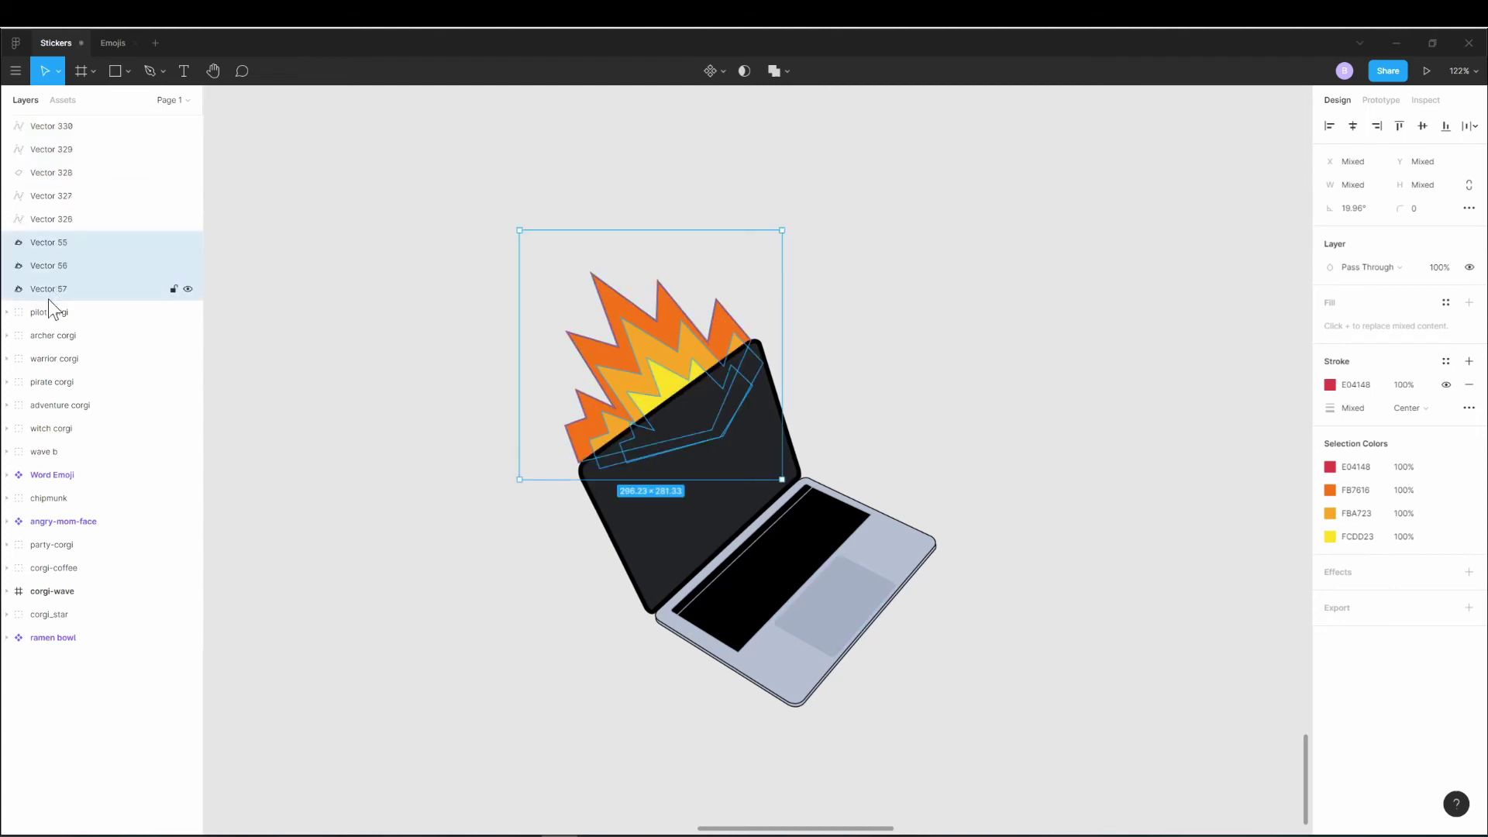
{"action": "left_click", "coordinate": [1069, 312]}
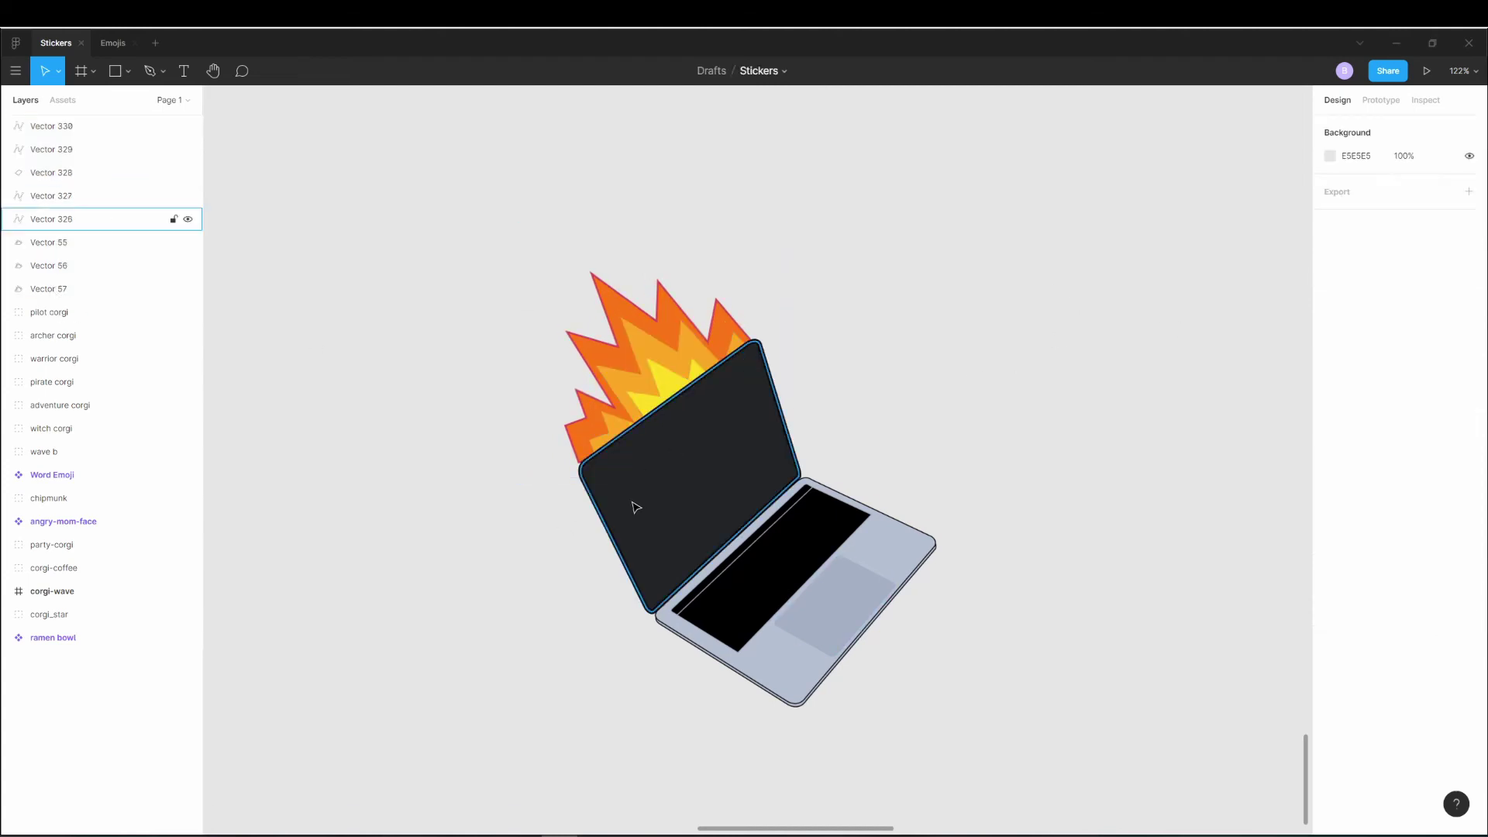
Add a text box on the screen with 24FF00 green fill reading 'It's fine... EVERYTHING IS FINE PEOPLE'.
{"action": "key", "text": "t"}
{"action": "left_click", "coordinate": [622, 471]}
{"action": "key", "text": "Escape"}
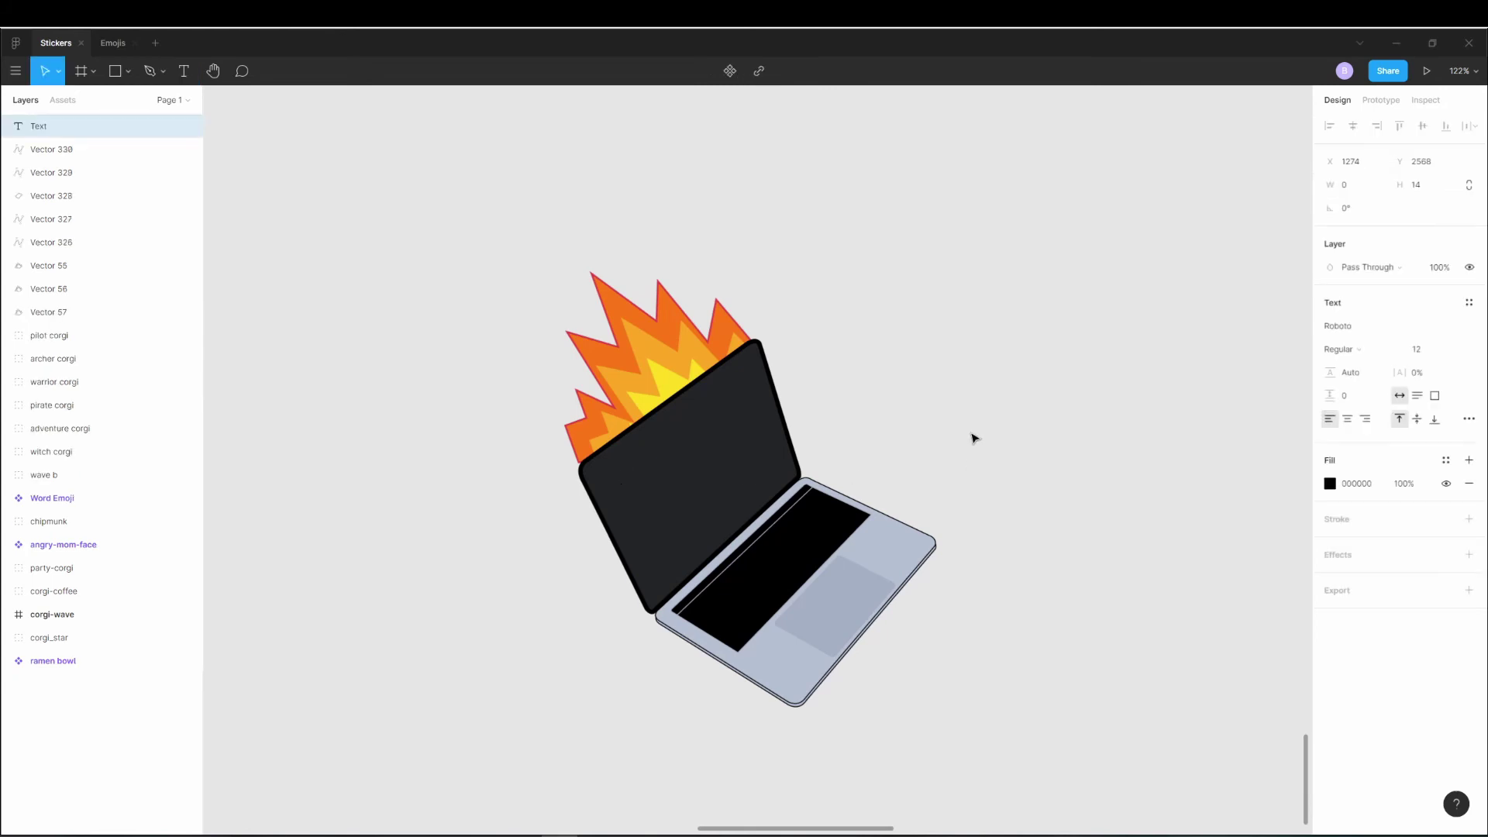
{"action": "left_click", "coordinate": [1330, 482]}
{"action": "left_click", "coordinate": [1218, 663]}
{"action": "left_click_drag", "start_coordinate": [1277, 503], "coordinate": [1313, 479]}
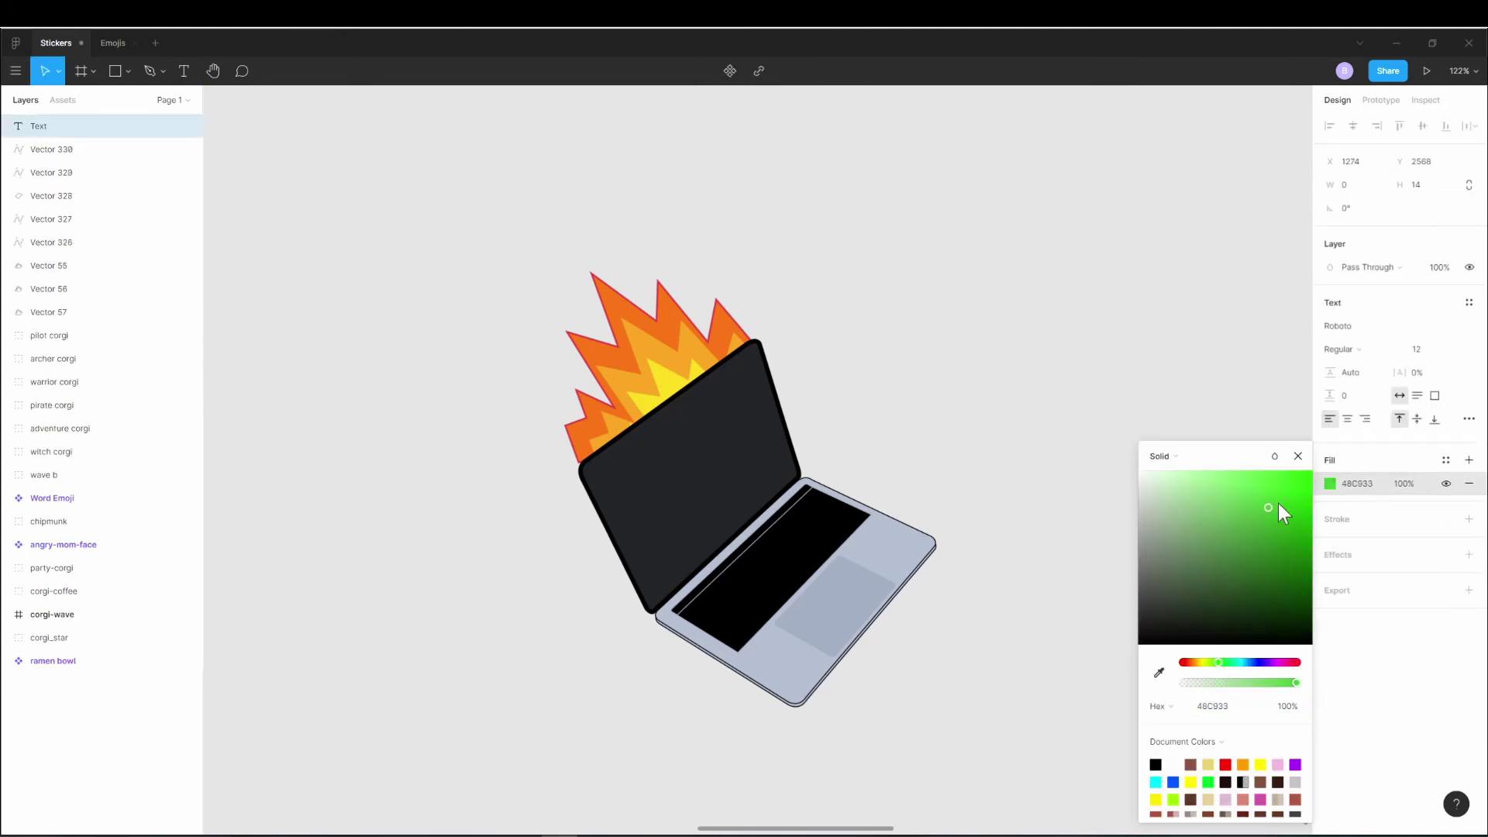
{"action": "type", "text": "EVERYTHING"}
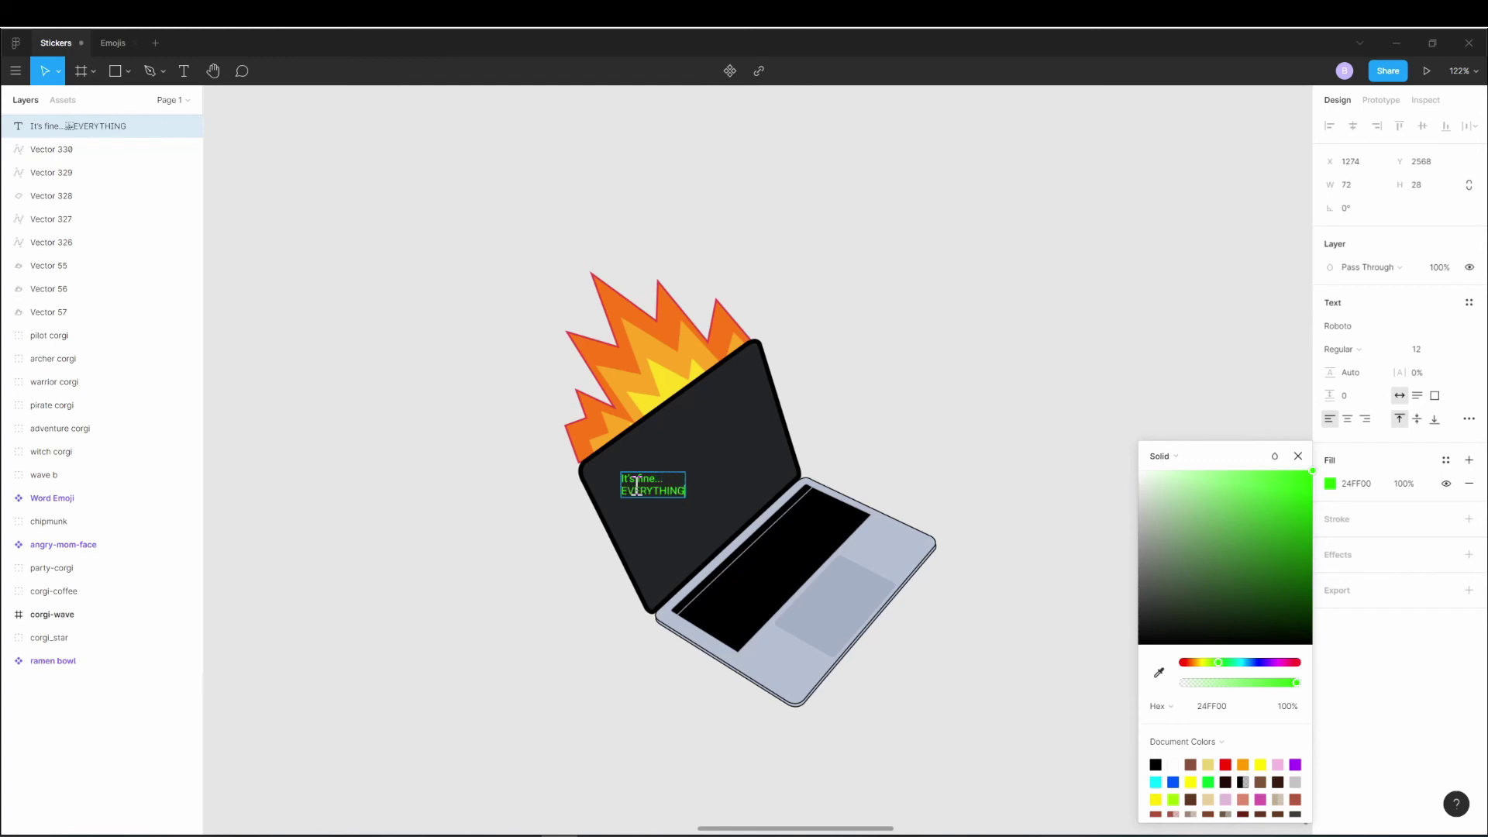
{"action": "type", "text": " IS FINE PEOPLE"}
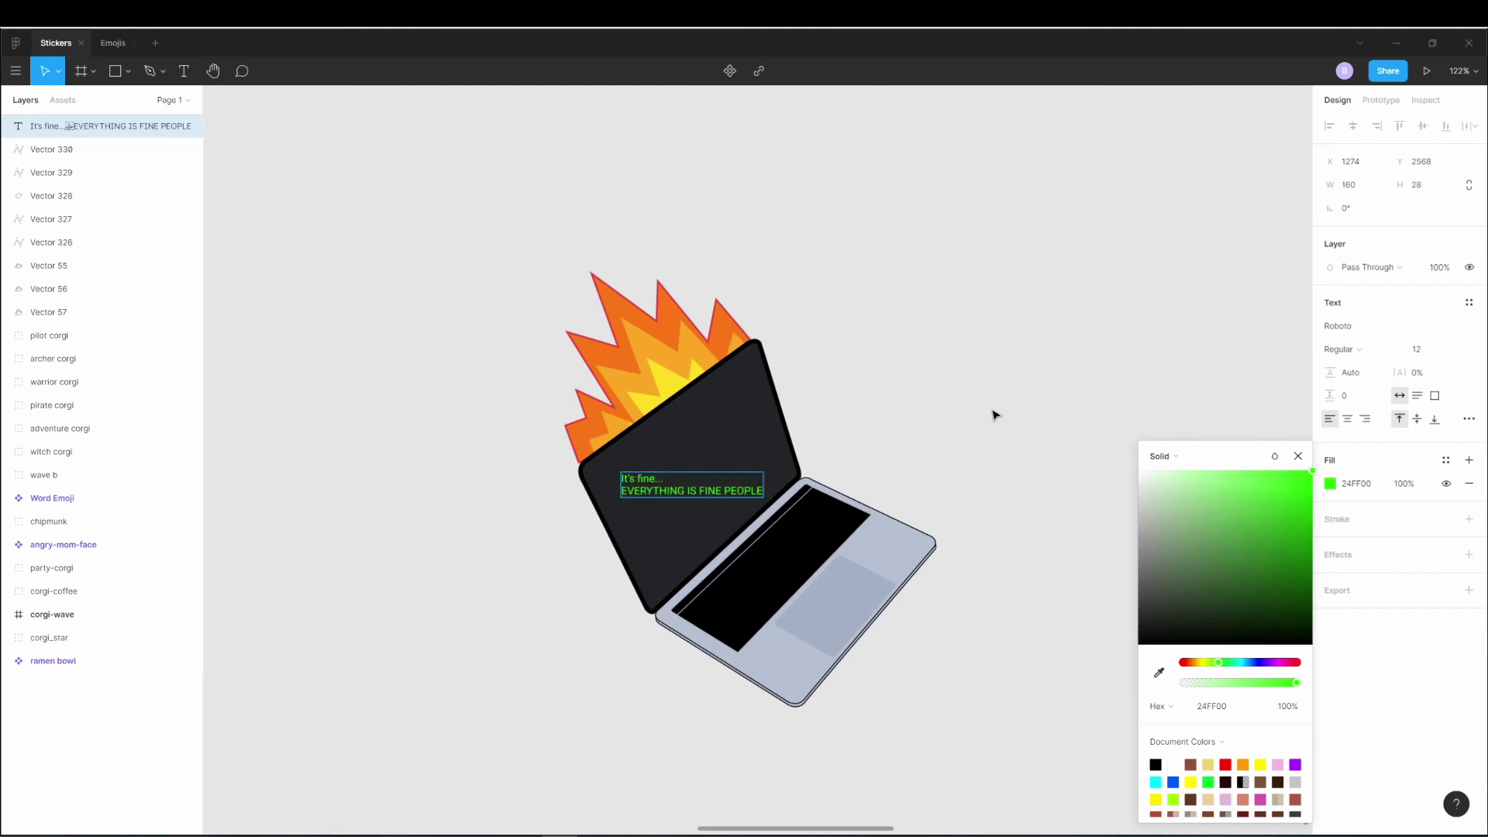
Rotate the text to about 35° along the screen and set its font size to 16.
{"action": "mouse_move", "coordinate": [767, 502]}
{"action": "left_mouse_down"}
{"action": "mouse_move", "coordinate": [767, 460]}
{"action": "mouse_move", "coordinate": [750, 502]}
{"action": "left_mouse_up"}
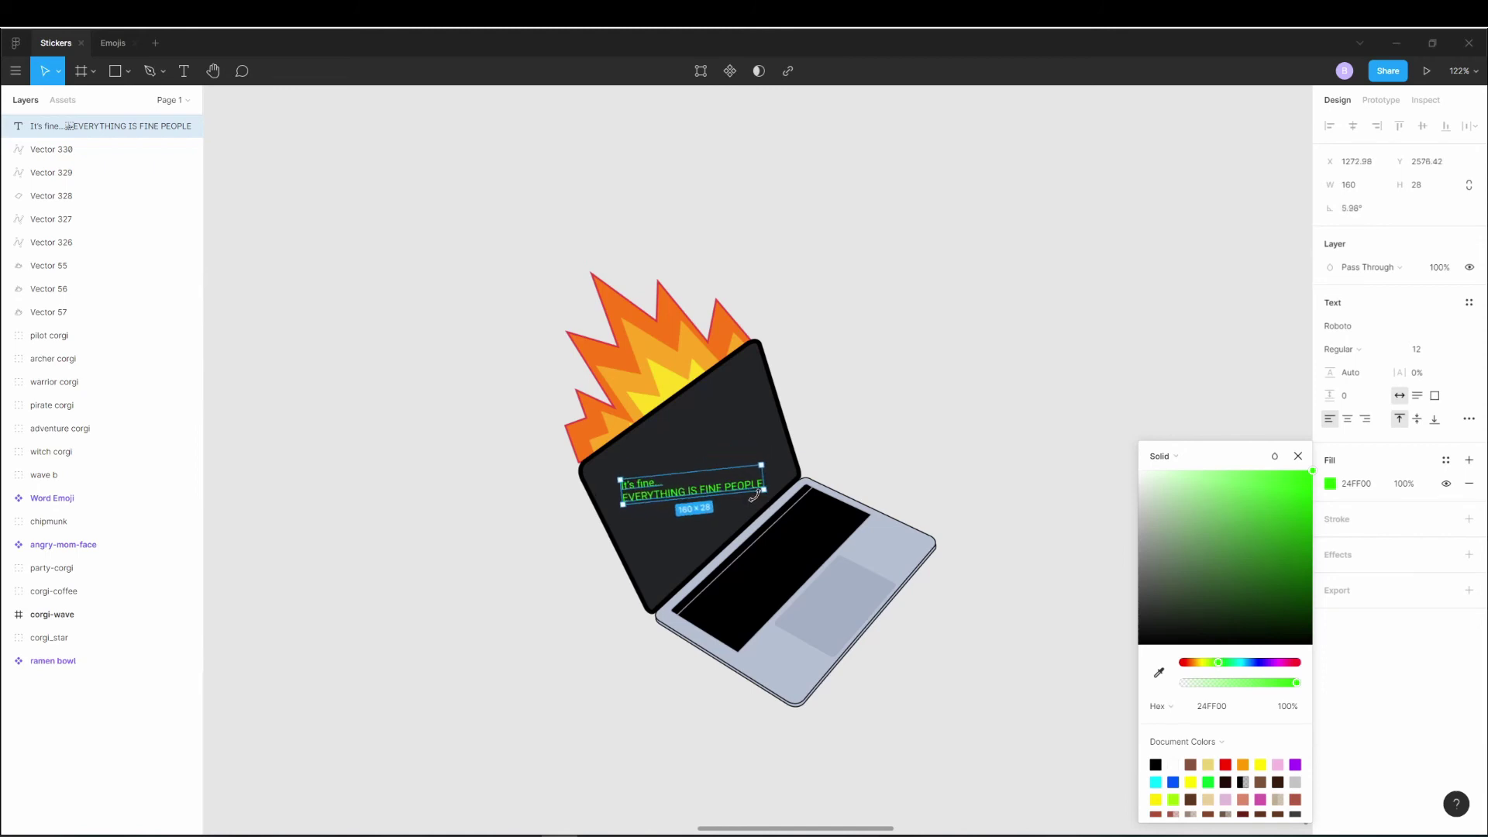
{"action": "left_click", "coordinate": [16, 70]}
{"action": "mouse_move", "coordinate": [45, 265]}
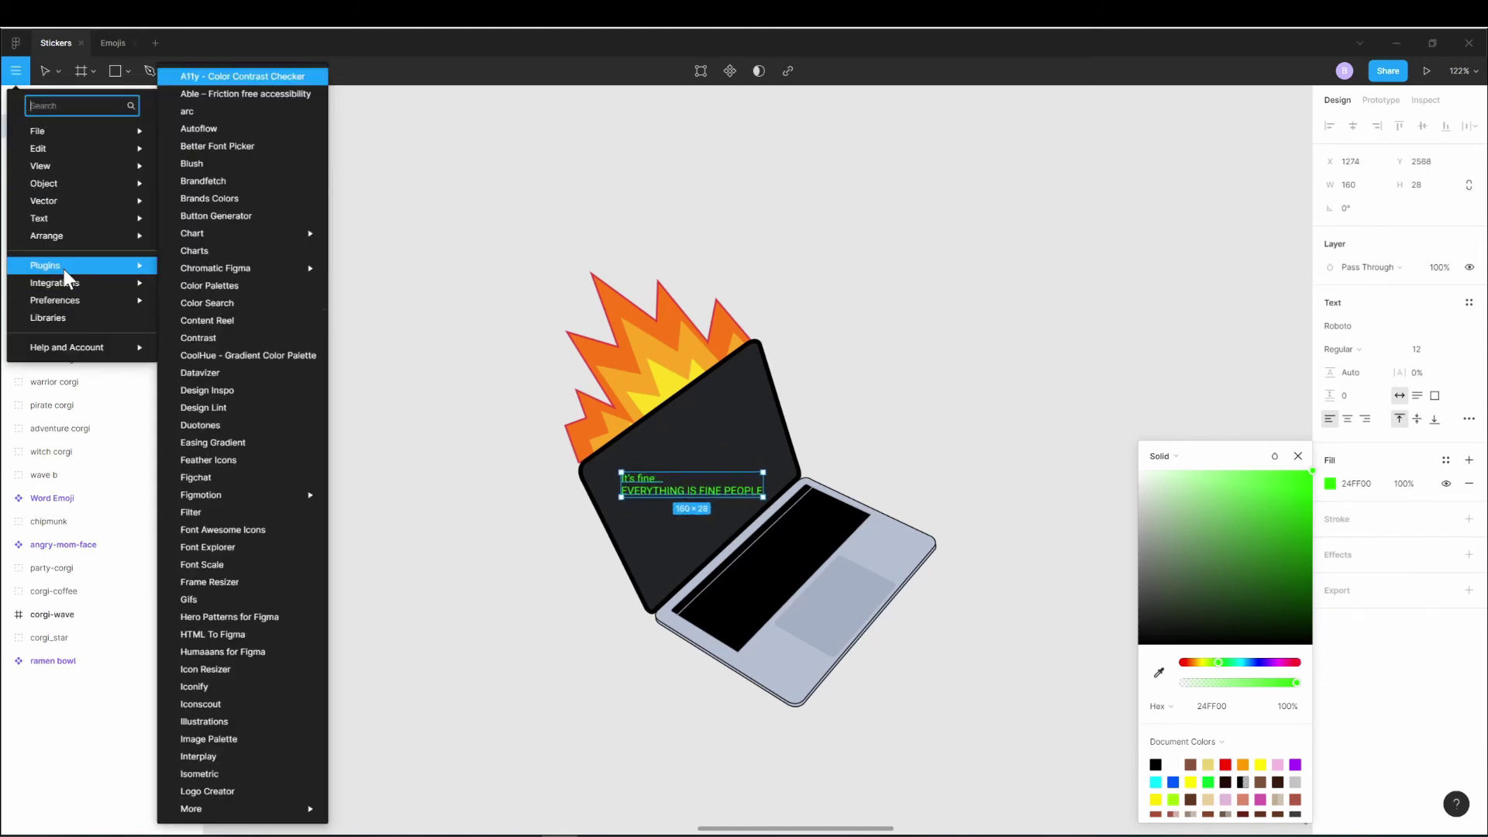
{"action": "left_click_drag", "start_coordinate": [771, 512], "coordinate": [766, 455]}
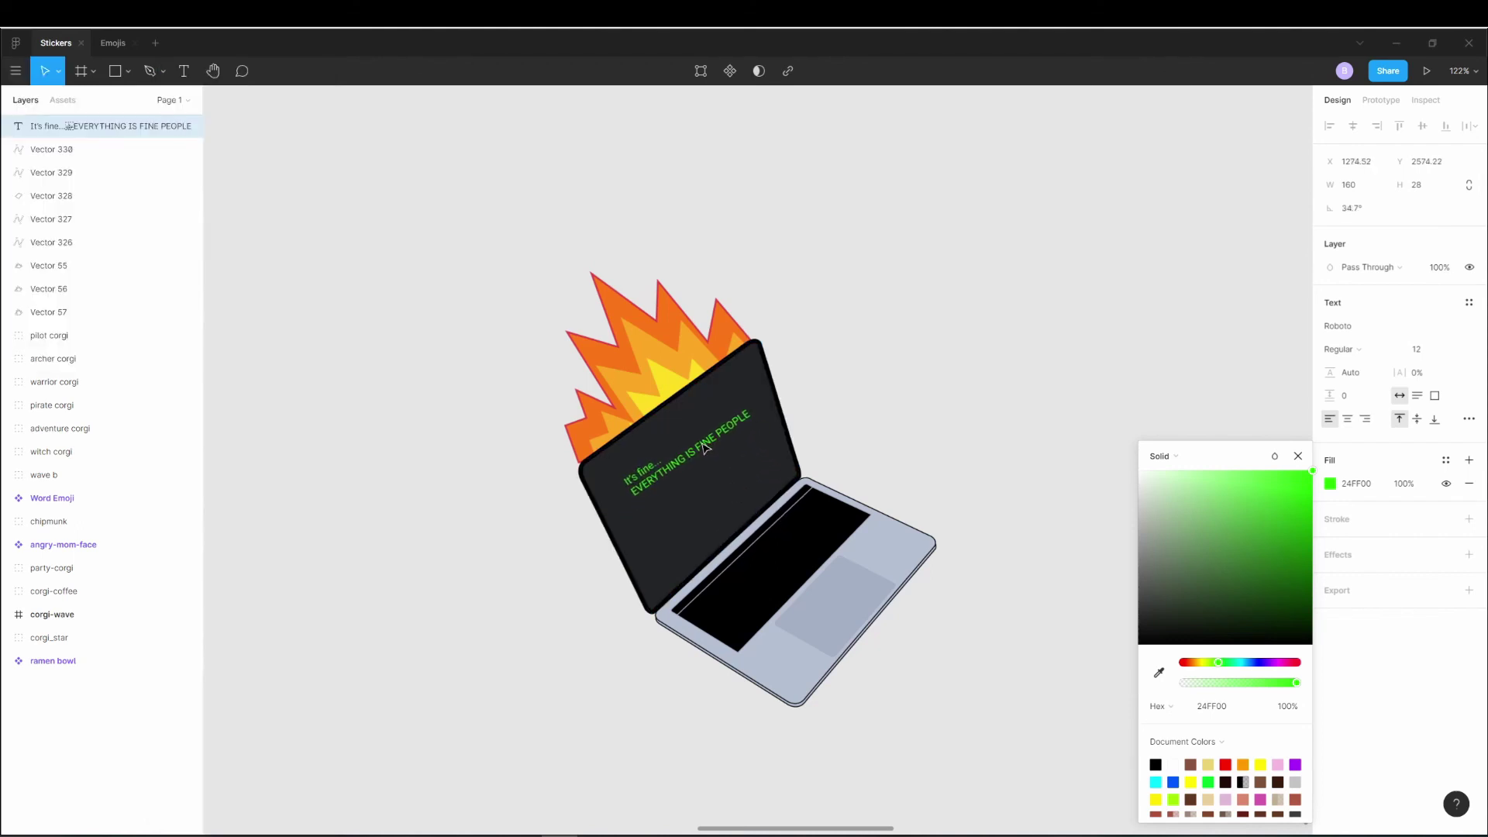
{"action": "left_click", "coordinate": [1416, 349]}
{"action": "type", "text": "24"}
{"action": "key", "text": "Return"}
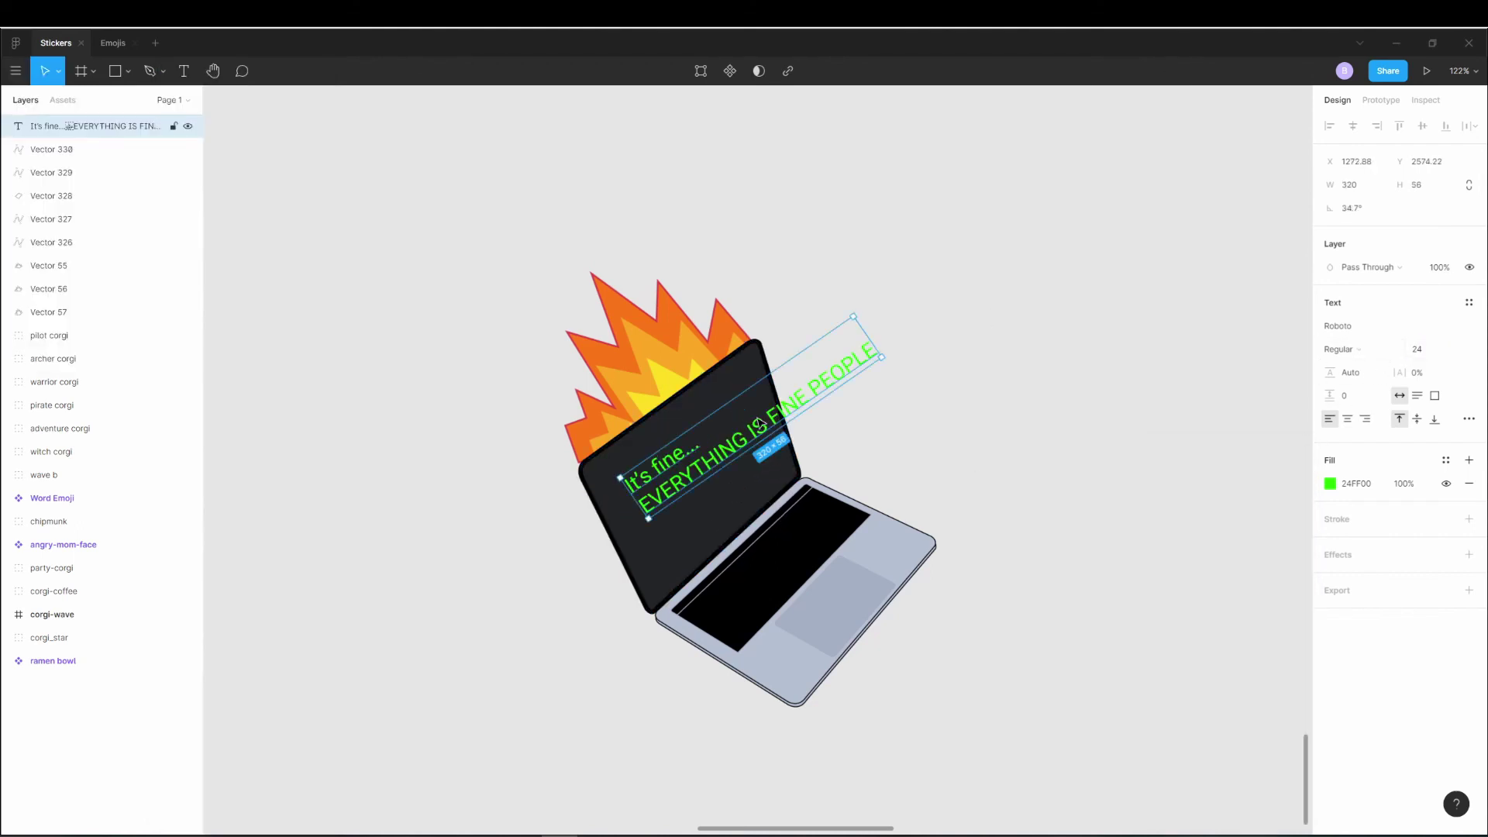
{"action": "left_click", "coordinate": [1424, 363]}
{"action": "type", "text": "16"}
{"action": "key", "text": "Return"}
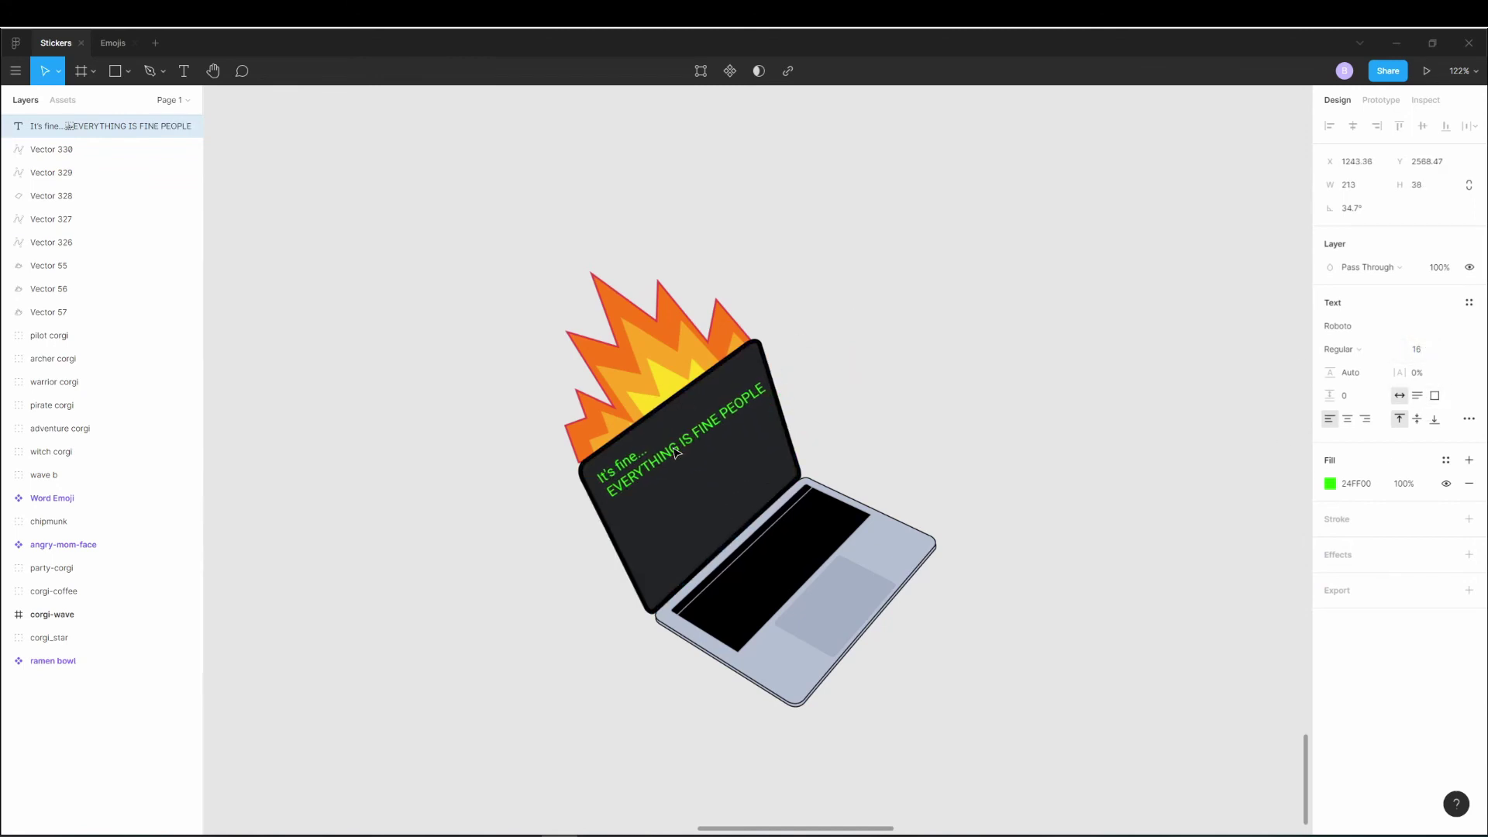
Shift the green text slightly left on the screen and reselect it.
{"action": "mouse_move", "coordinate": [703, 457]}
{"action": "left_mouse_down"}
{"action": "mouse_move", "coordinate": [677, 457]}
{"action": "mouse_move", "coordinate": [693, 495]}
{"action": "left_mouse_up"}
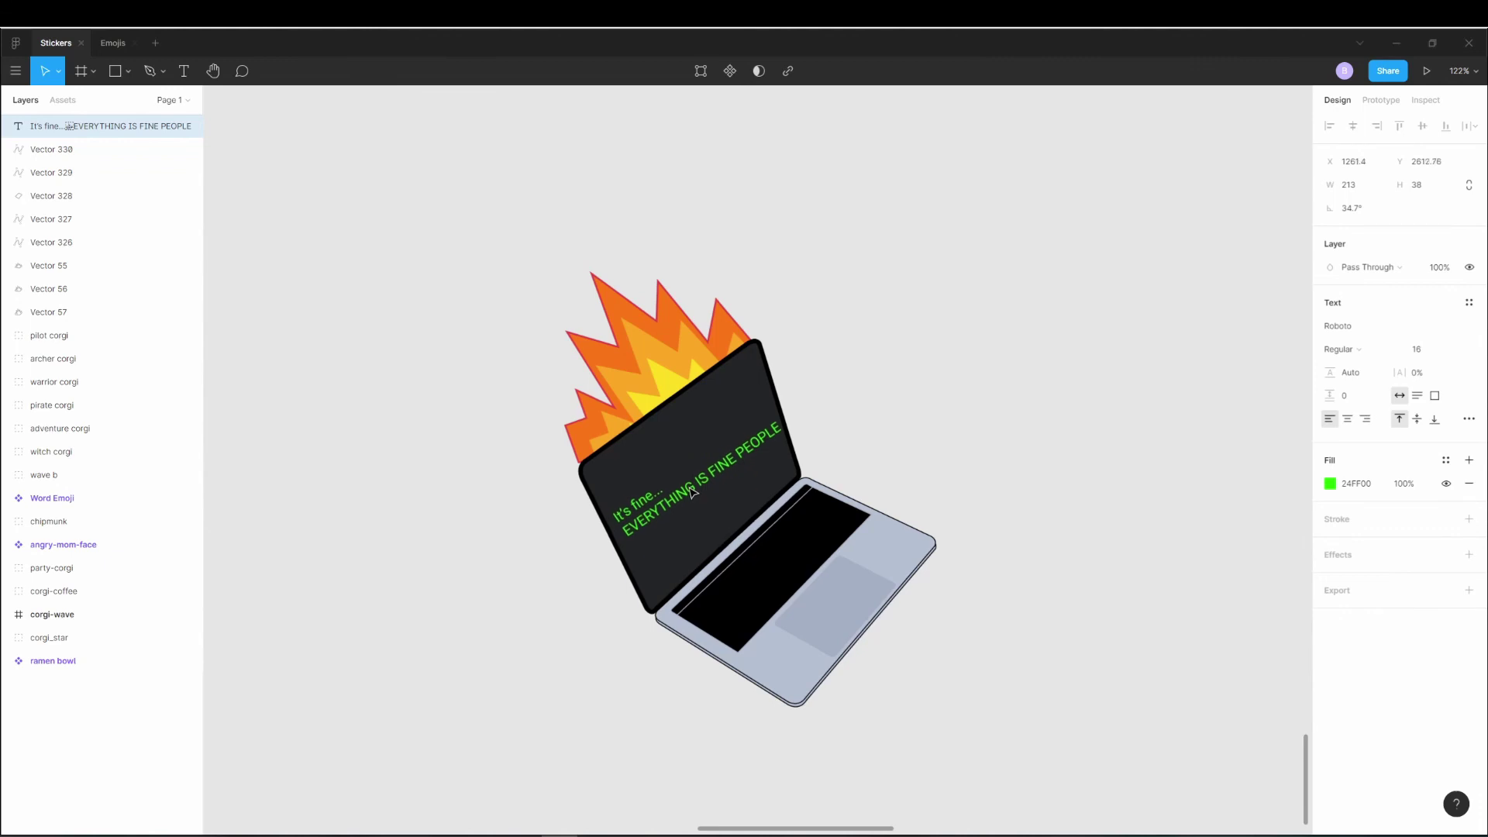
{"action": "left_click", "coordinate": [926, 403]}
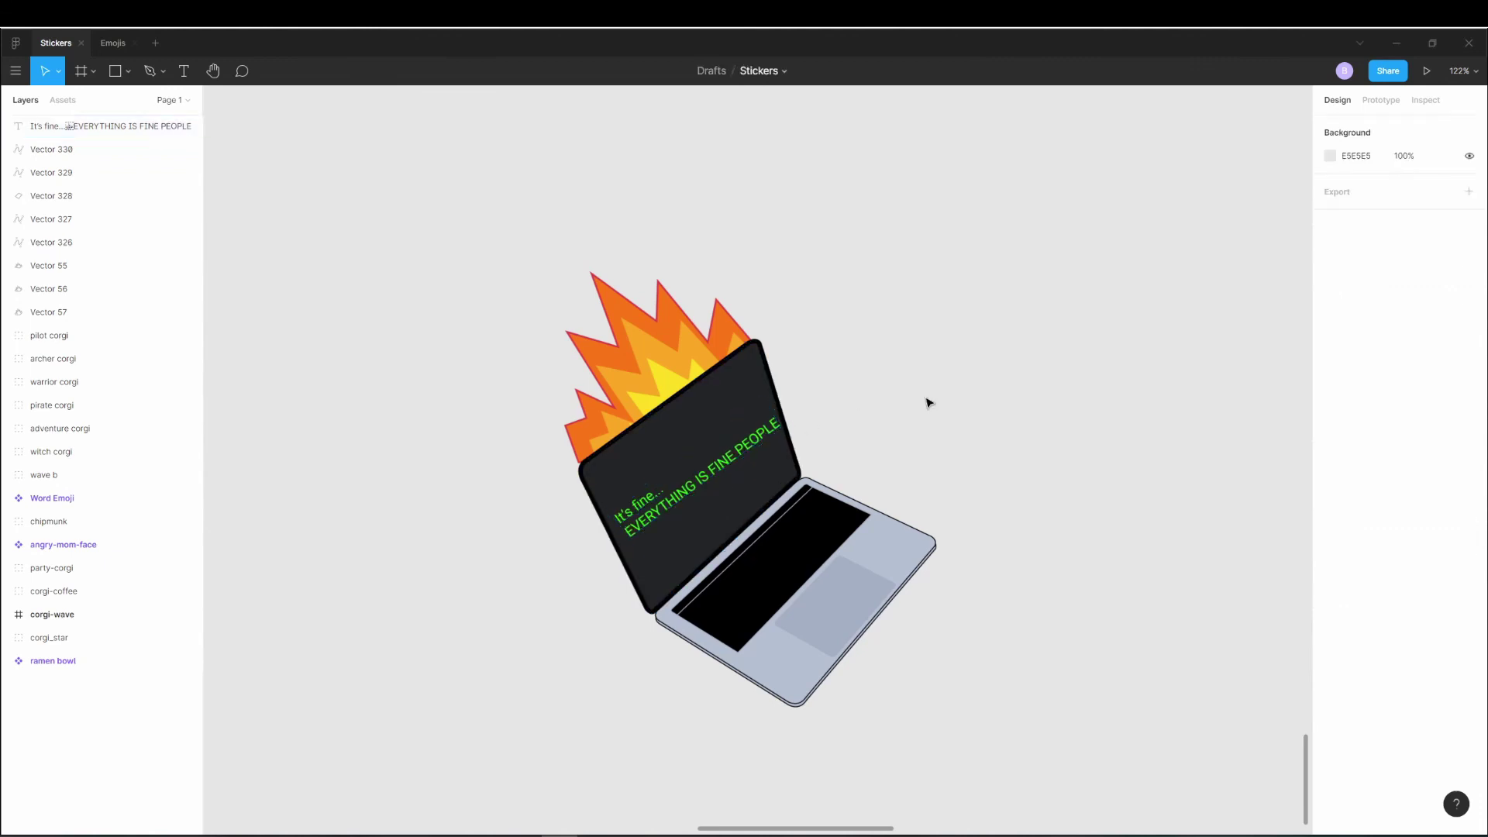
{"action": "left_click", "coordinate": [679, 502]}
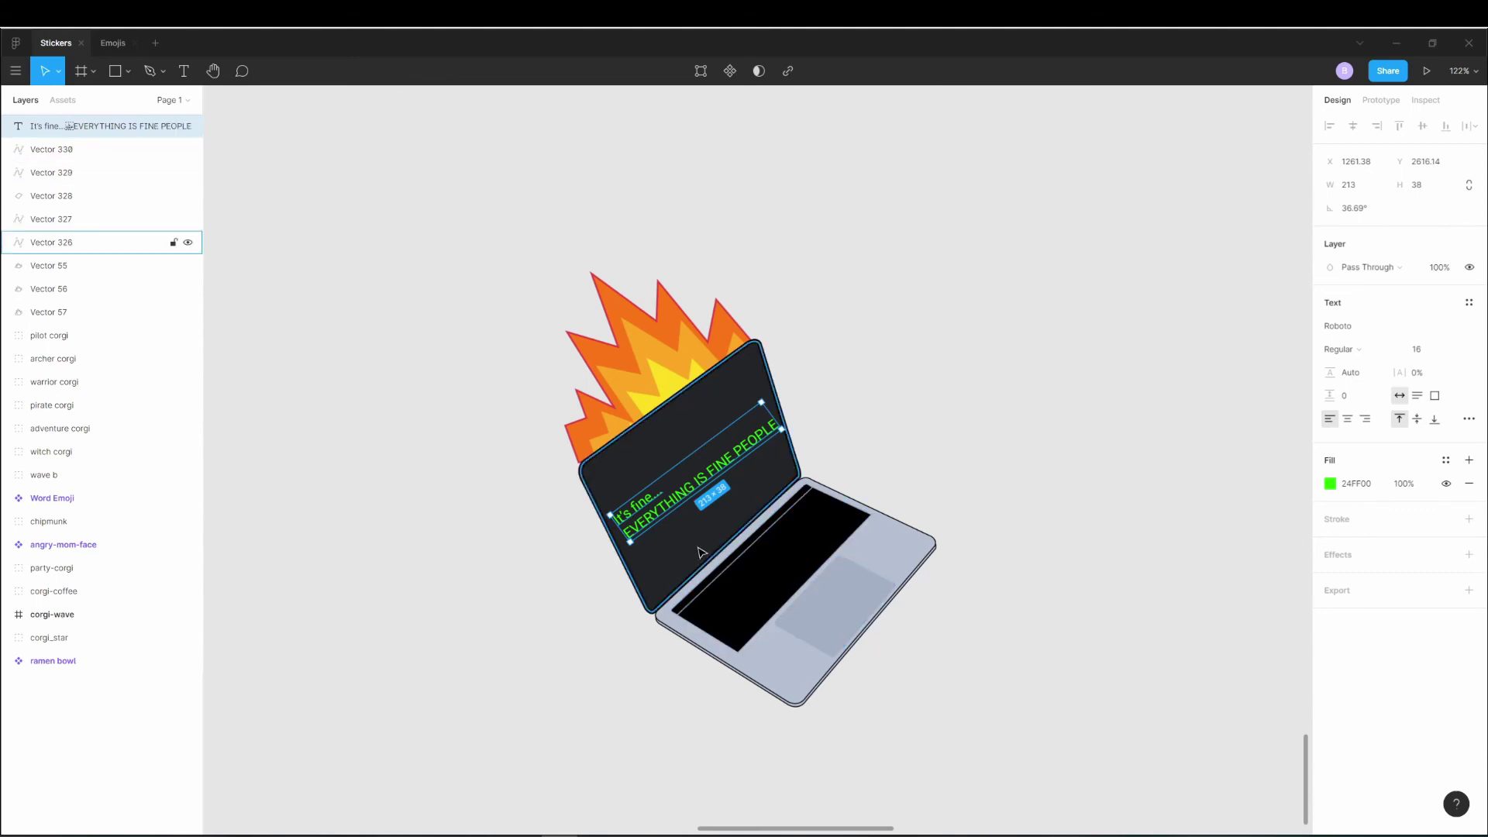
{"action": "left_click", "coordinate": [15, 70]}
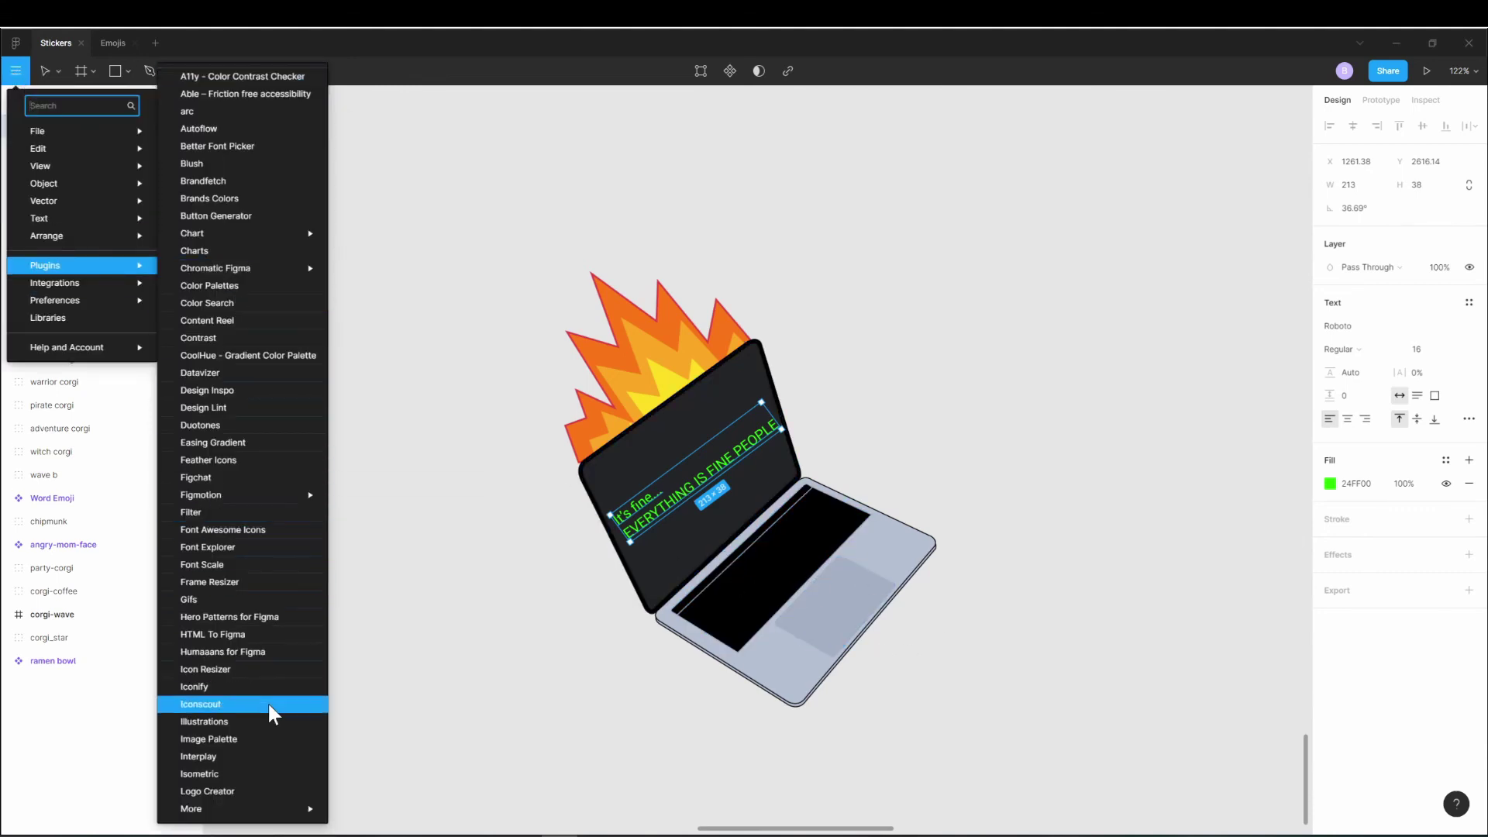
{"action": "mouse_move", "coordinate": [242, 807]}
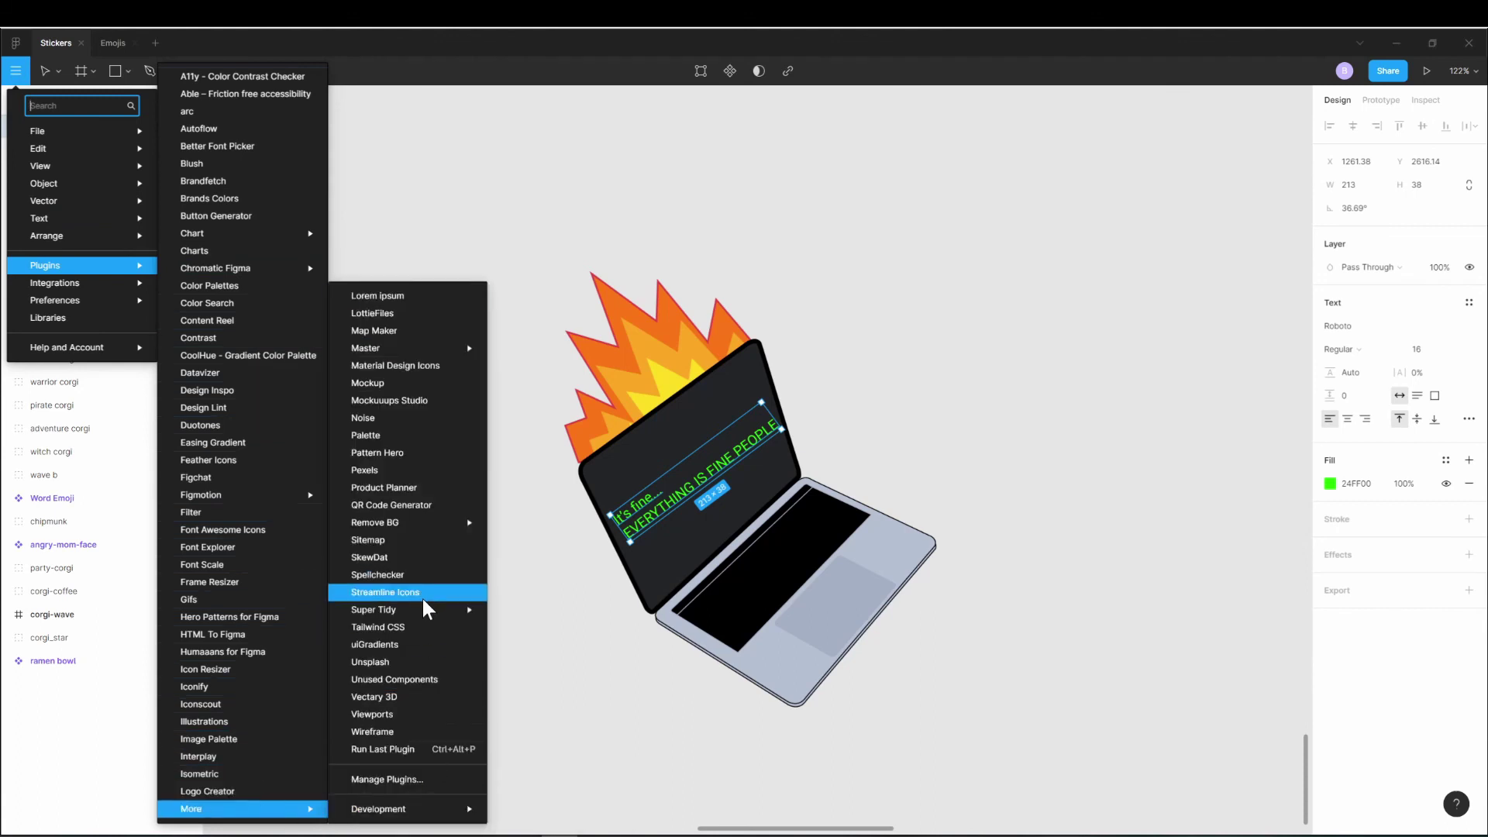
Apply SkewDat skew of -3° horizontal and -11° vertical, rotate the text along the screen, then close the plugin.
{"action": "left_click", "coordinate": [422, 561]}
{"action": "mouse_move", "coordinate": [531, 571]}
{"action": "left_mouse_down"}
{"action": "mouse_move", "coordinate": [575, 570]}
{"action": "mouse_move", "coordinate": [526, 581]}
{"action": "left_mouse_up"}
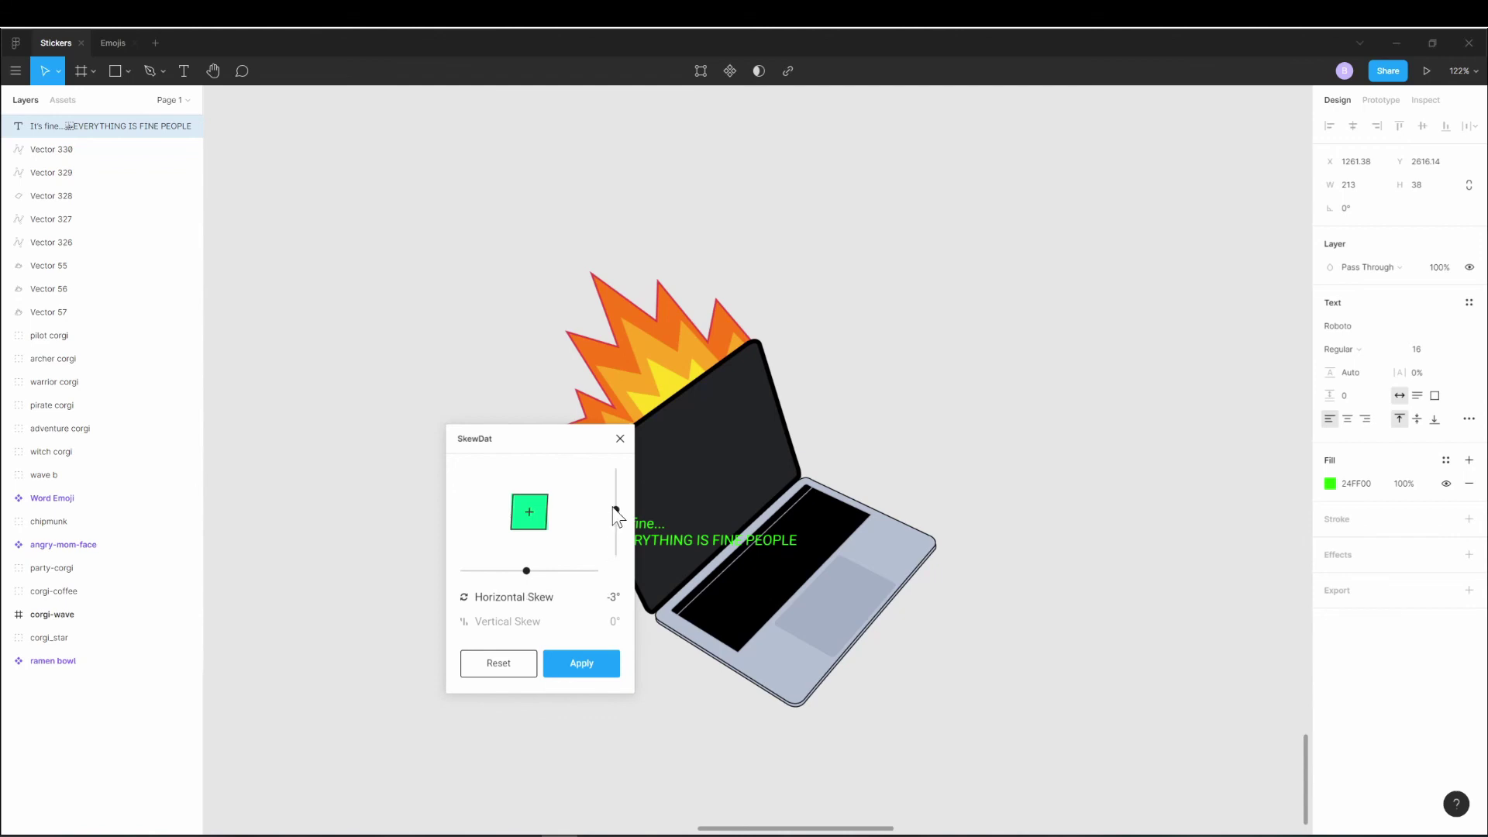
{"action": "left_click_drag", "start_coordinate": [617, 510], "coordinate": [615, 540]}
{"action": "left_click_drag", "start_coordinate": [534, 439], "coordinate": [338, 325]}
{"action": "left_click_drag", "start_coordinate": [421, 428], "coordinate": [420, 409]}
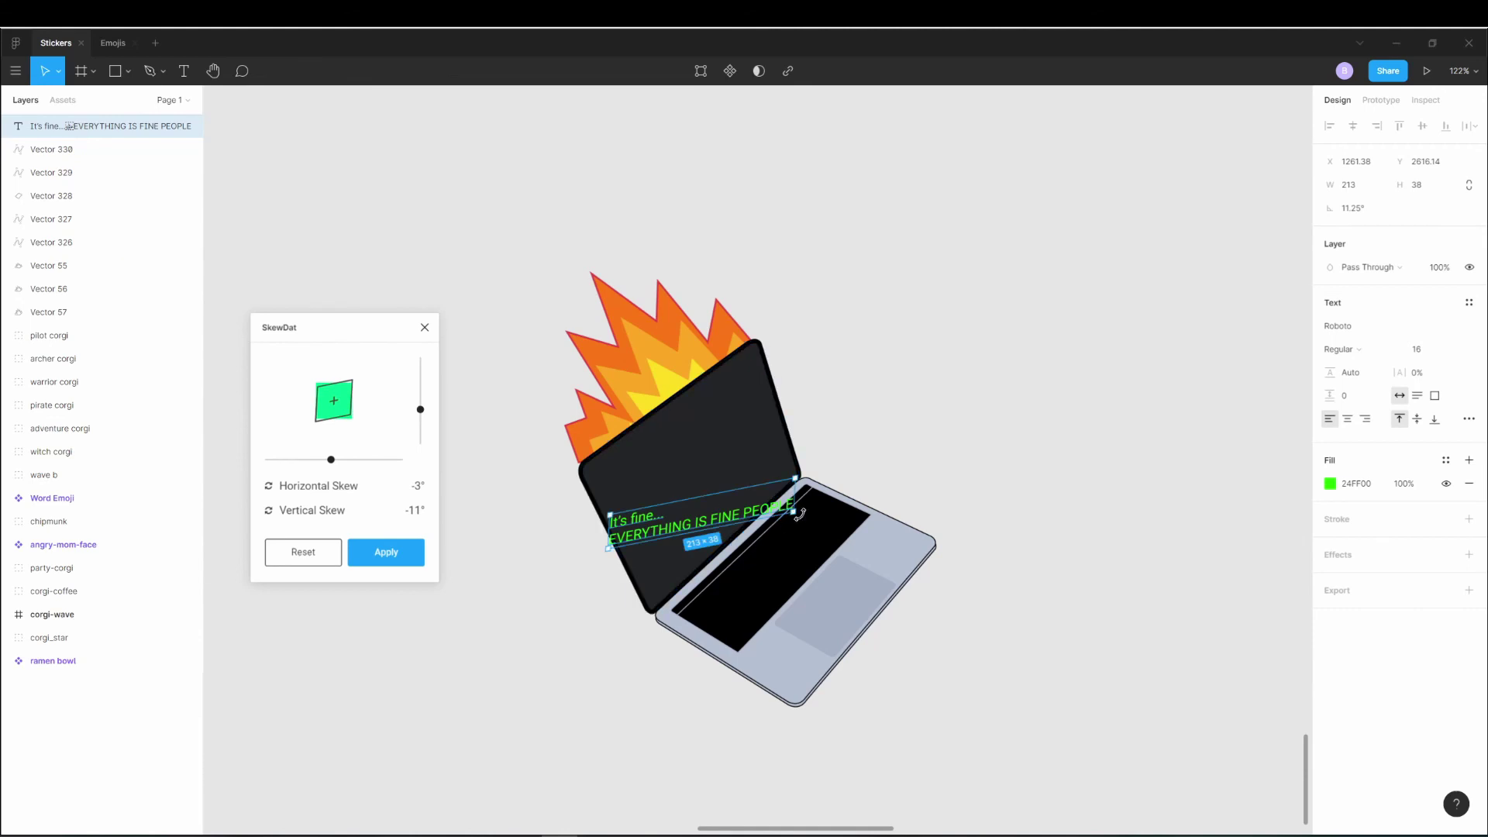
{"action": "mouse_move", "coordinate": [801, 513]}
{"action": "left_mouse_down"}
{"action": "mouse_move", "coordinate": [725, 459]}
{"action": "mouse_move", "coordinate": [779, 426]}
{"action": "left_mouse_up"}
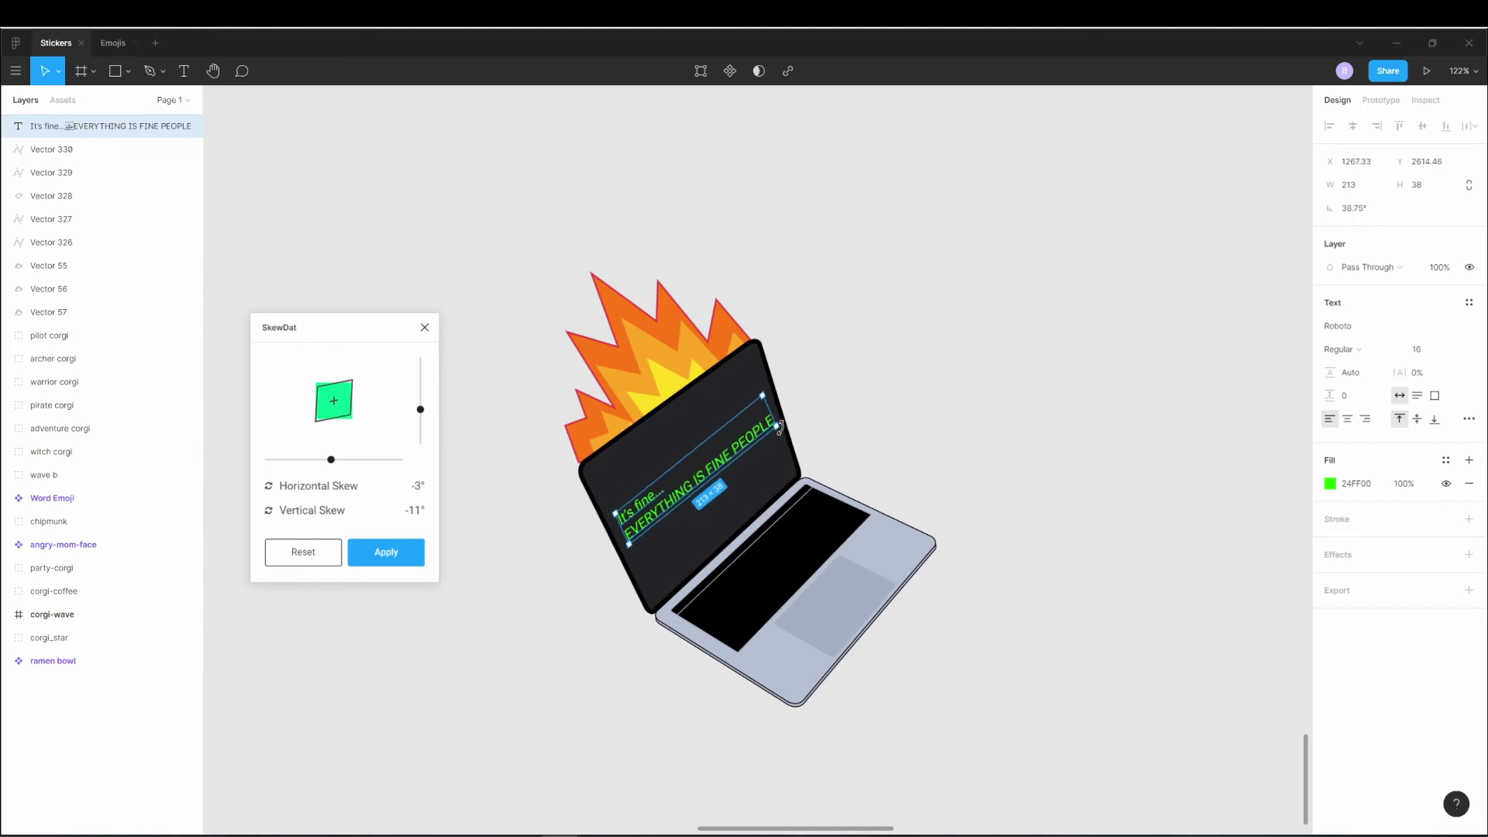
{"action": "left_click", "coordinate": [910, 421]}
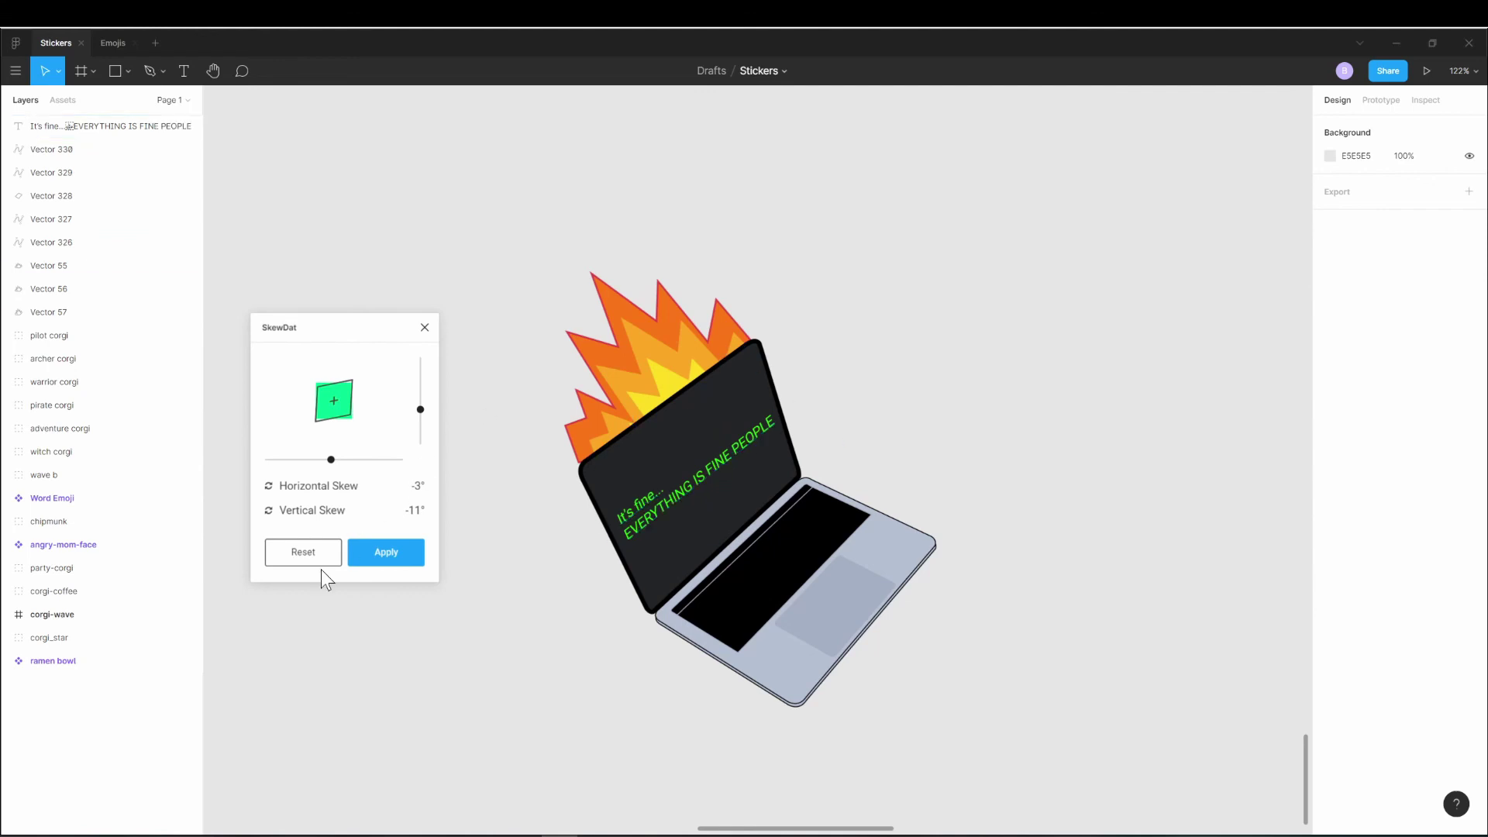
{"action": "key", "text": "Escape"}
Group the laptop, flames and text as 'laptop on fire' and convert it into a component.
{"action": "mouse_move", "coordinate": [458, 225]}
{"action": "left_mouse_down"}
{"action": "mouse_move", "coordinate": [798, 616]}
{"action": "mouse_move", "coordinate": [926, 630]}
{"action": "left_mouse_up"}
{"action": "key", "text": "ctrl+g"}
{"action": "double_click", "coordinate": [73, 126]}
{"action": "type", "text": "laptop on f"}
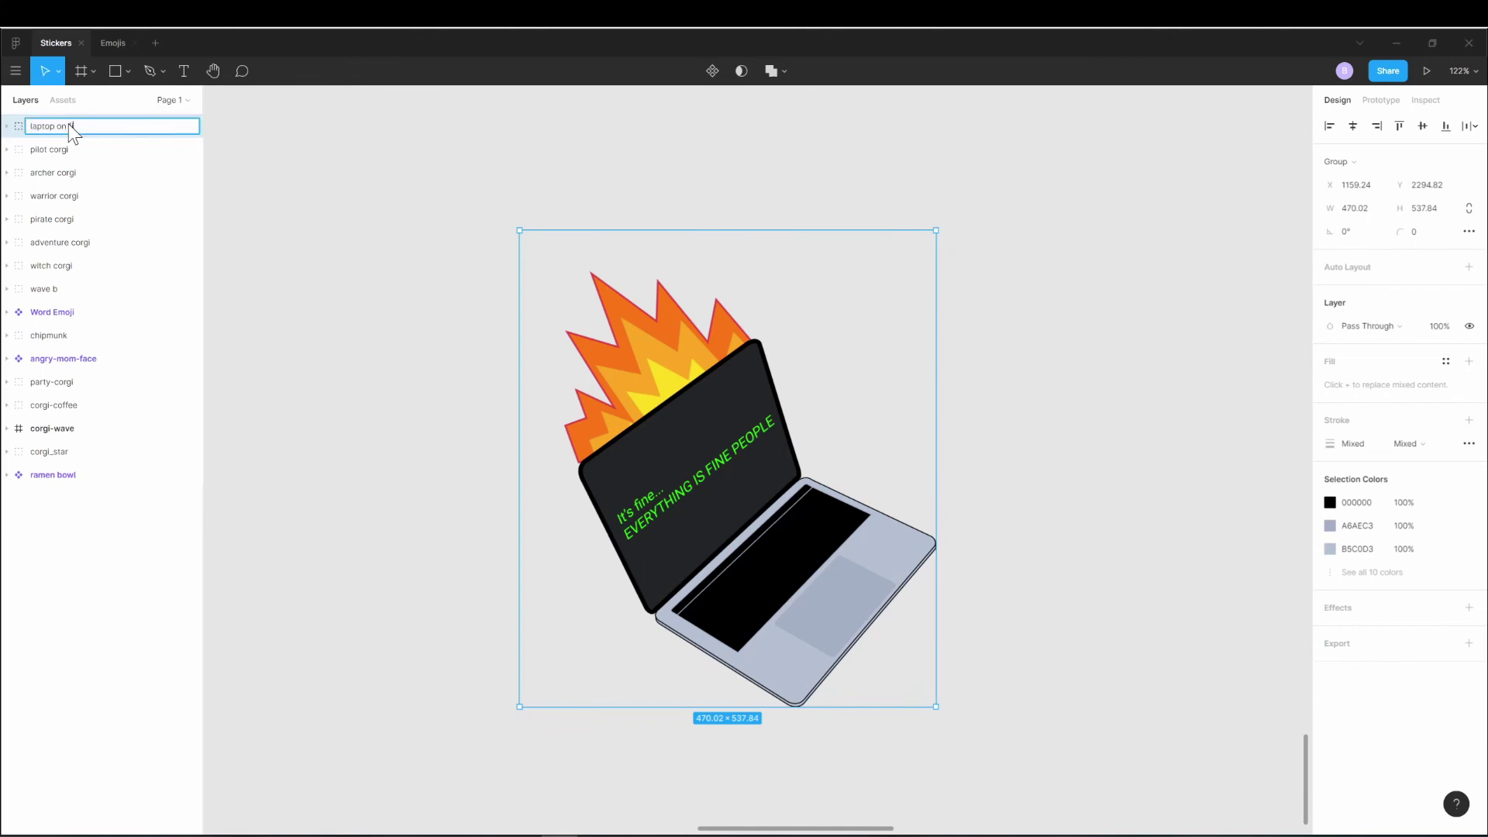
{"action": "type", "text": "ire"}
{"action": "key", "text": "Return"}
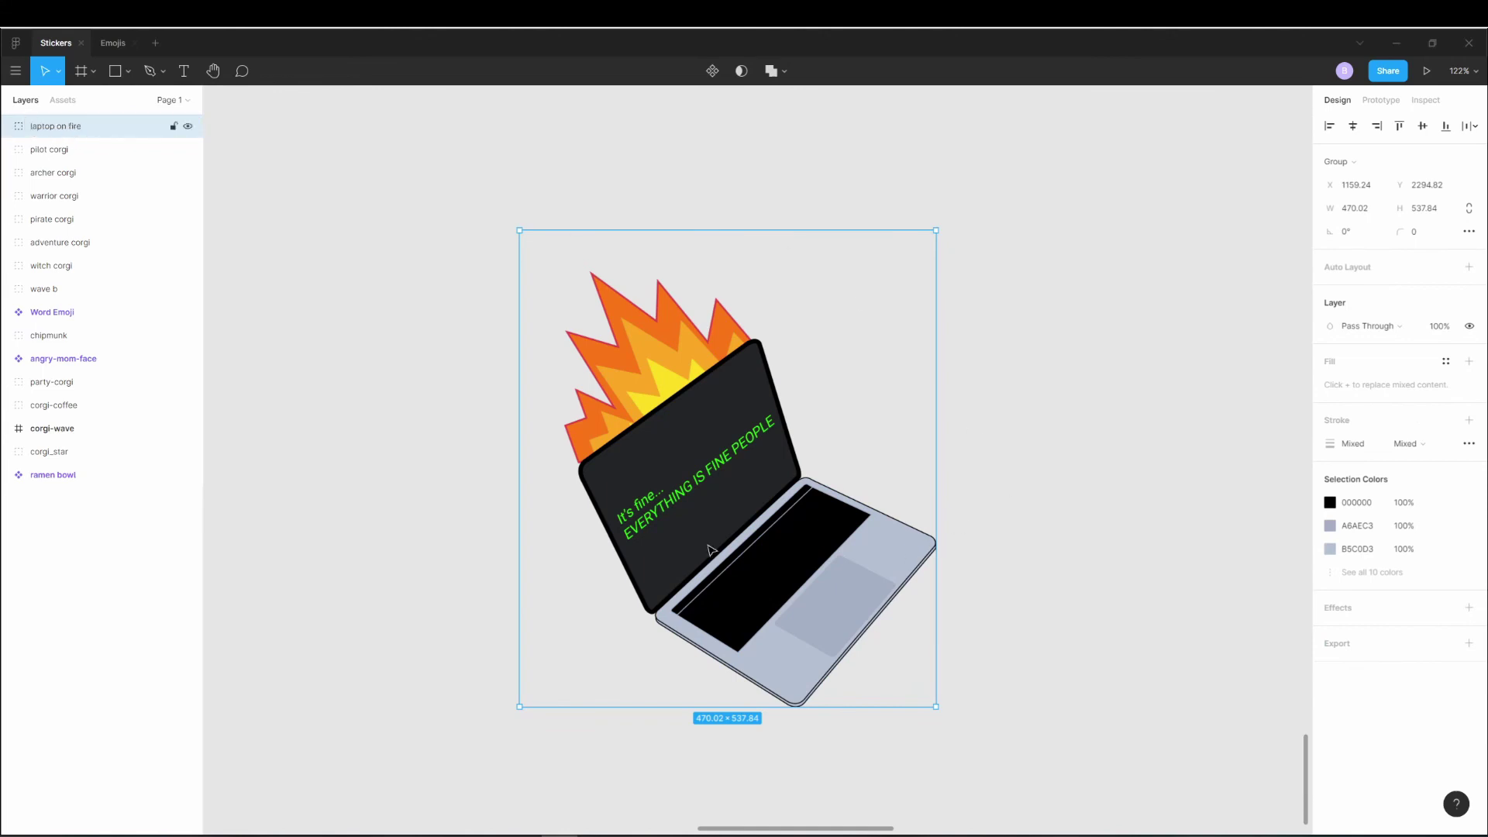
{"action": "left_click", "coordinate": [712, 71]}
{"action": "left_click", "coordinate": [1089, 555]}
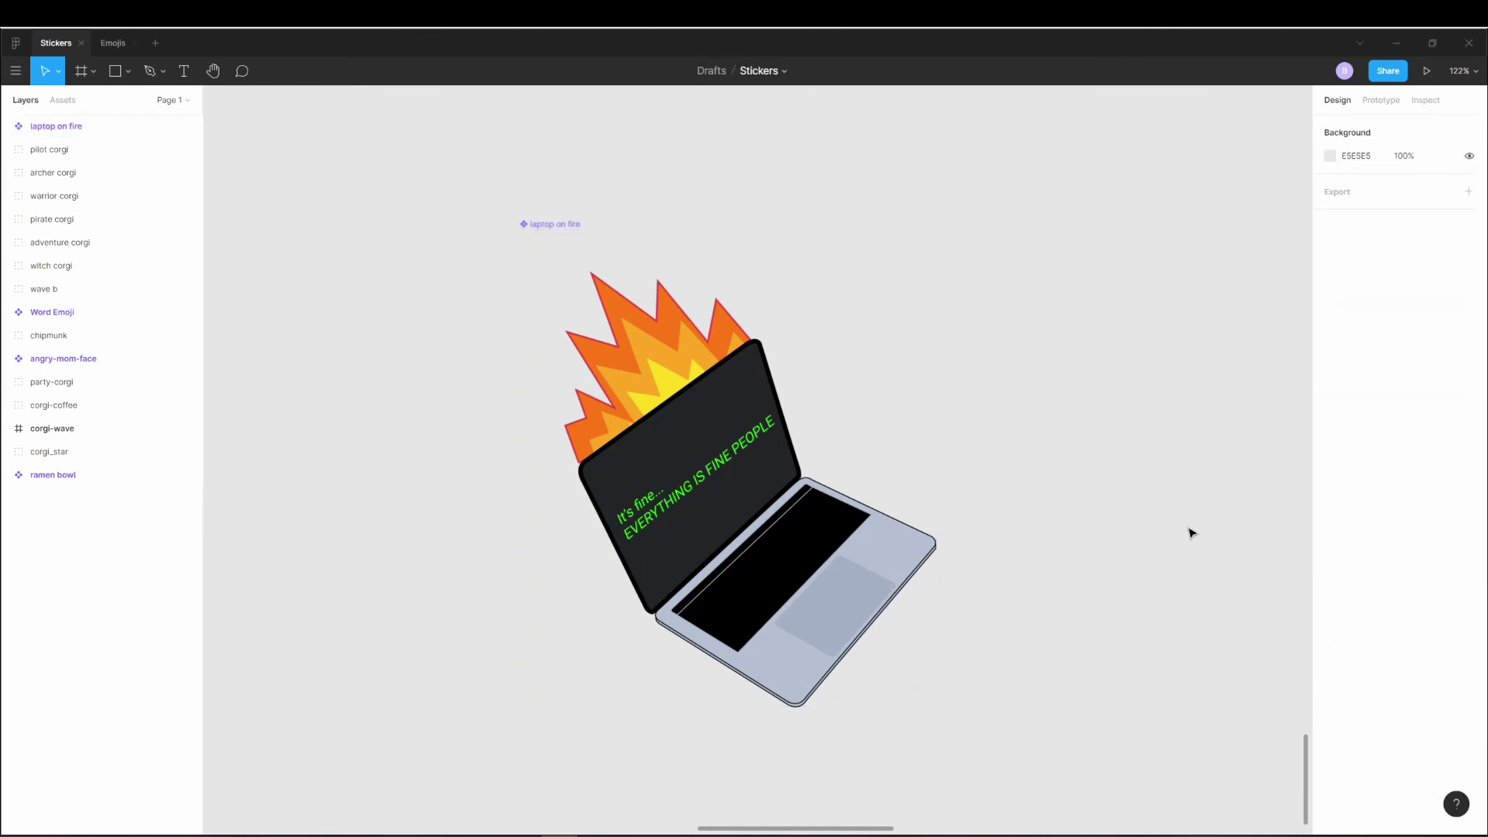